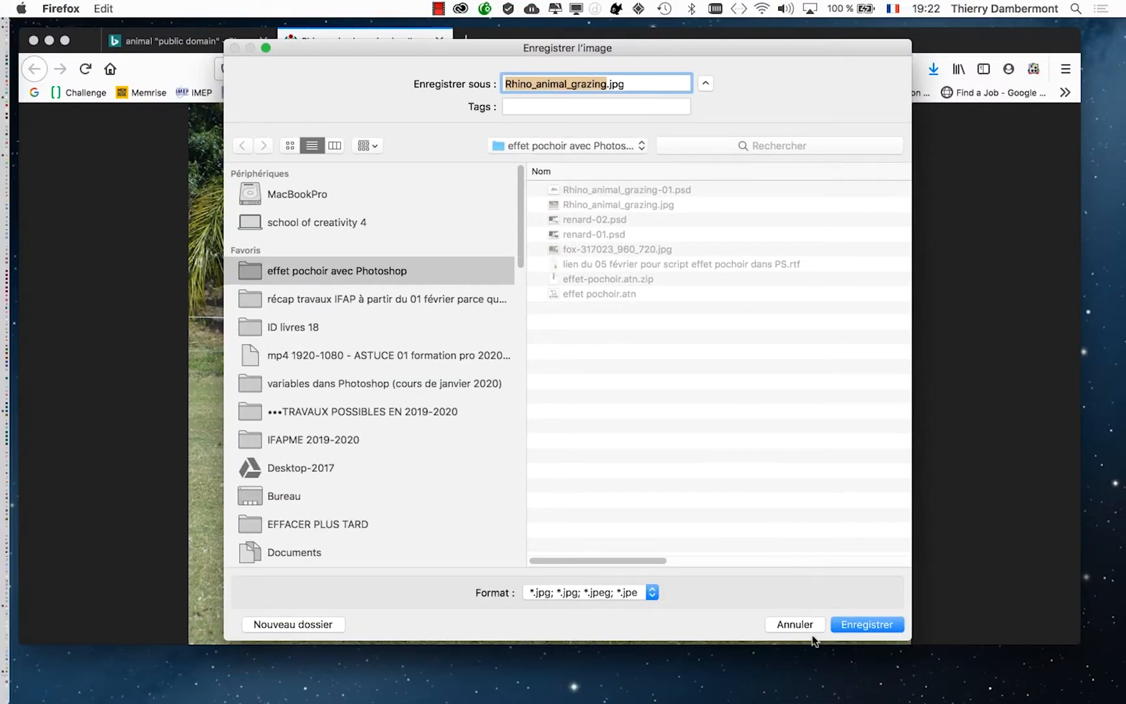
Cancel saving the rhino image, switch to Photoshop with the other applications hidden, and close the Color panel.
click(810, 622)
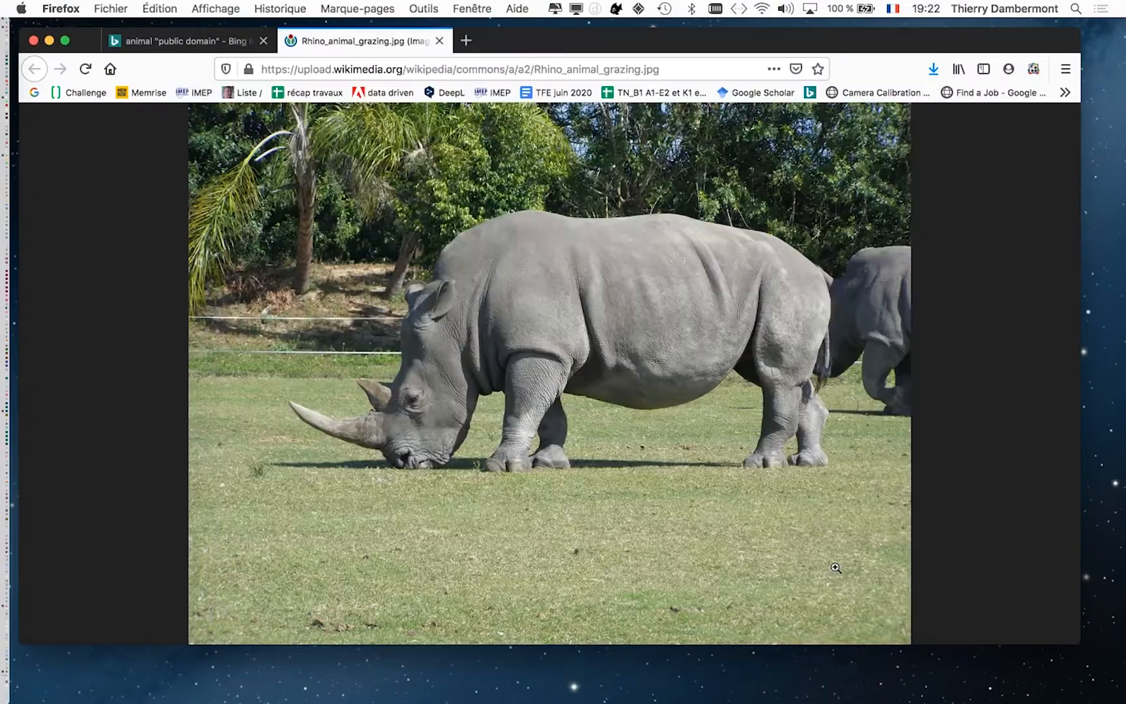
key(super+Tab)
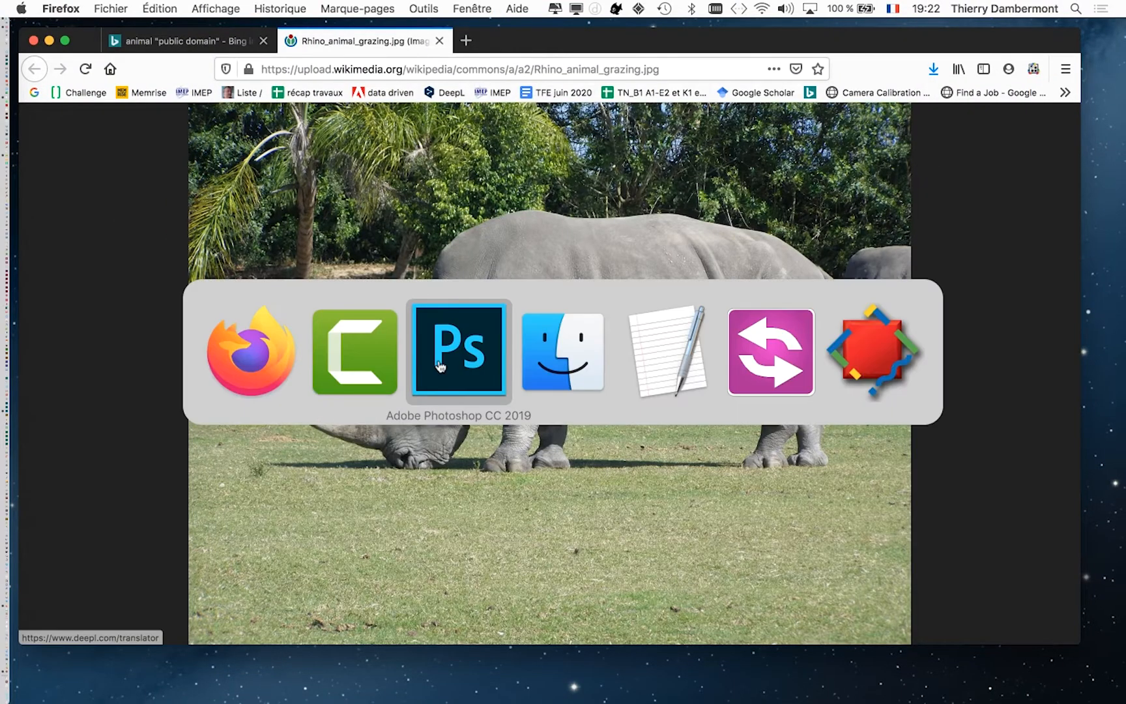
key(alt+super+h)
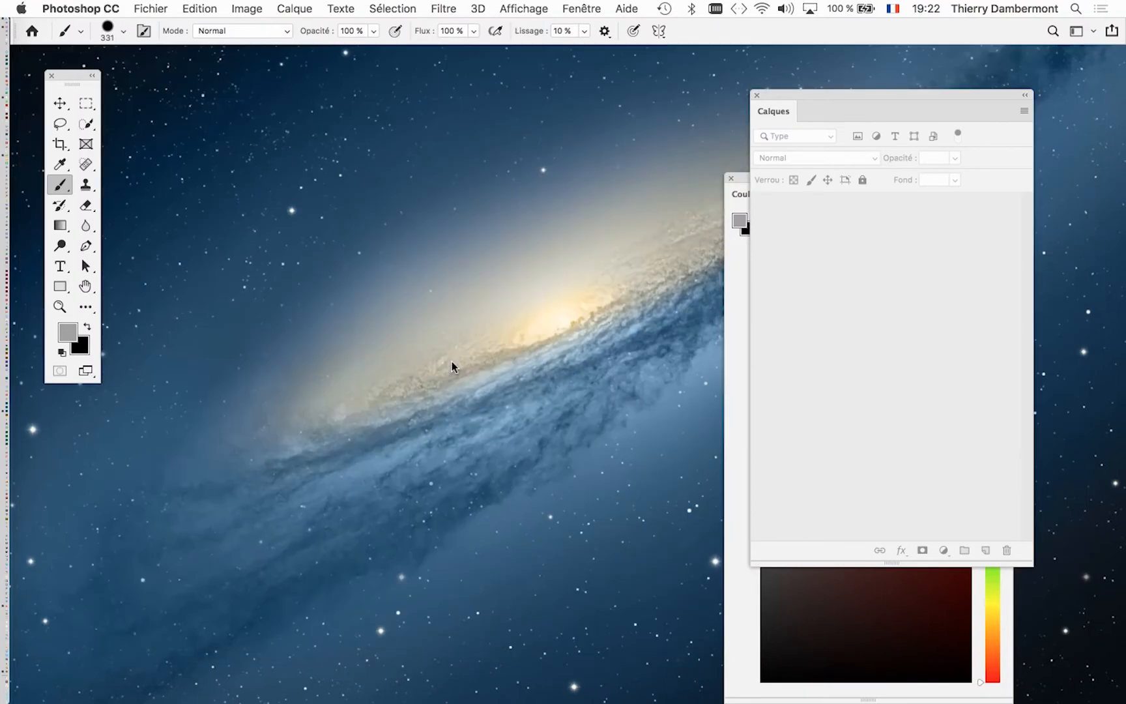
click(730, 177)
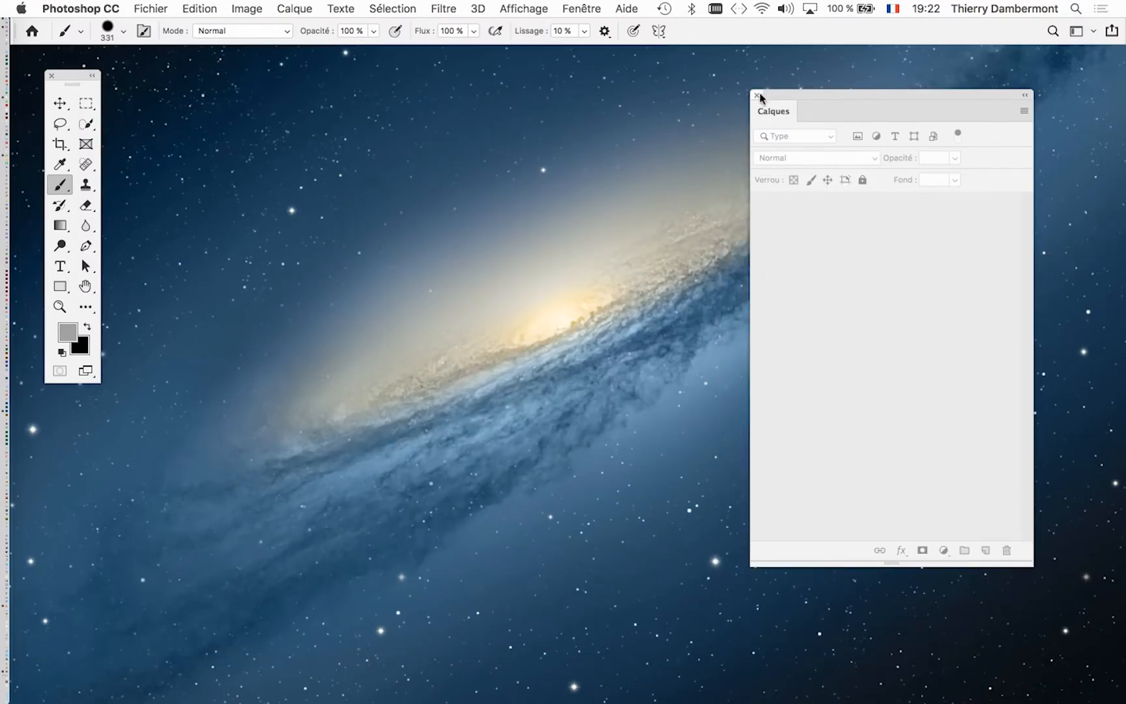
Open Rhino_animal_grazing.jpg from the folder effet pochoir avec Photoshop.
click(163, 9)
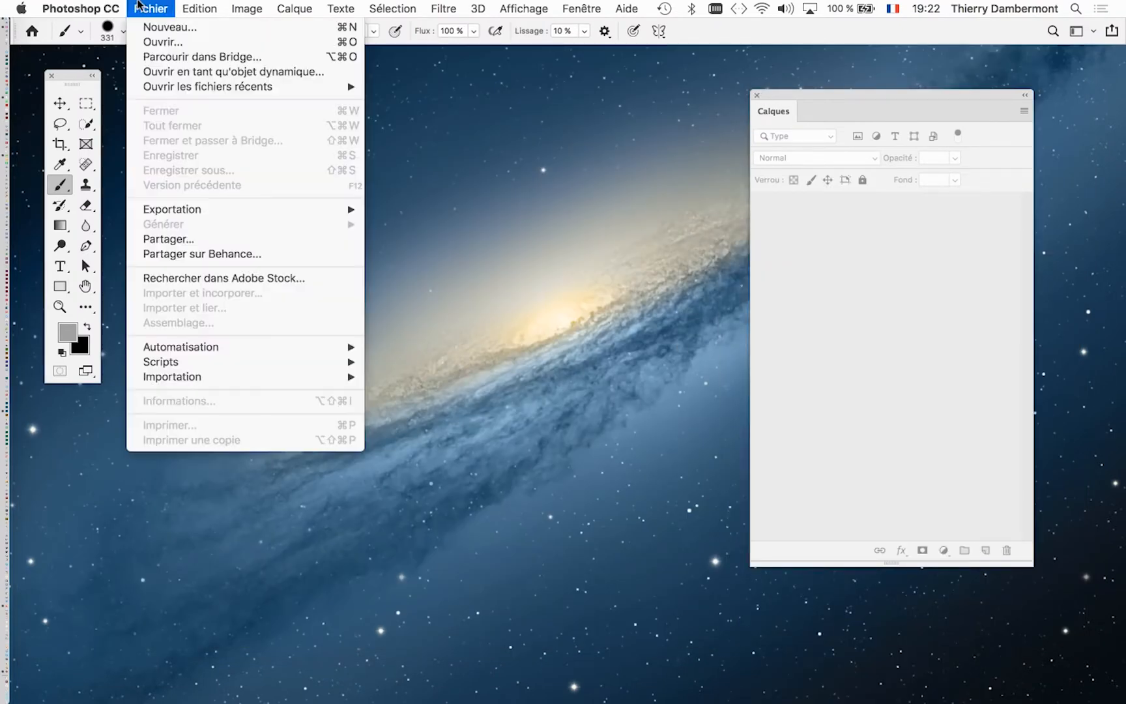
click(158, 40)
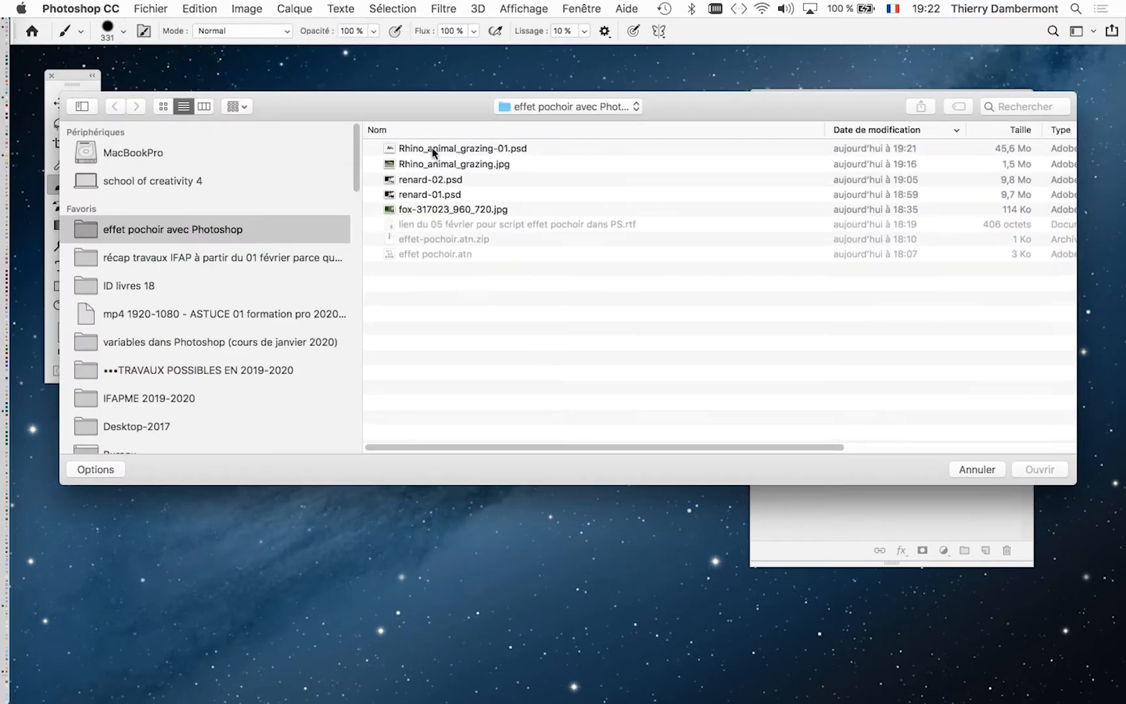
click(497, 166)
click(1026, 469)
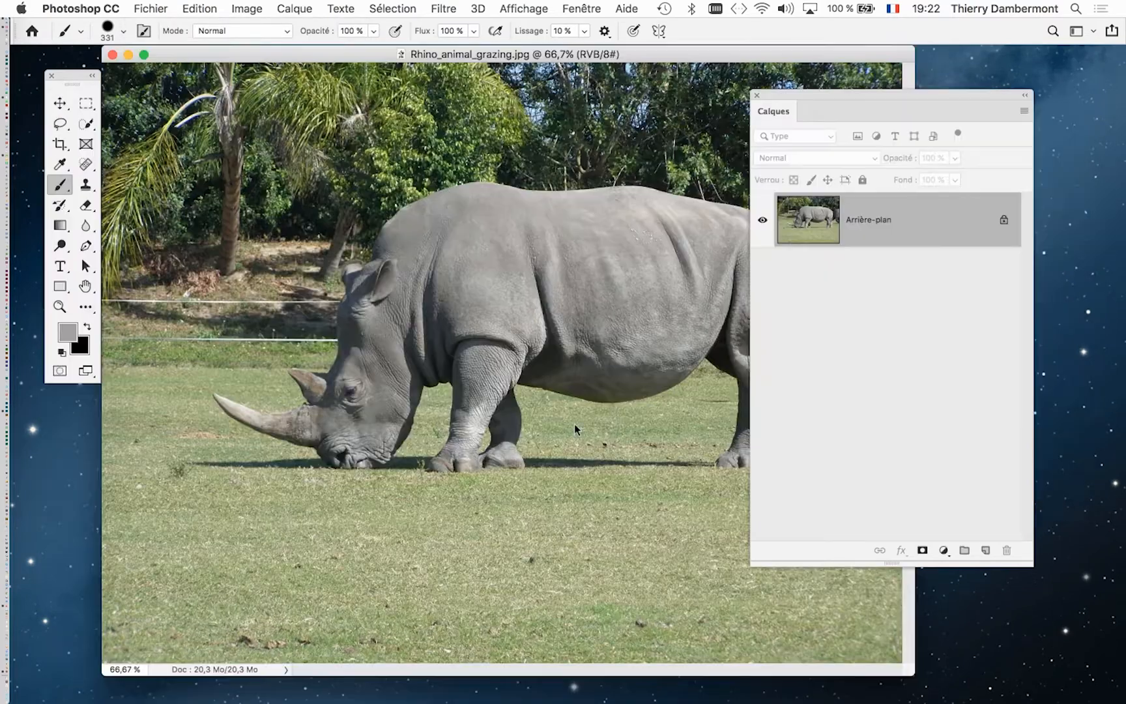
Show the rhino photo in full-screen mode with the Layers panel moved farther away from the animal.
key(f)
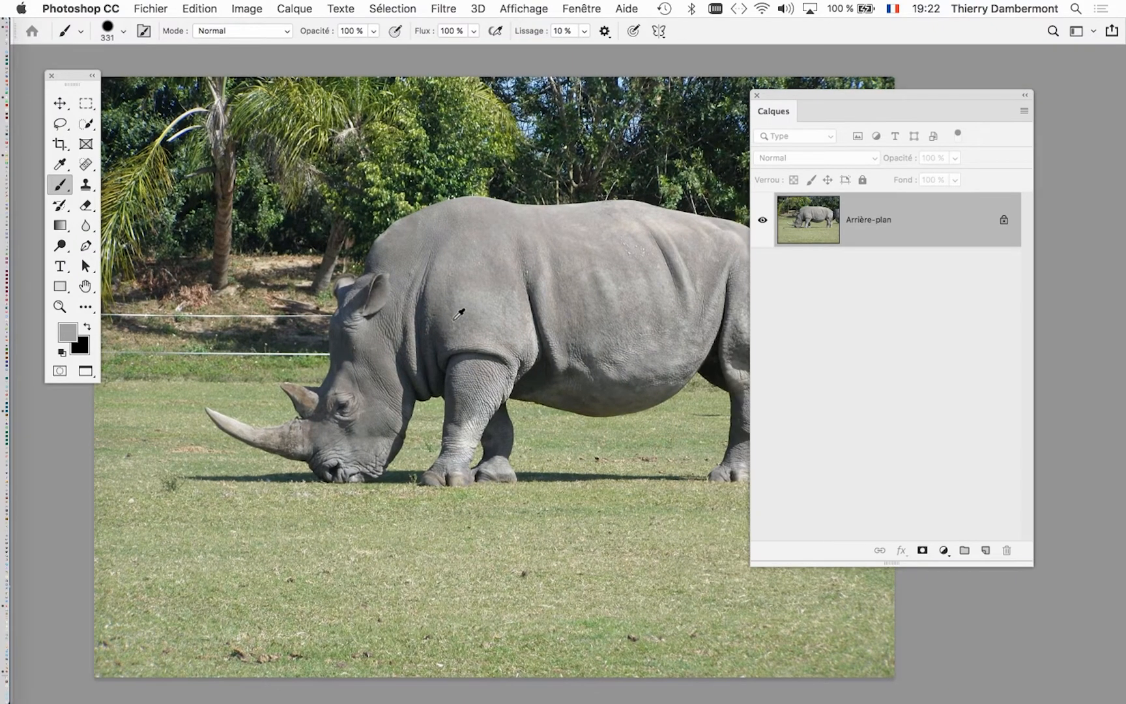
scroll(455, 321, down, 1)
drag(792, 92, 872, 96)
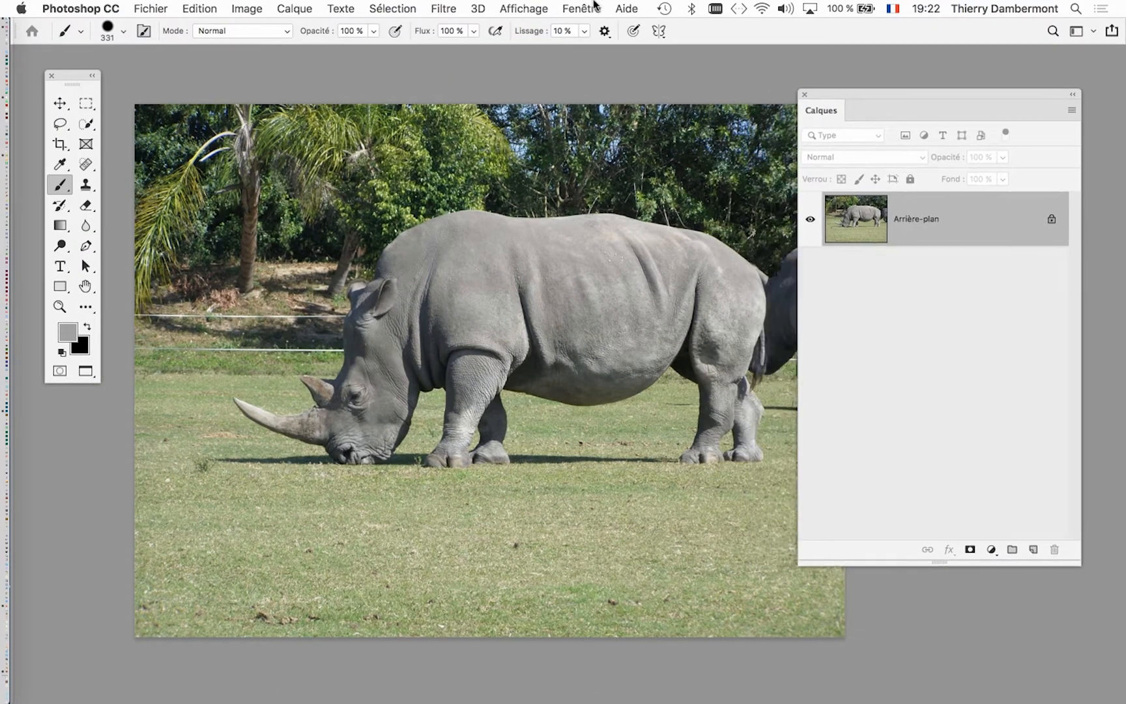
Play the action "effet pochoir version 1" on the rhino photo and close the Actions panel.
click(582, 9)
click(615, 123)
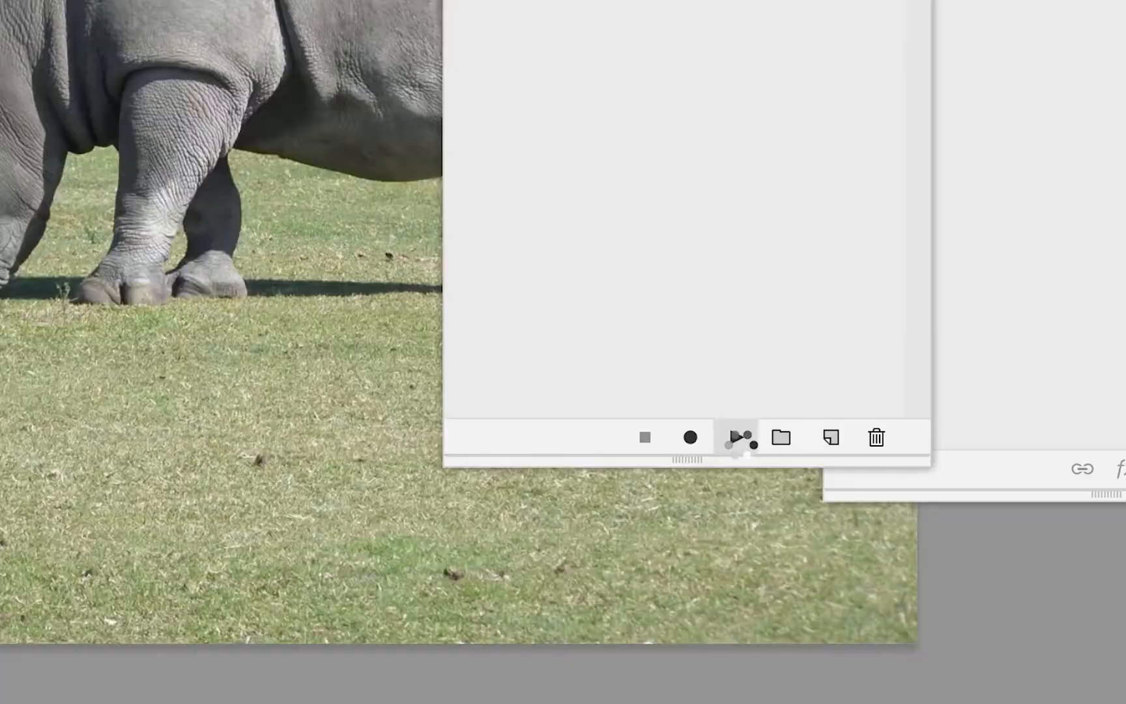
click(735, 437)
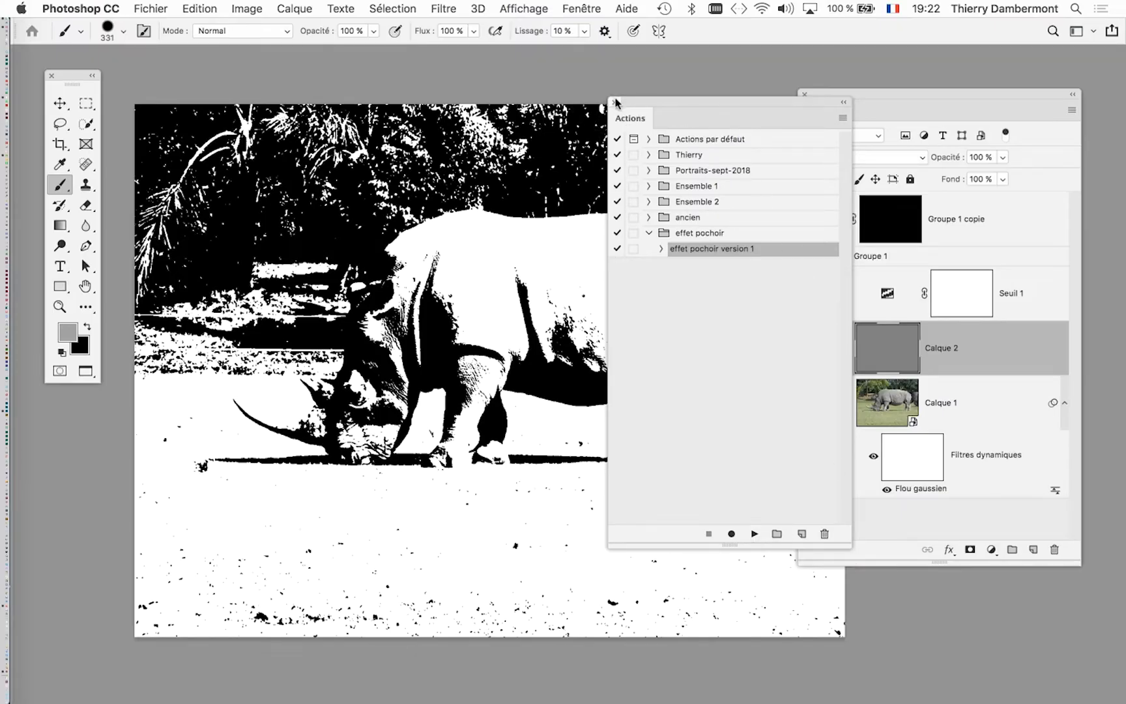
click(615, 101)
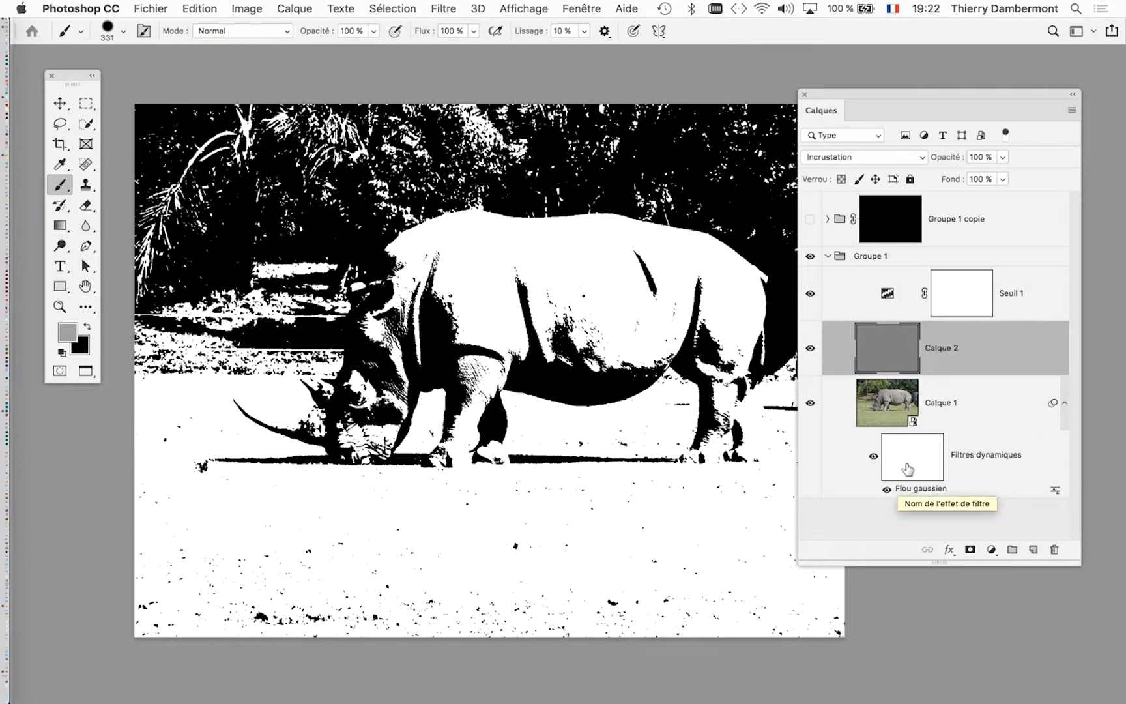
Arrange the canvas, Layers panel and toolbox so that the whole stencil image is uncovered.
drag(689, 206, 613, 176)
mouse_move(832, 93)
mouse_down()
mouse_move(782, 72)
mouse_move(839, 76)
mouse_up()
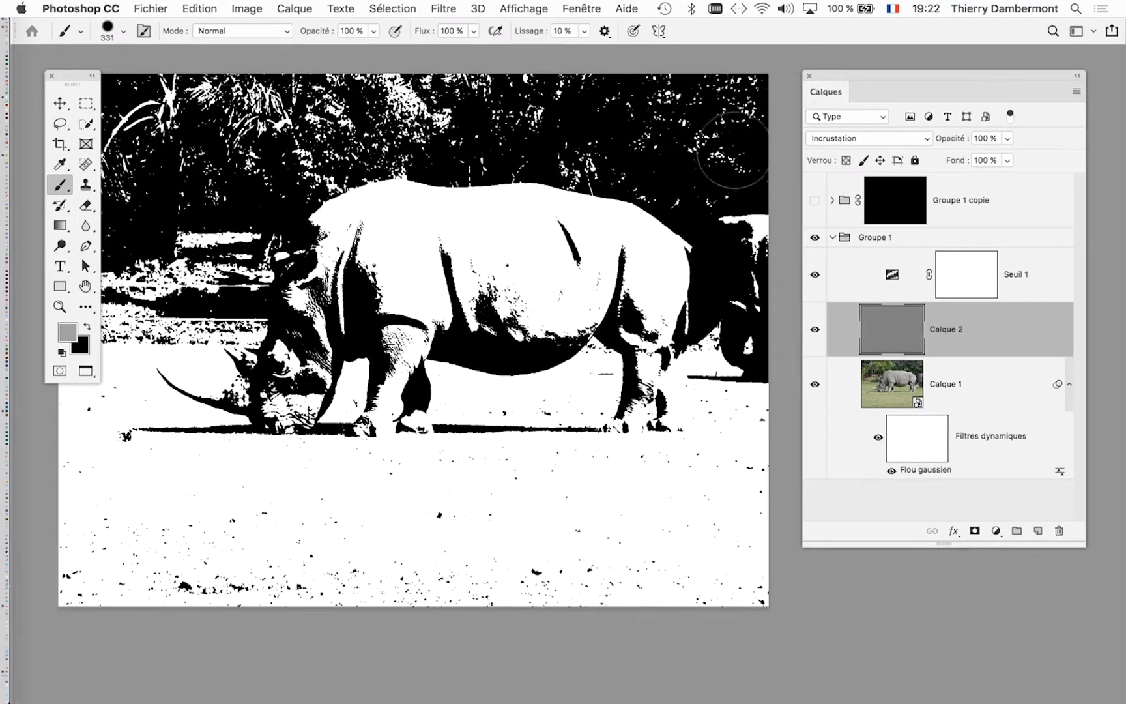
scroll(653, 207, down, 1)
scroll(653, 207, down, 1)
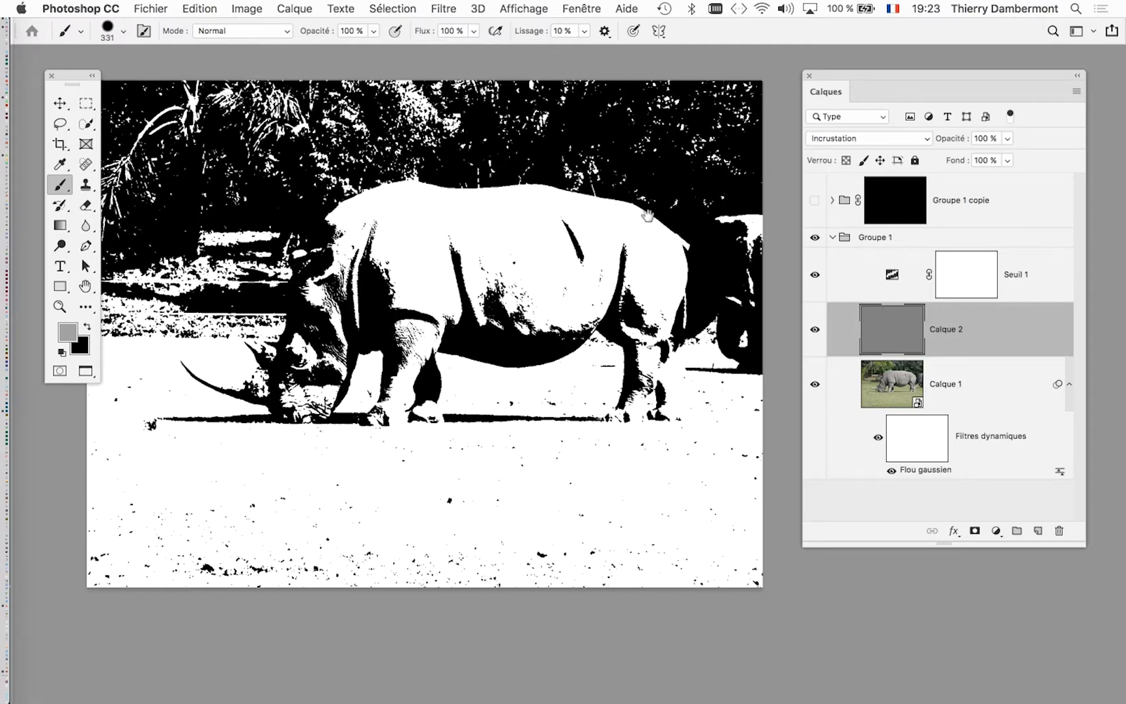
drag(585, 223, 607, 229)
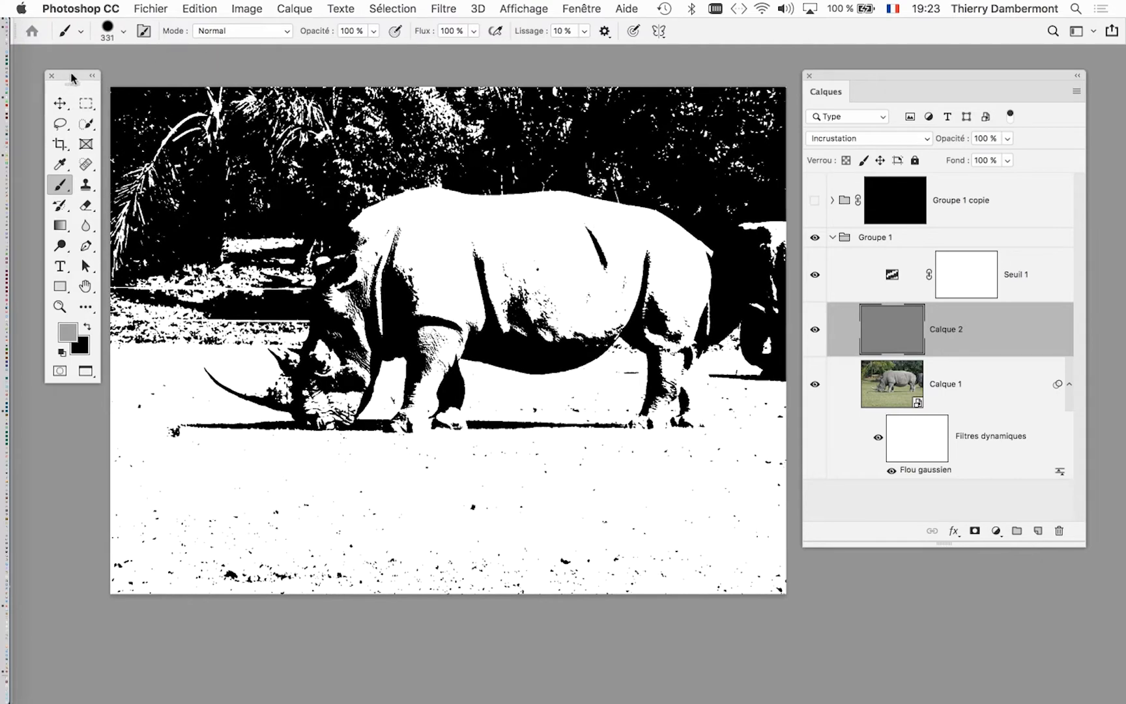
drag(68, 85, 51, 78)
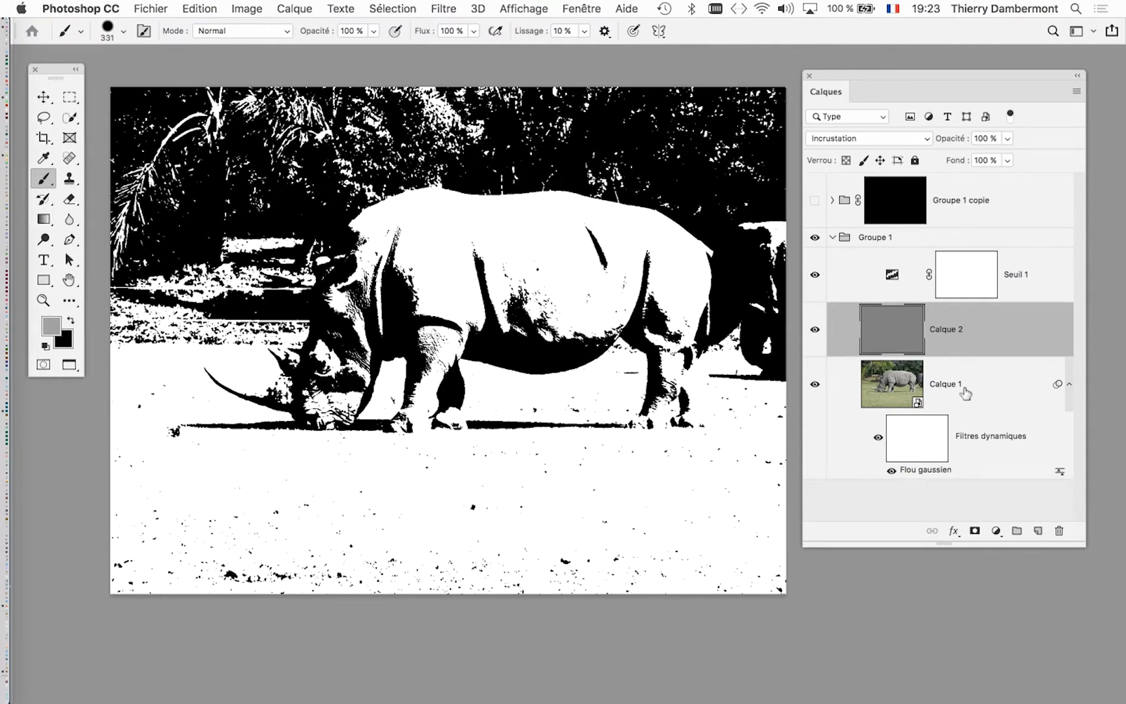
Open the contents of the Calque 1 smart object, select its empty layer Calque 1, and resize and move the Layers panel off the rhino.
click(890, 399)
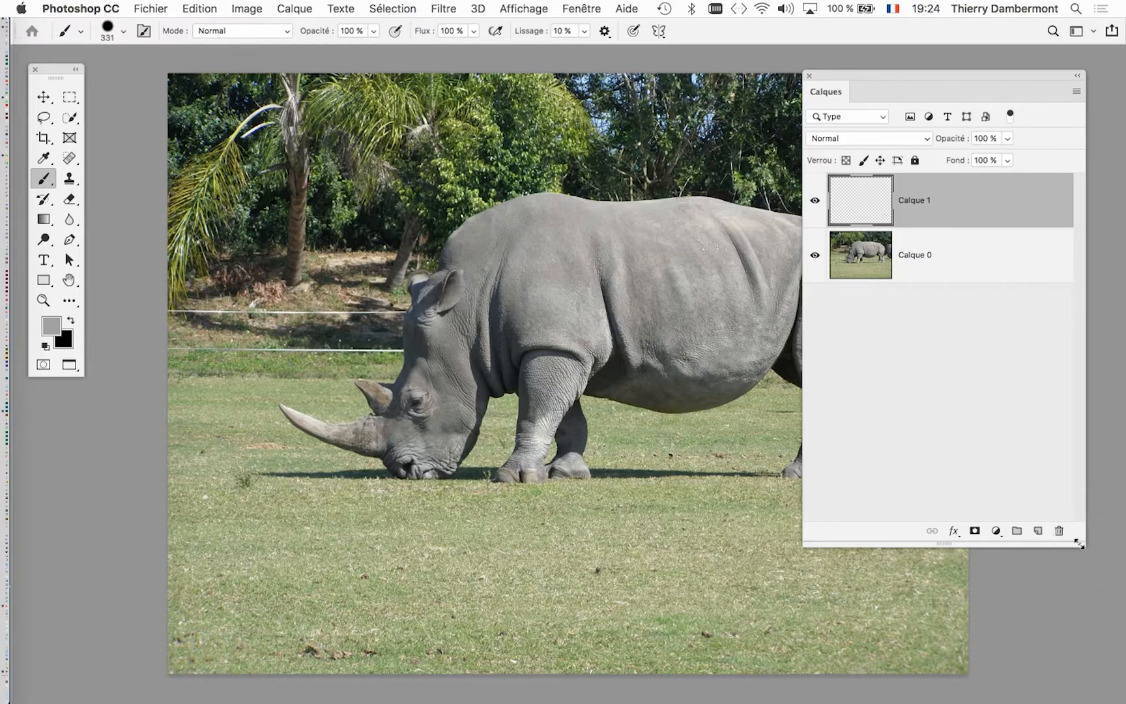
drag(1084, 544, 1017, 394)
drag(862, 73, 808, 102)
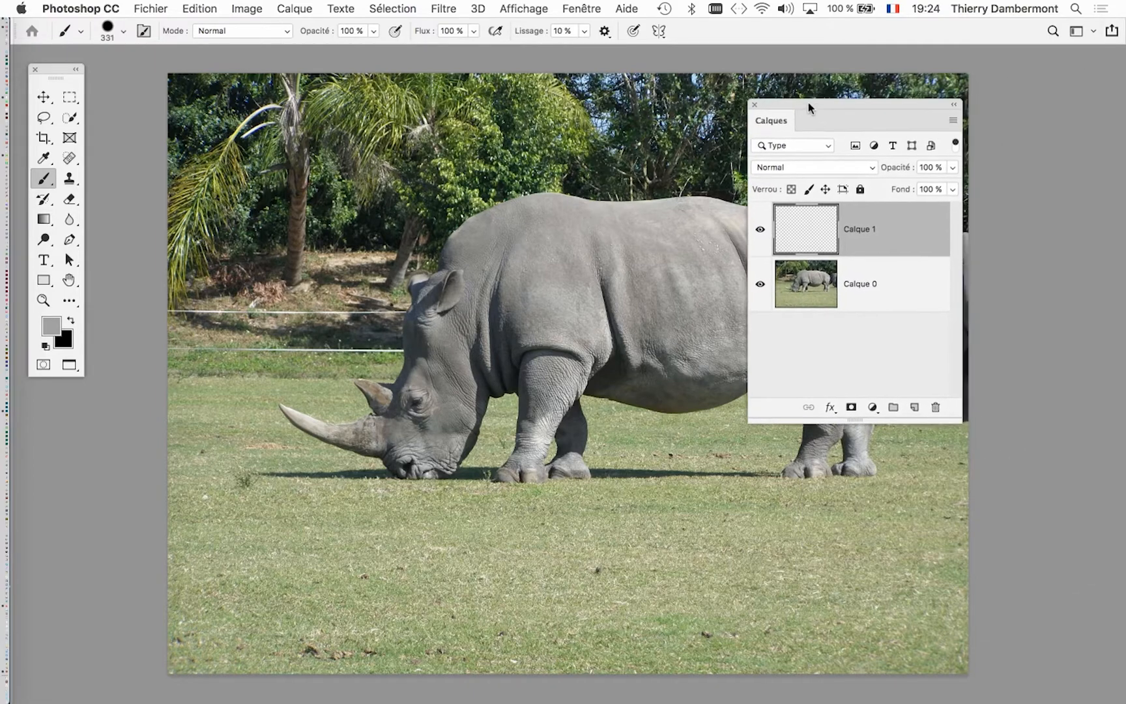
drag(959, 423, 1075, 472)
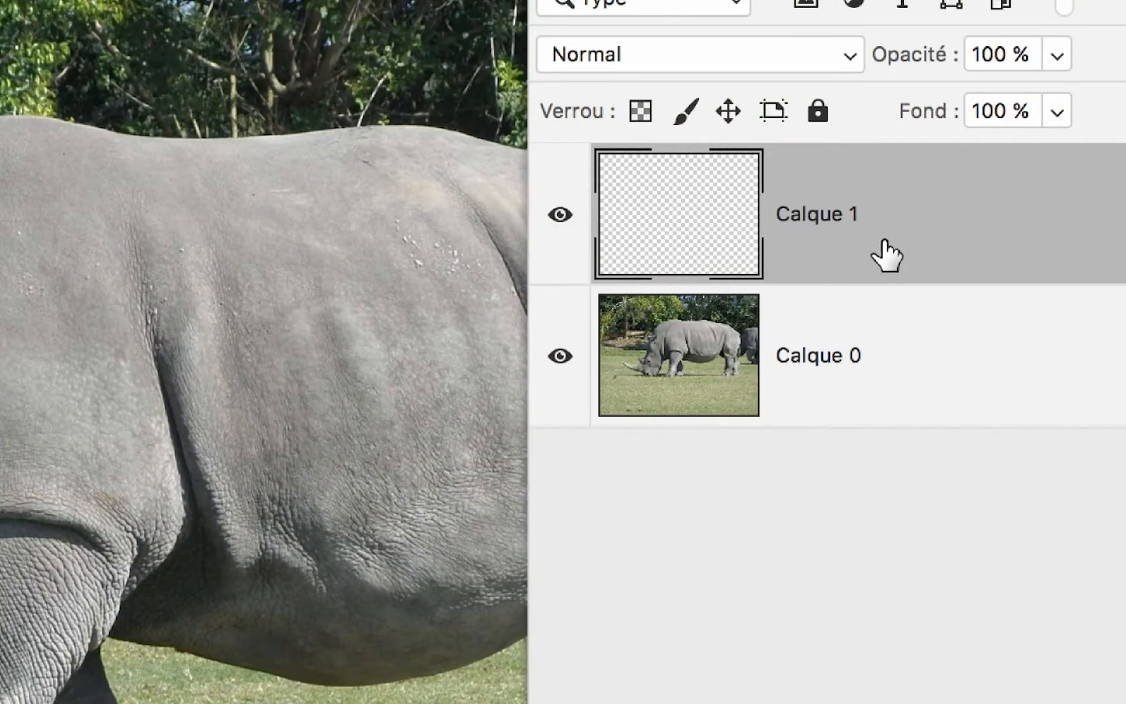
click(885, 313)
click(886, 260)
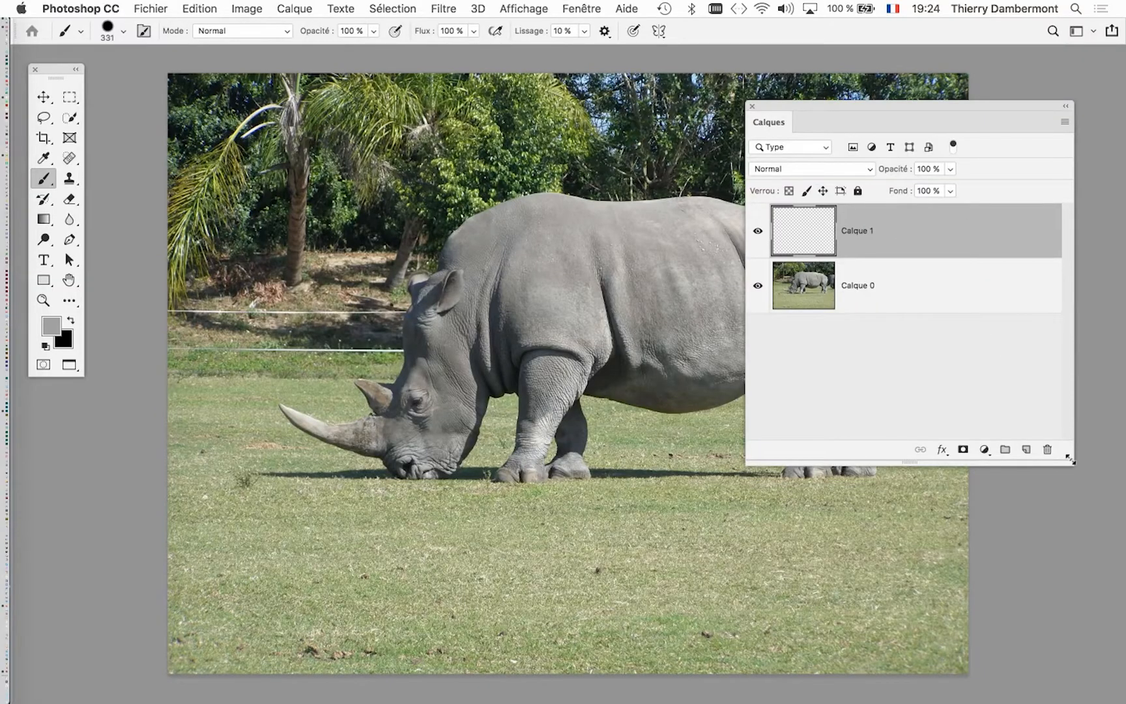
drag(1072, 462, 990, 520)
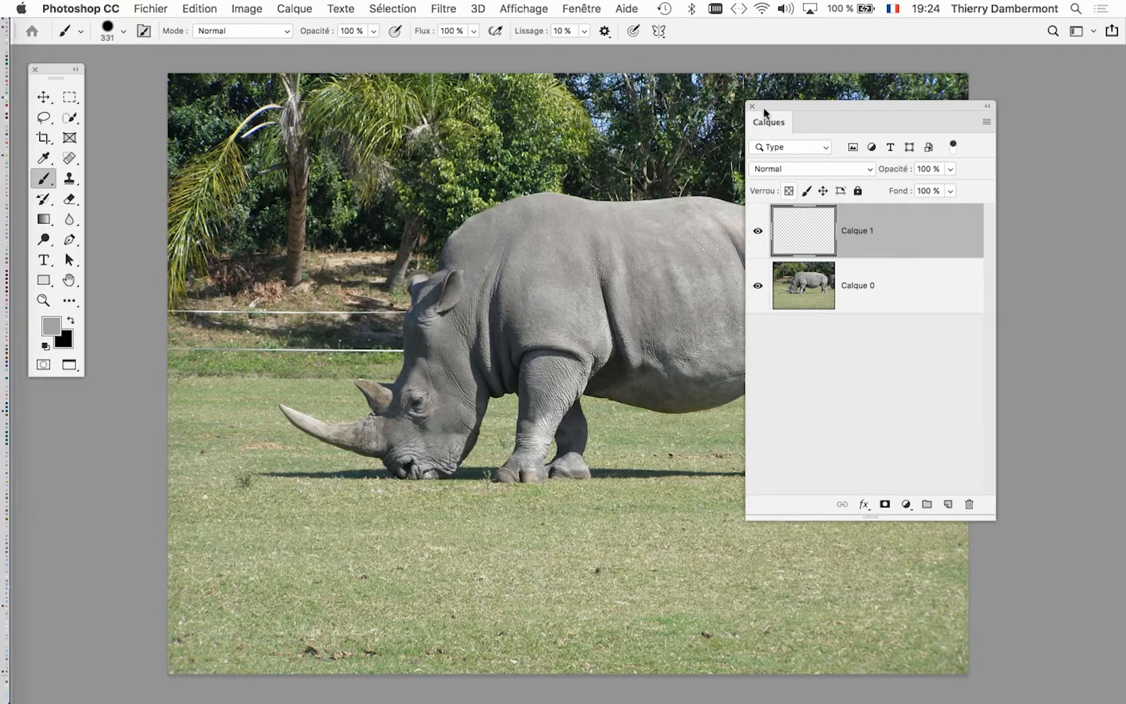
drag(764, 111, 885, 116)
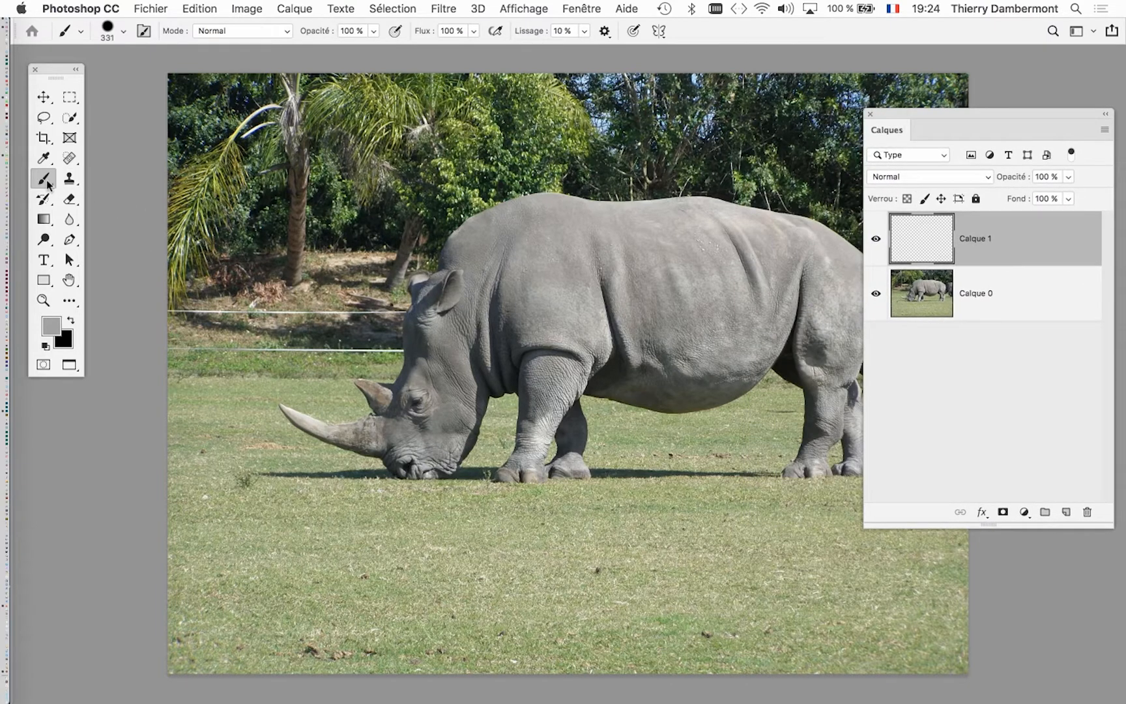
Paint white around the rhino's outline on the empty layer, then over more of the background with a larger brush.
click(45, 345)
click(70, 319)
drag(357, 298, 308, 287)
mouse_move(406, 237)
mouse_down()
mouse_move(375, 194)
mouse_move(595, 193)
mouse_move(736, 233)
mouse_move(764, 264)
mouse_move(775, 504)
mouse_move(633, 507)
mouse_move(629, 476)
mouse_move(653, 414)
mouse_move(598, 448)
mouse_move(549, 456)
mouse_move(488, 435)
mouse_move(485, 486)
mouse_move(468, 499)
mouse_move(290, 518)
mouse_move(143, 437)
mouse_move(136, 401)
mouse_move(211, 415)
mouse_move(213, 379)
mouse_move(257, 369)
mouse_move(261, 272)
mouse_move(294, 260)
mouse_up()
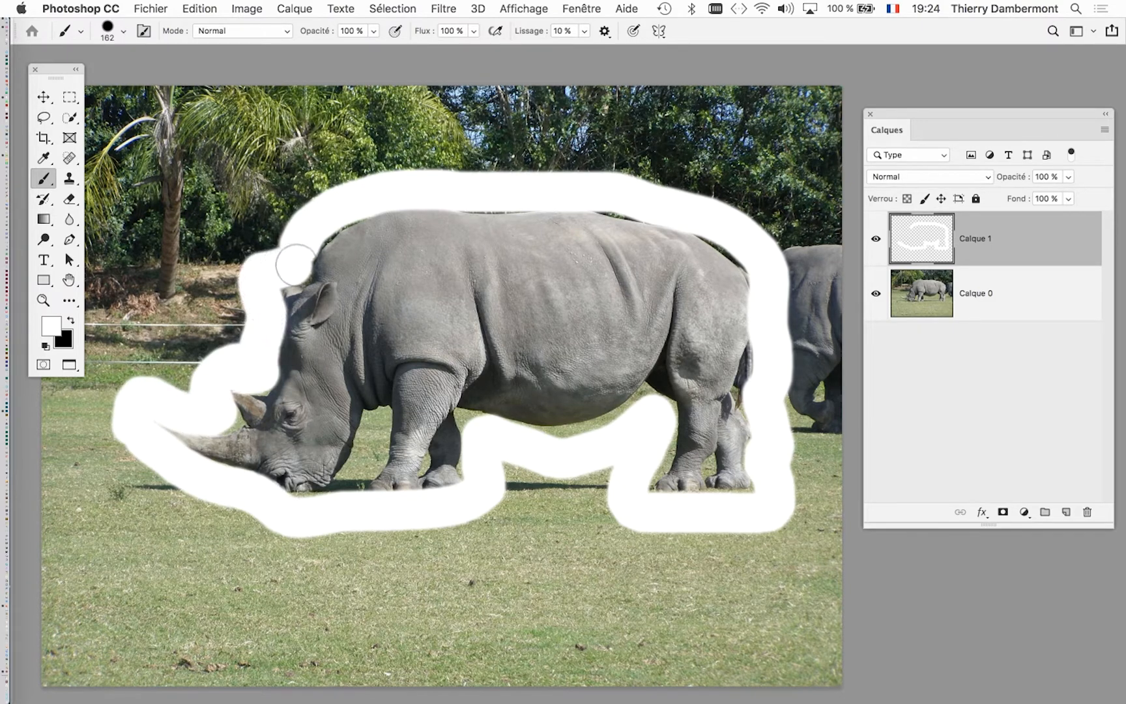
drag(305, 196, 375, 187)
mouse_move(300, 241)
mouse_down()
mouse_move(250, 221)
mouse_move(288, 173)
mouse_move(352, 140)
mouse_move(611, 142)
mouse_move(788, 235)
mouse_move(791, 521)
mouse_move(717, 652)
mouse_move(648, 642)
mouse_up()
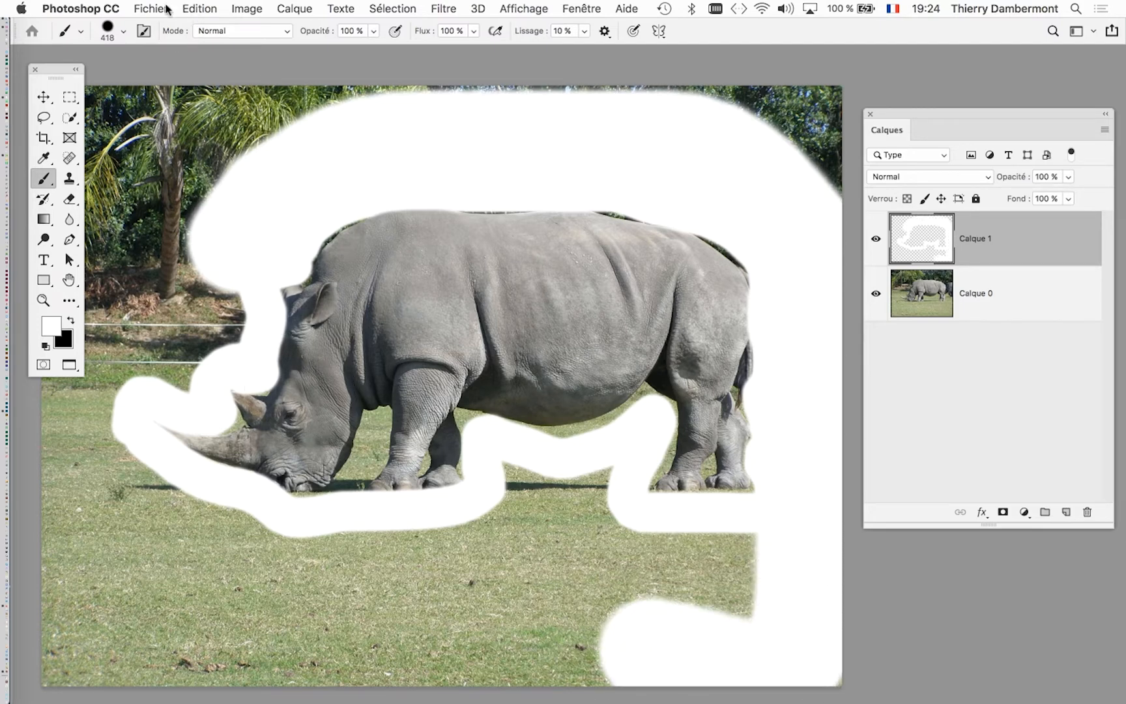
Save the painted smart object contents and close them to update the stencil document.
click(150, 8)
click(173, 155)
click(148, 8)
click(149, 8)
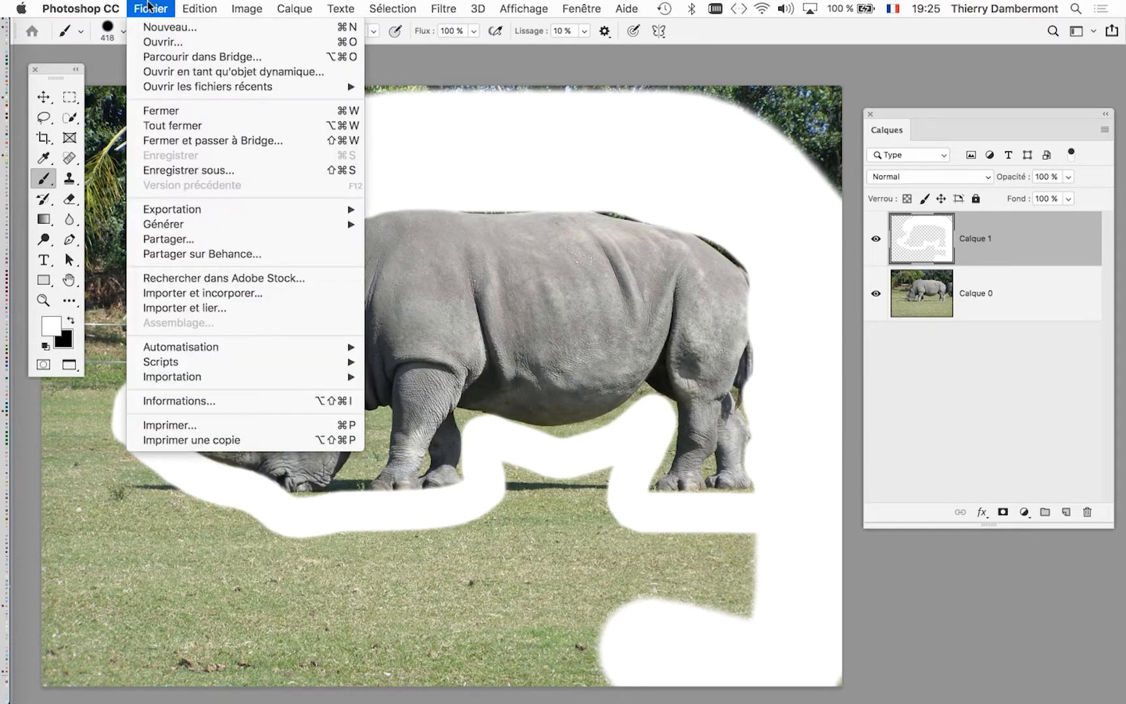
click(194, 111)
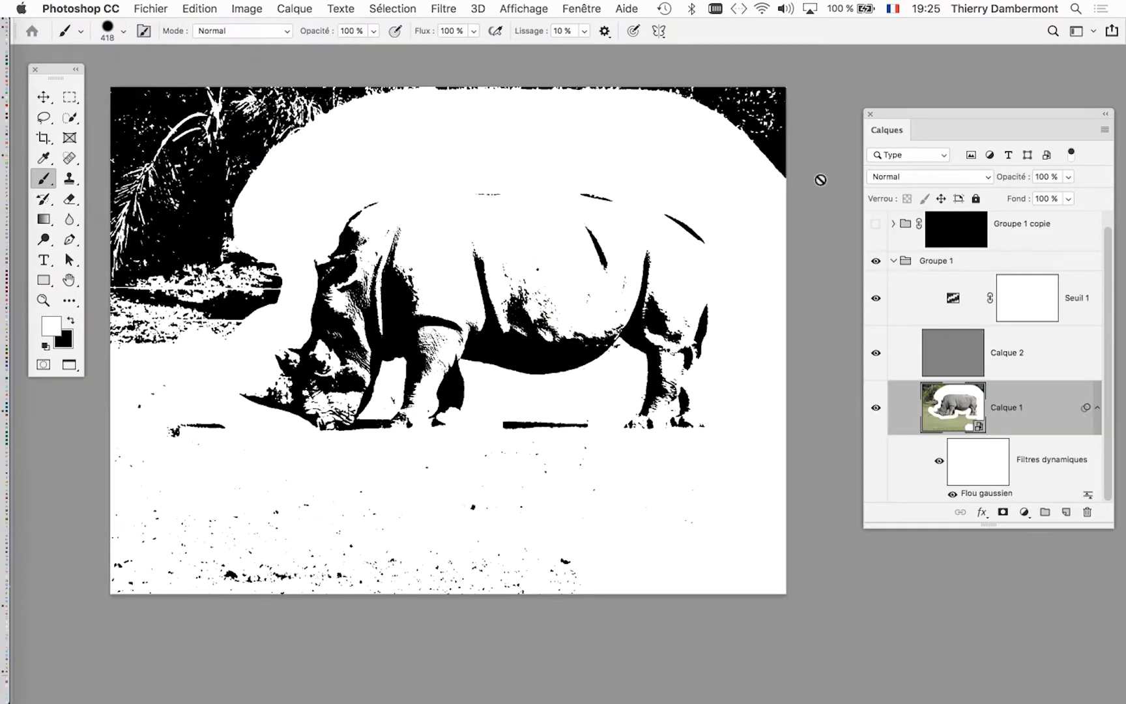
Close the stencil document without saving and dismiss the Photoshop home window.
drag(663, 254, 681, 292)
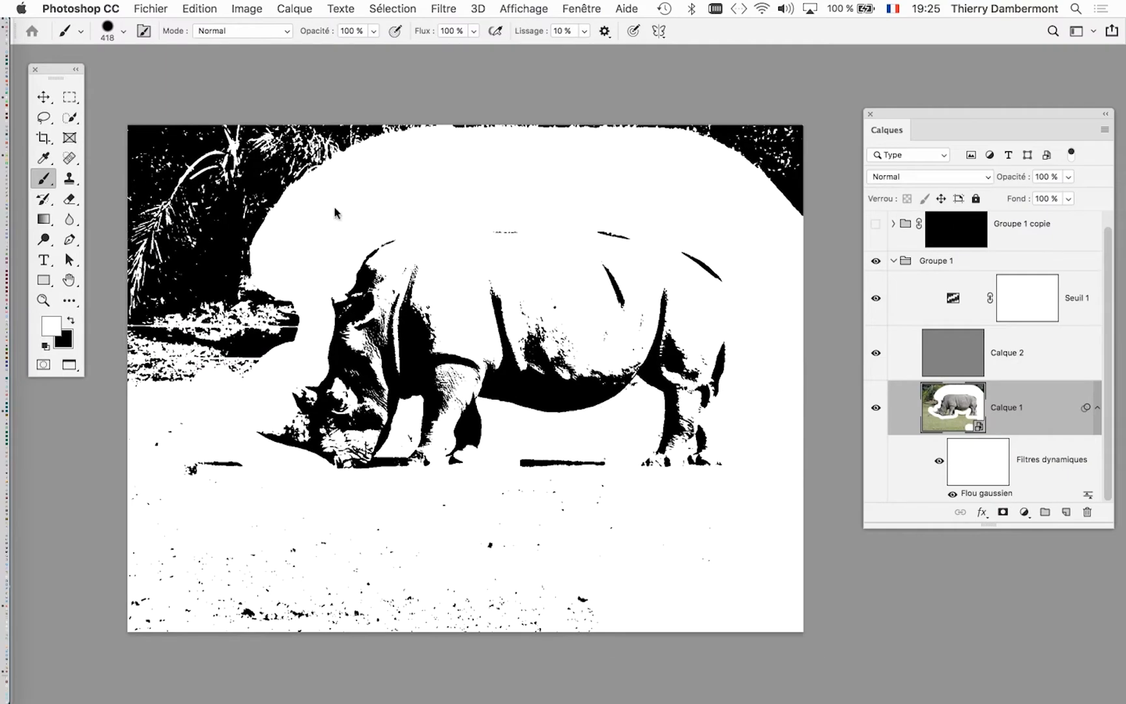
key(super+w)
click(489, 256)
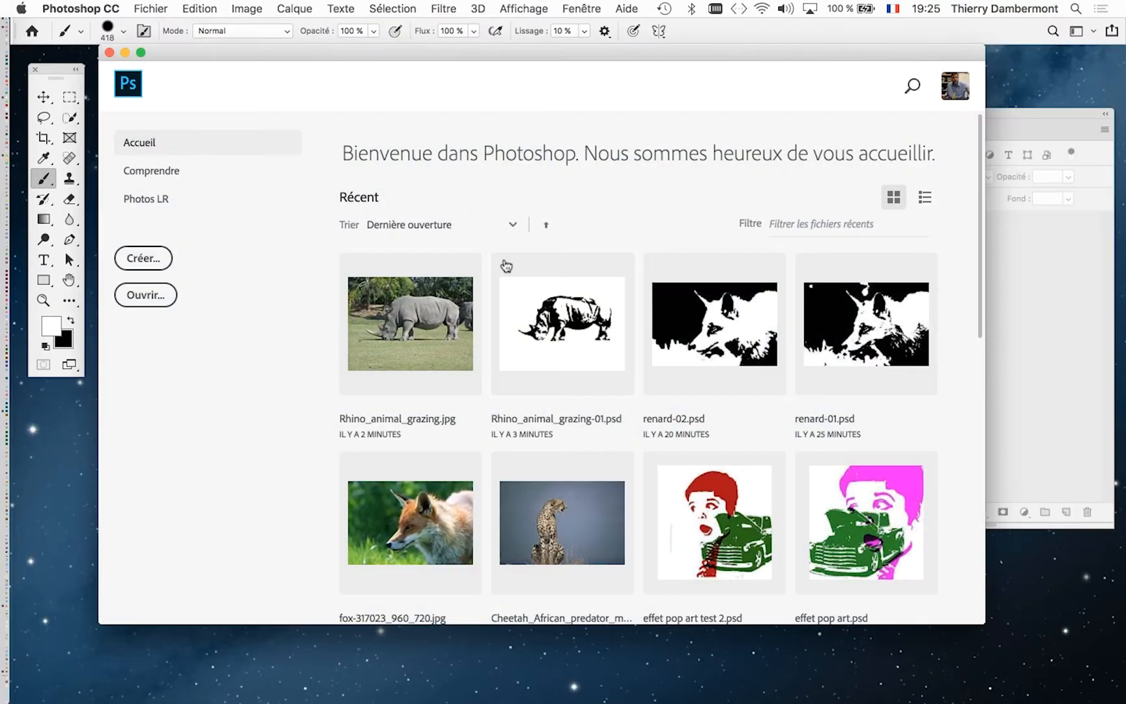
click(109, 52)
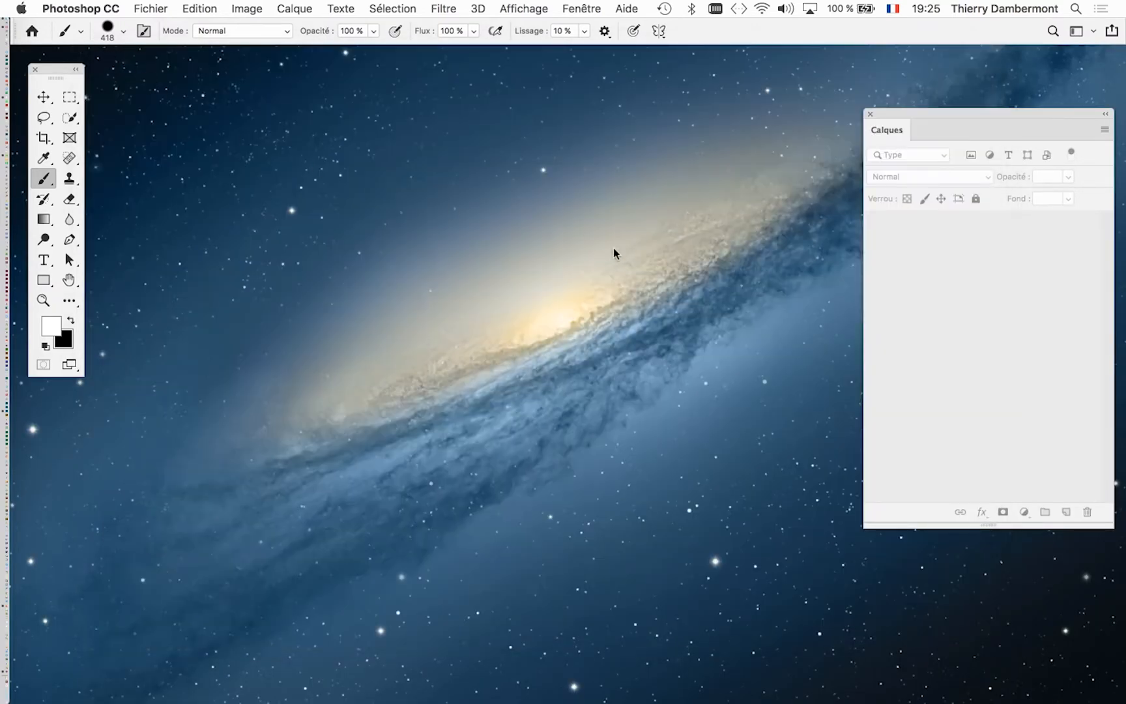
Switch to Finder and show the folder effet pochoir avec Photoshop in a new window.
key(super+Tab)
key(super+Tab)
key(super+Tab)
click(106, 8)
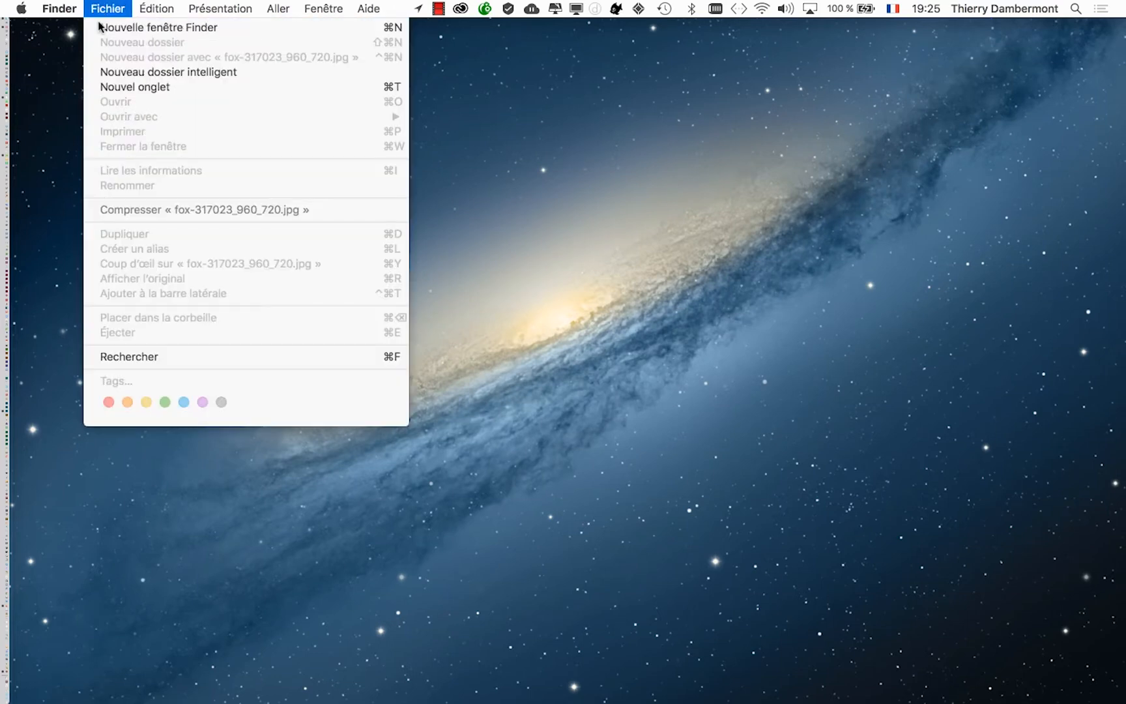
click(101, 26)
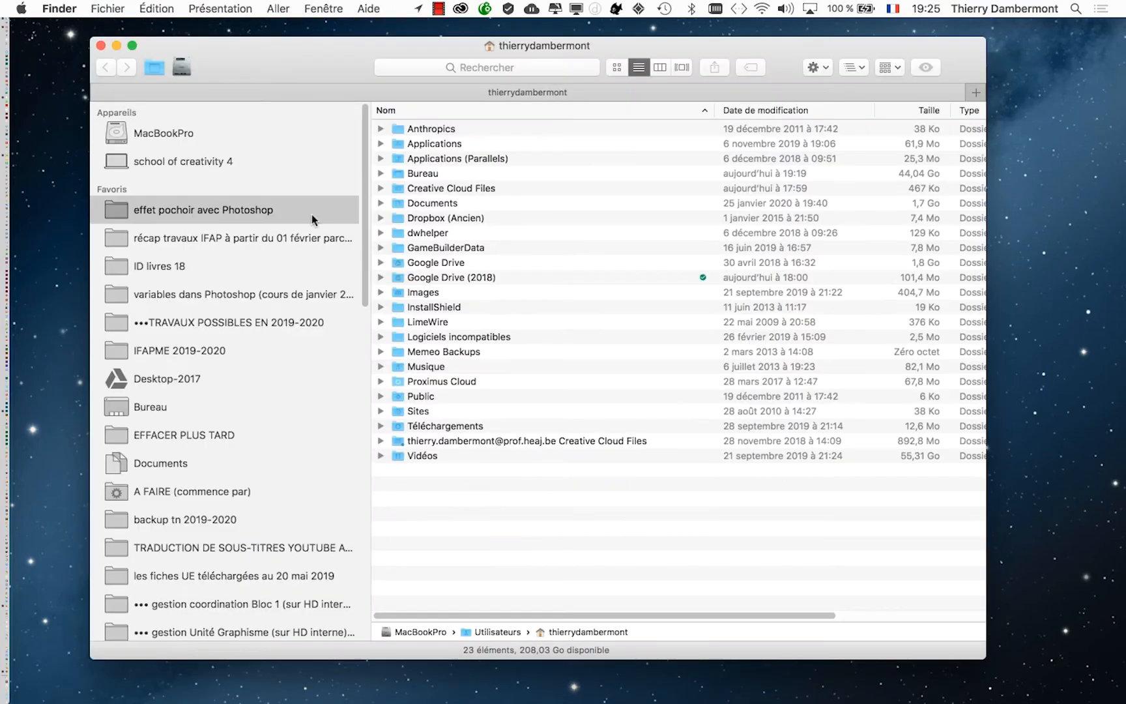
click(312, 214)
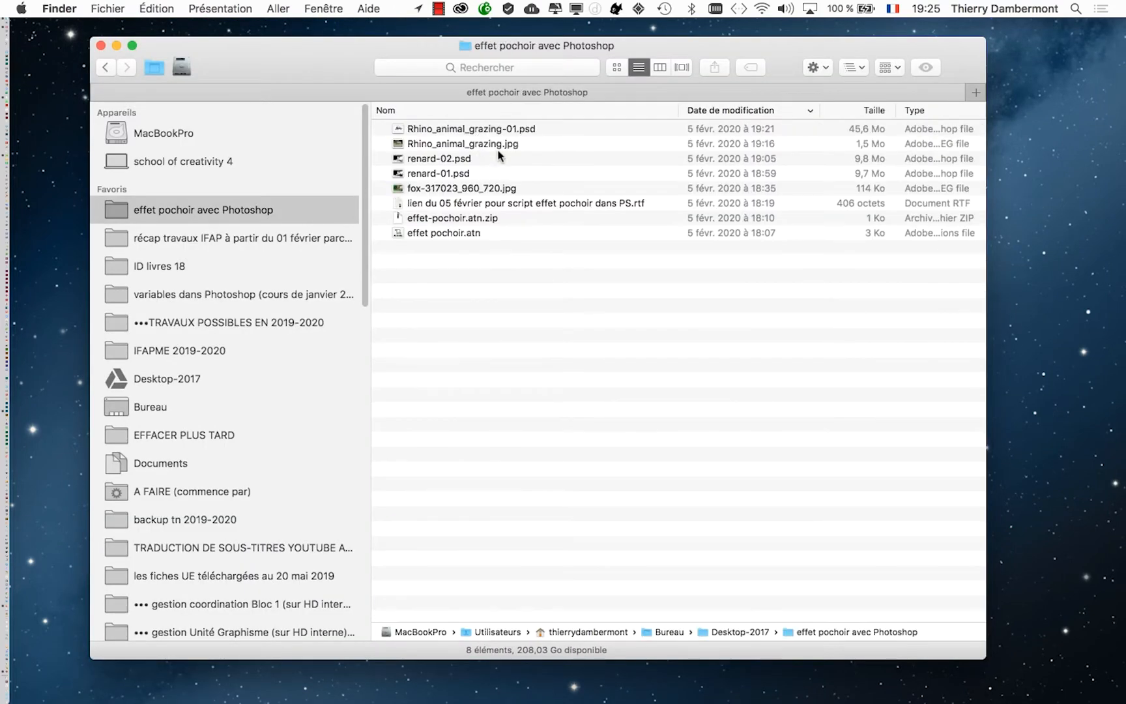
Open the finished stencil file Rhino_animal_grazing-01.psd in Photoshop.
click(502, 146)
click(563, 128)
double_click(563, 129)
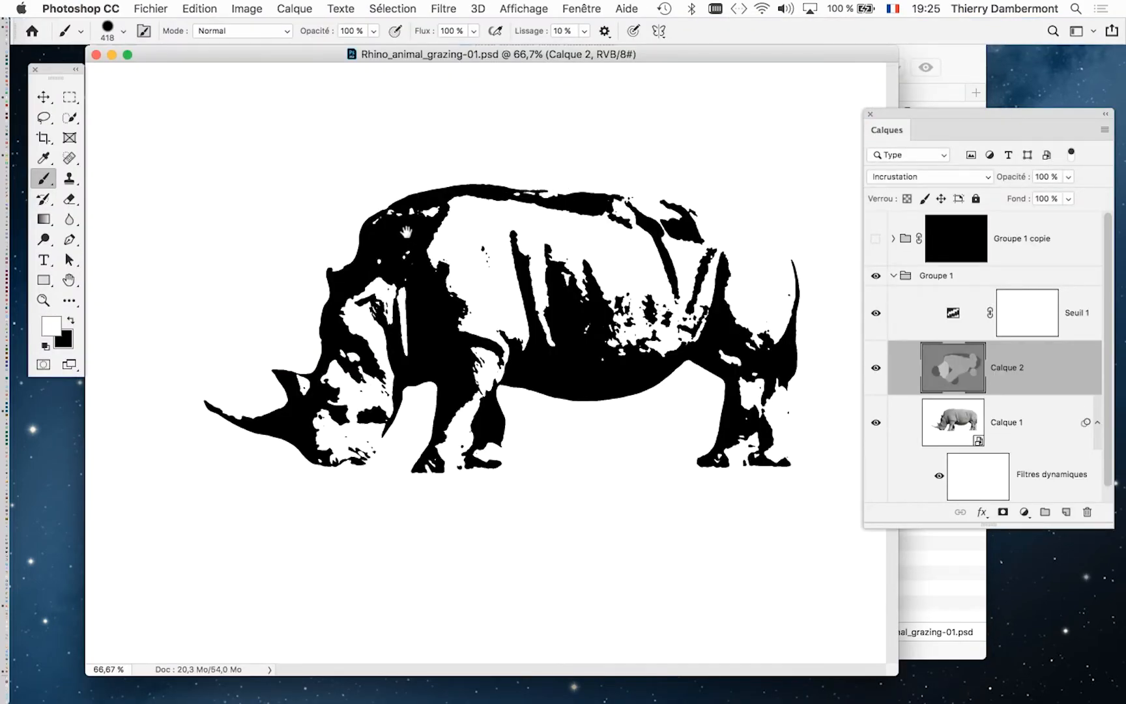
Show the stencil full screen with menus, enlarge the layers panel over the canvas and activate the Move tool.
key(f)
drag(495, 262, 293, 202)
drag(904, 116, 723, 85)
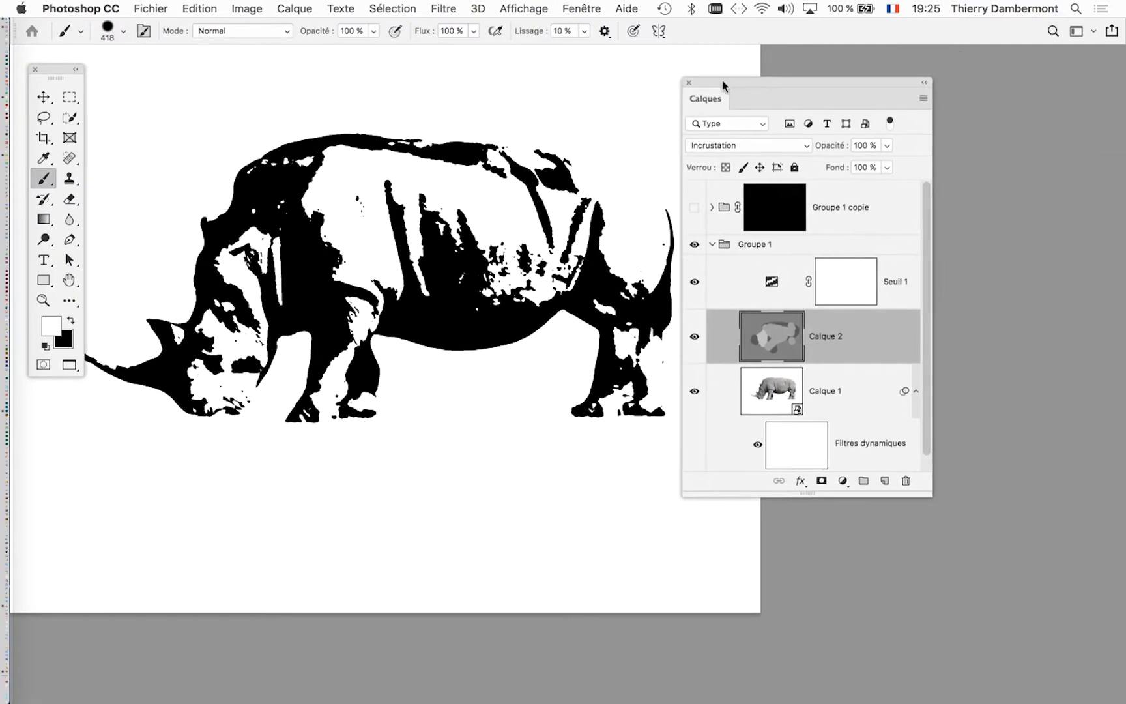
click(43, 96)
click(926, 493)
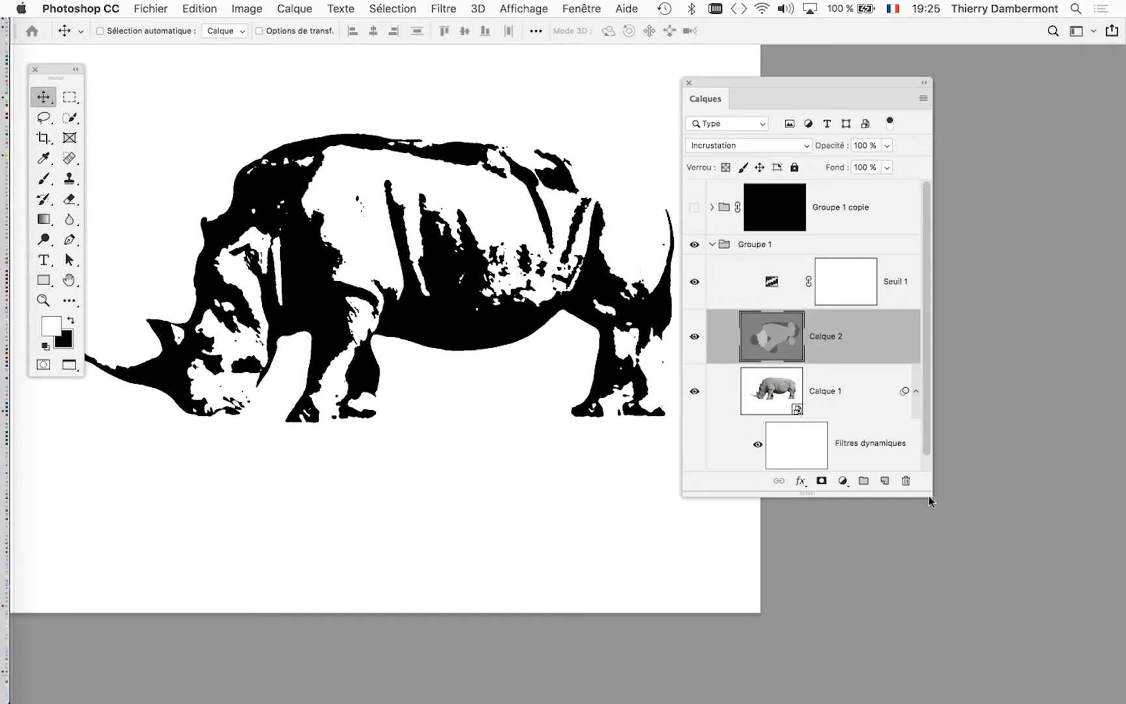
drag(930, 500, 992, 586)
Open the contents of smart object Calque 1 and paint white along the rhino's back on the upper layer with a 135 px brush.
click(788, 407)
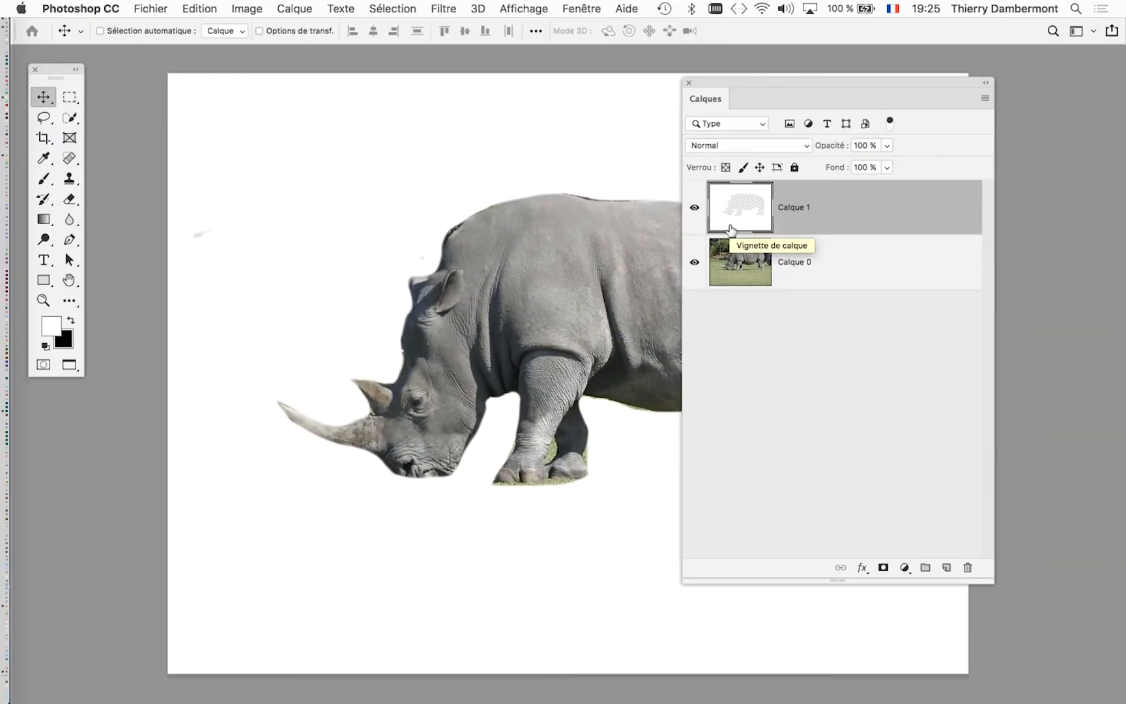
drag(740, 82, 936, 116)
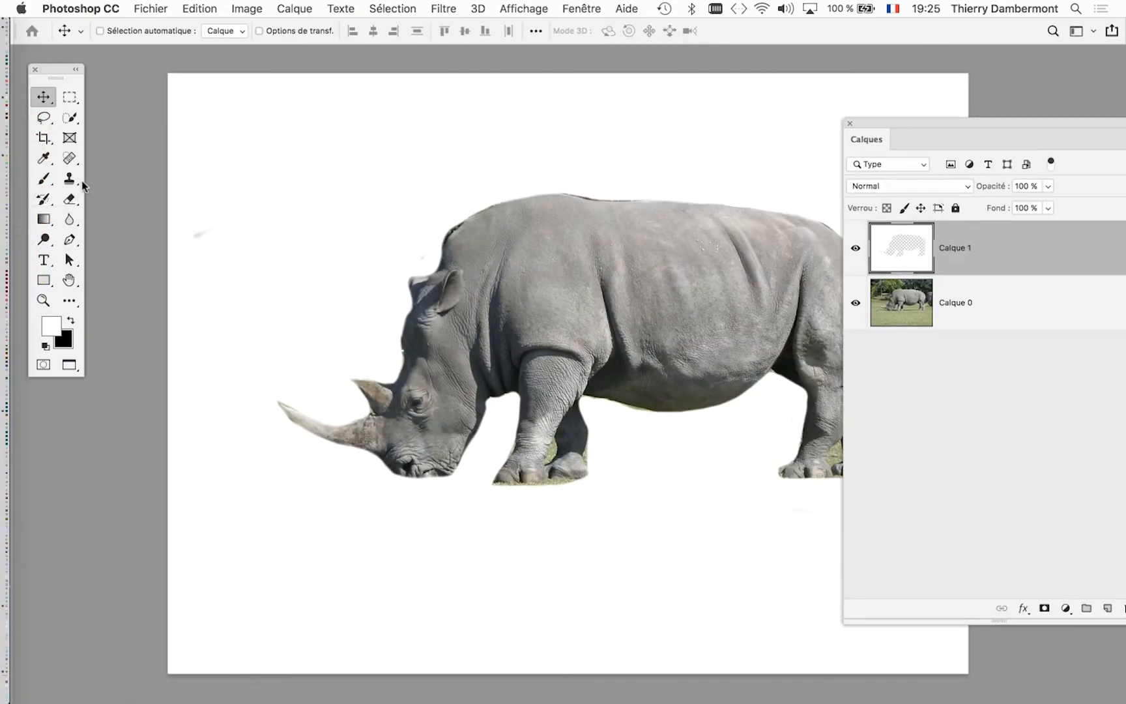
click(44, 178)
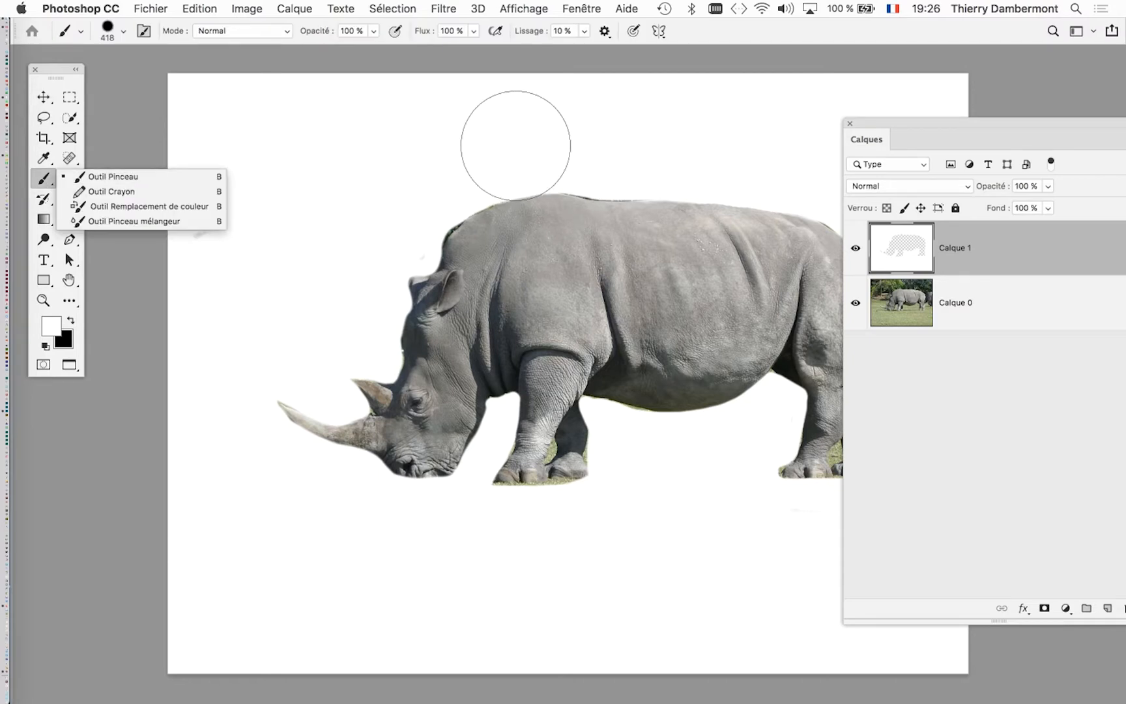
drag(515, 143, 456, 147)
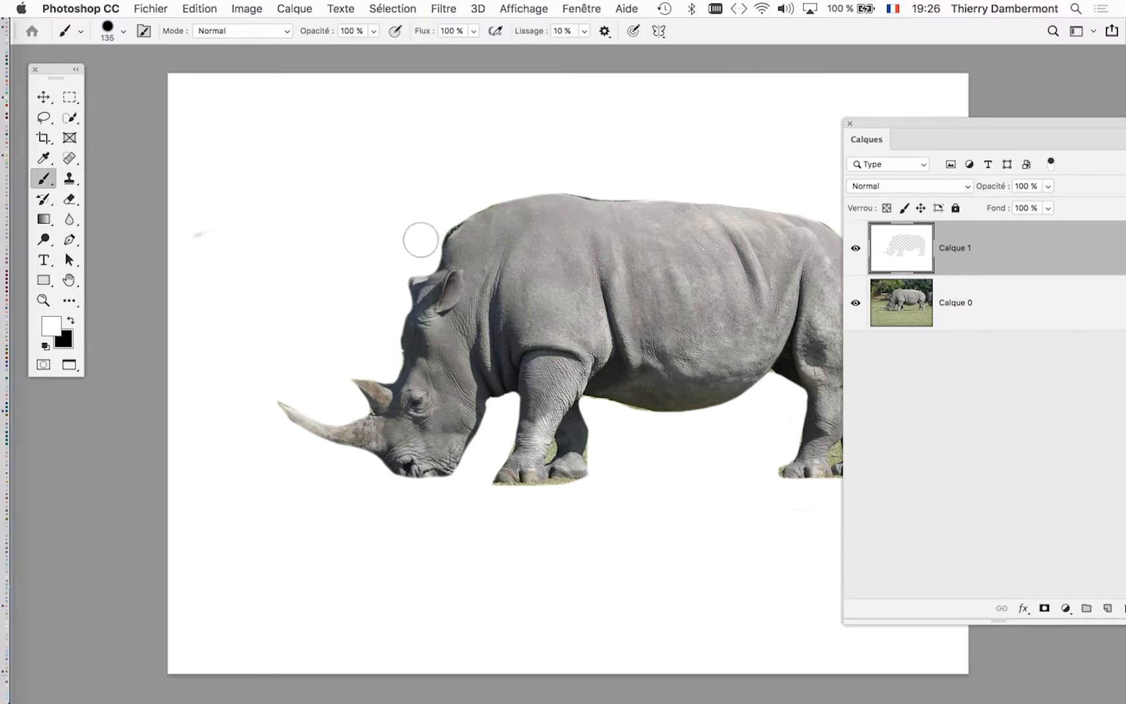
mouse_move(417, 239)
mouse_down()
mouse_move(469, 213)
mouse_move(566, 196)
mouse_move(799, 201)
mouse_up()
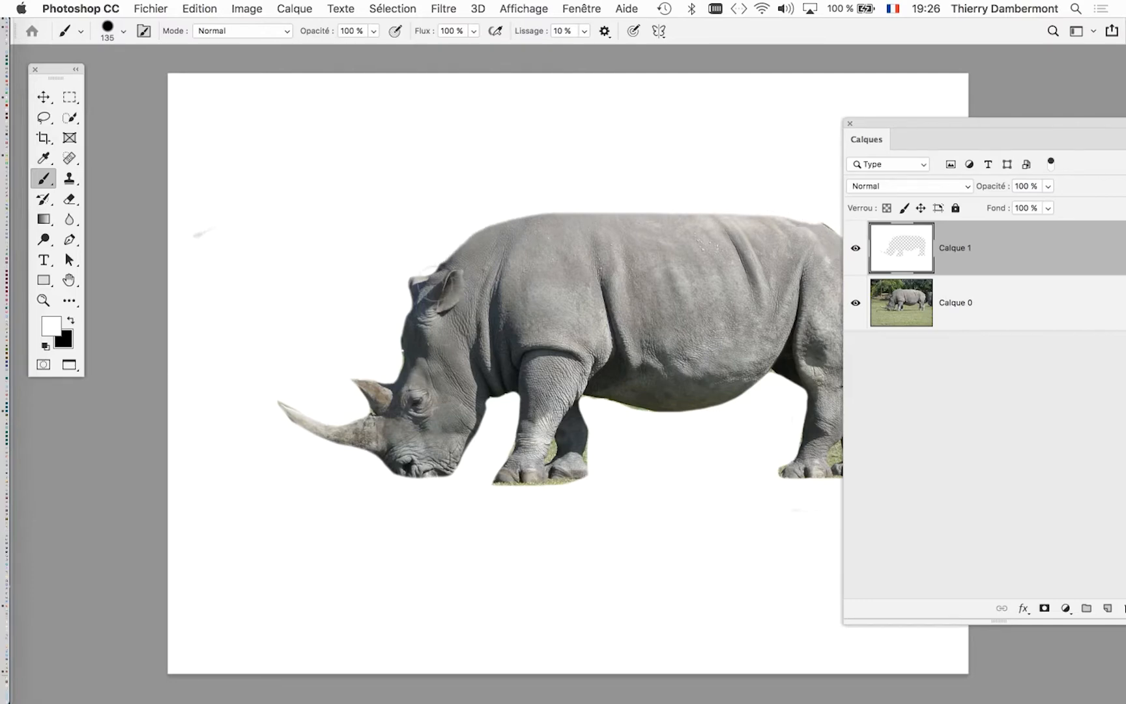
drag(577, 328, 459, 311)
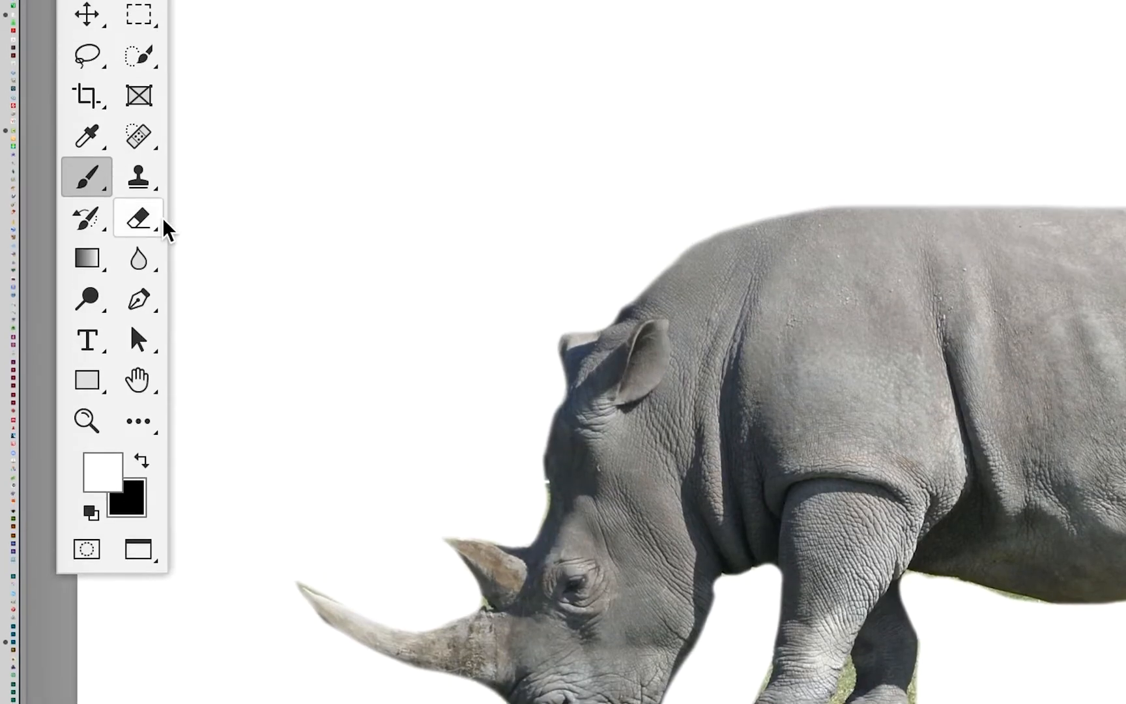
Set up a 188 px Eraser, try erasing the white paint along the rhino's back and undo the stroke.
click(37, 155)
drag(395, 236, 440, 244)
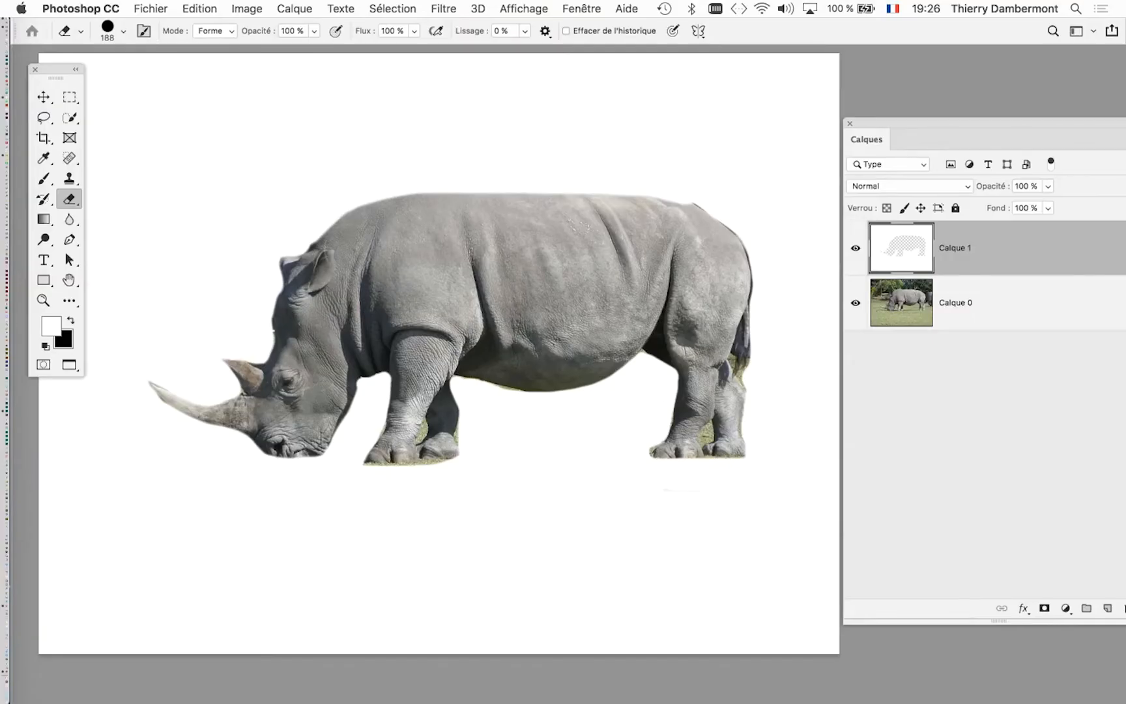
mouse_move(361, 198)
mouse_down()
mouse_move(561, 187)
mouse_move(707, 209)
mouse_up()
mouse_move(326, 231)
mouse_down()
mouse_move(359, 205)
mouse_move(475, 180)
mouse_move(612, 179)
mouse_move(678, 196)
mouse_up()
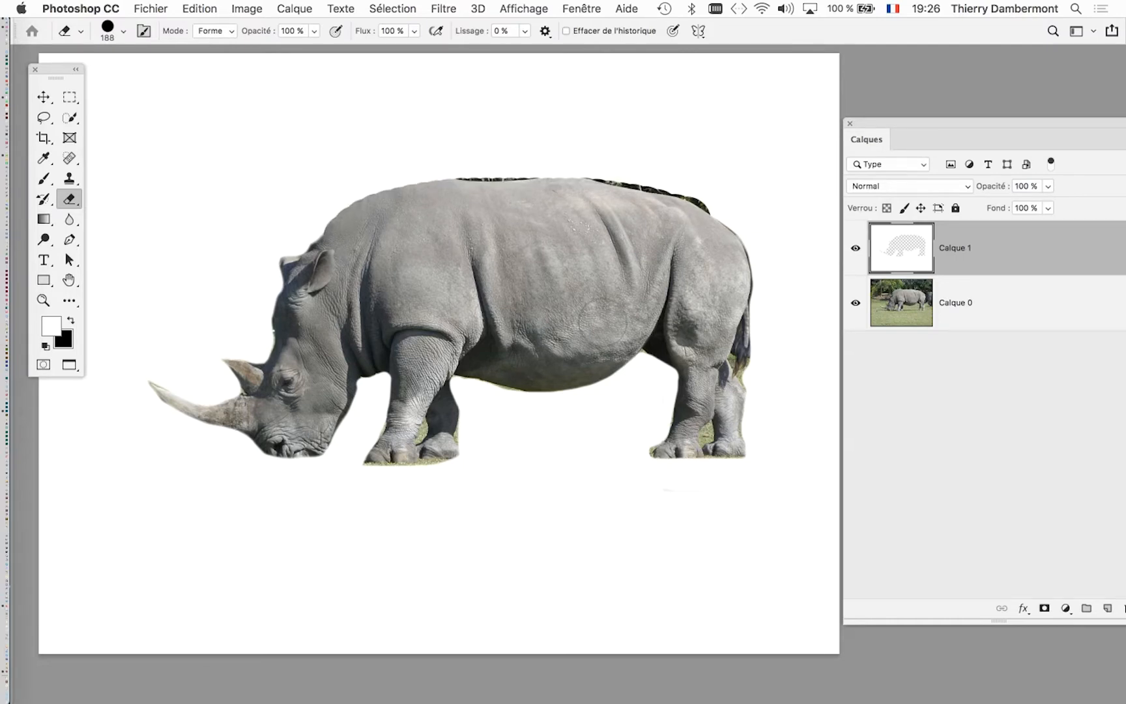
key(super+z)
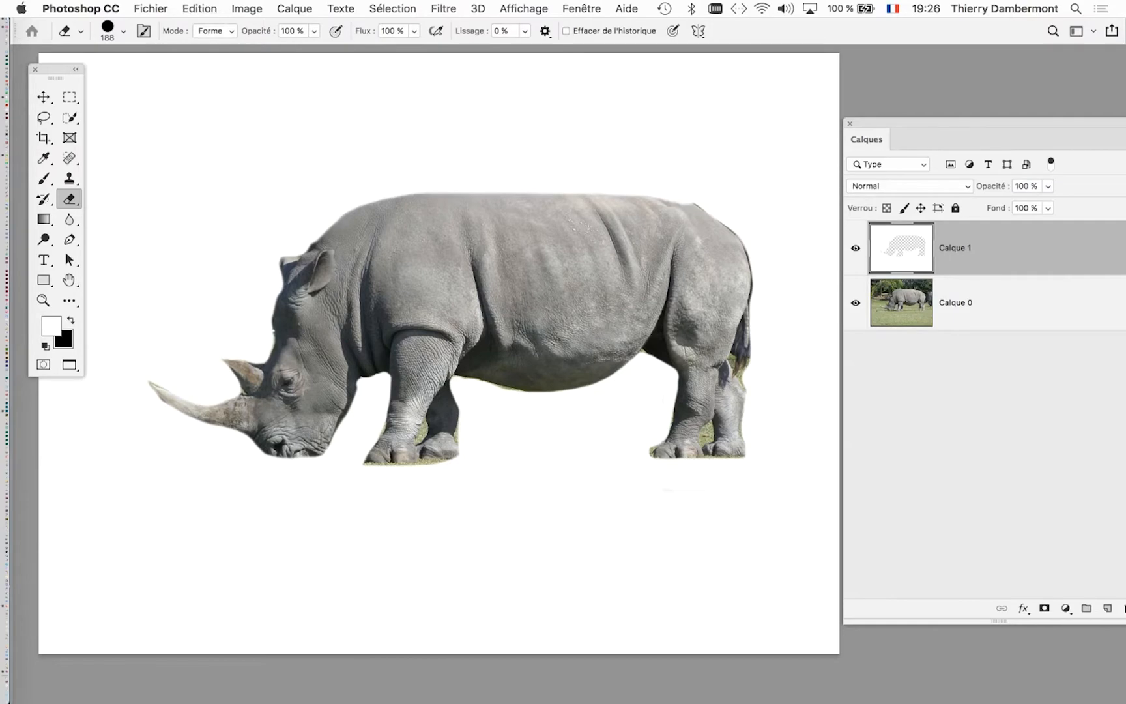
Try a shorter Eraser stroke along the rhino's back, examine its edge up close and undo the stroke.
mouse_move(365, 209)
mouse_down()
mouse_move(449, 192)
mouse_move(671, 203)
mouse_up()
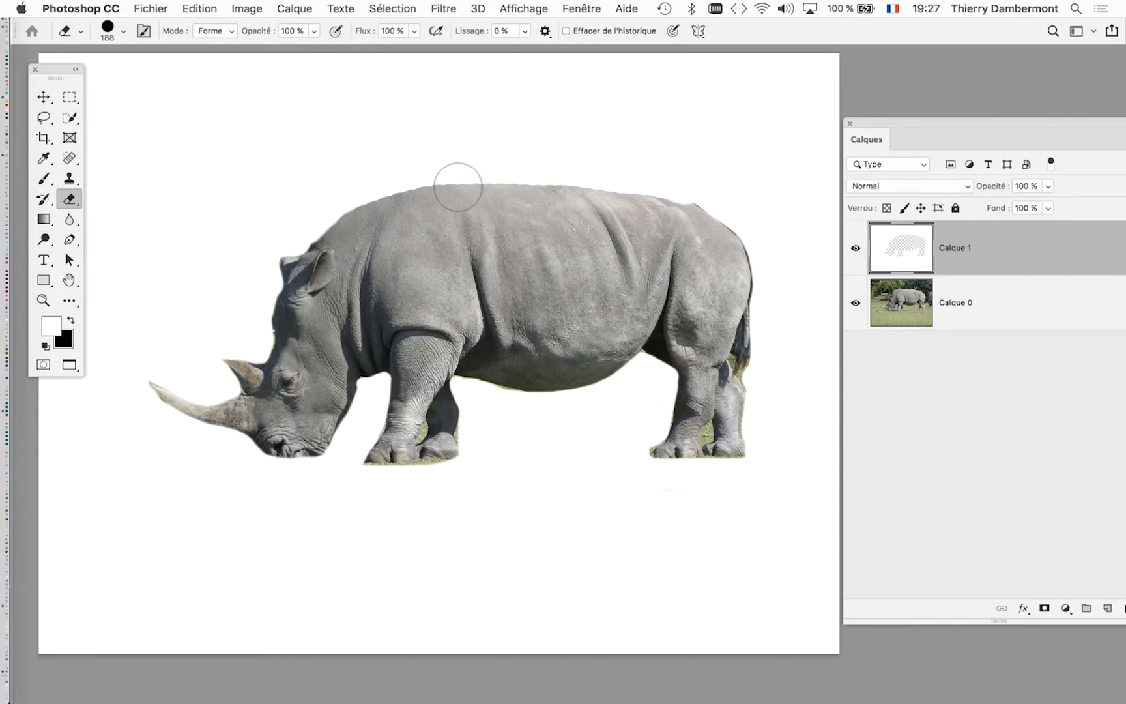
scroll(458, 187, up, 5)
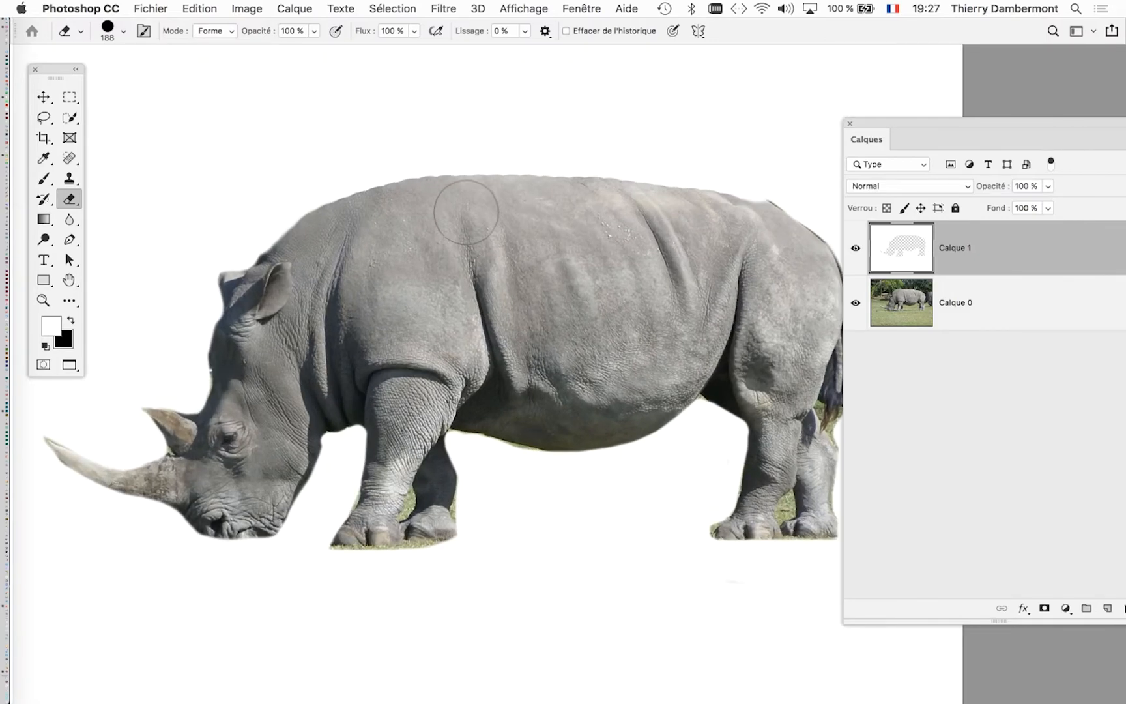
scroll(466, 211, up, 4)
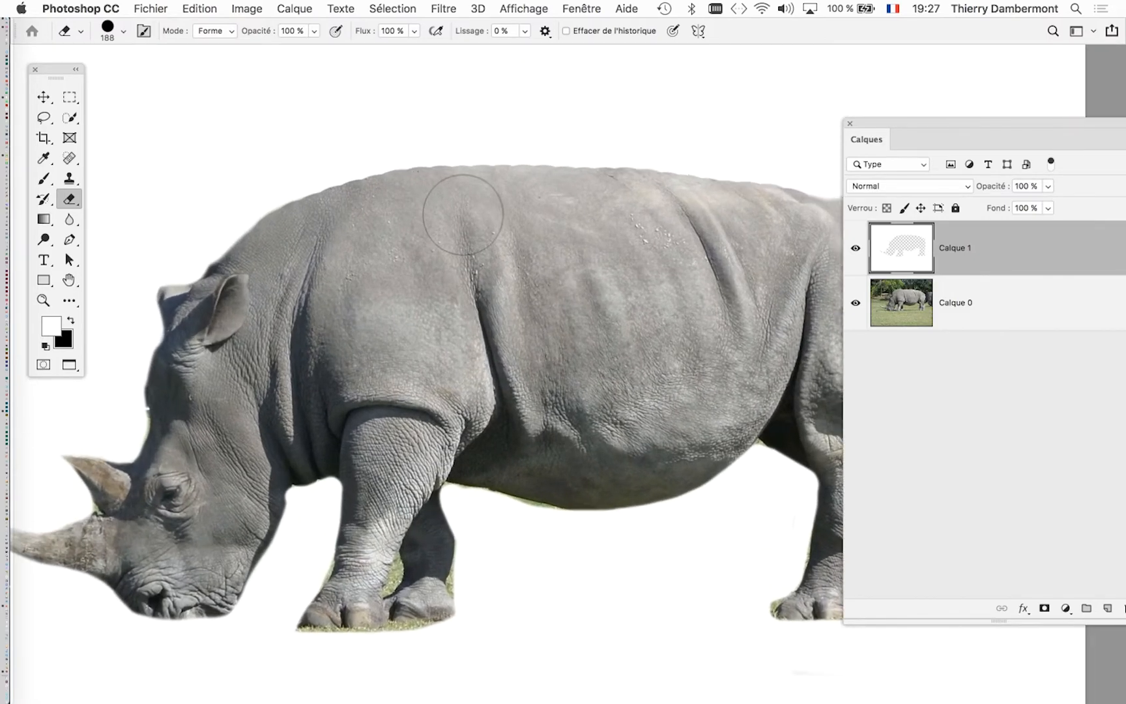
key(super+z)
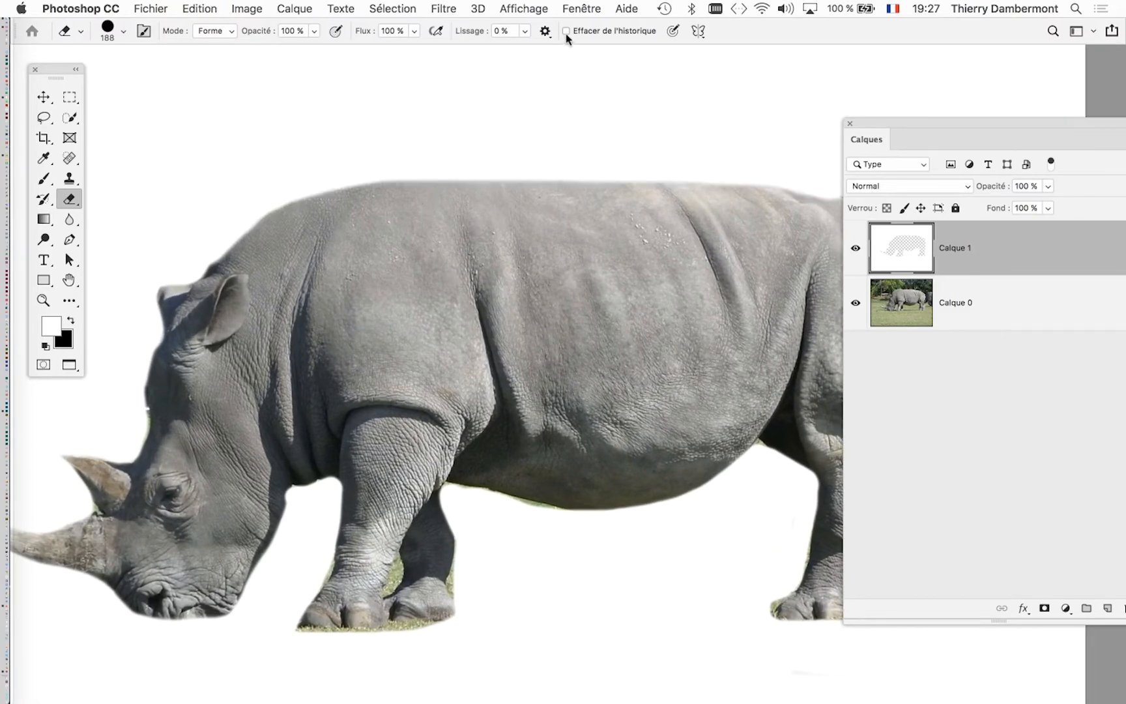
Open the Eraser's Paramètres de forme, look at the Formes brush presets and return to the tip settings.
click(582, 6)
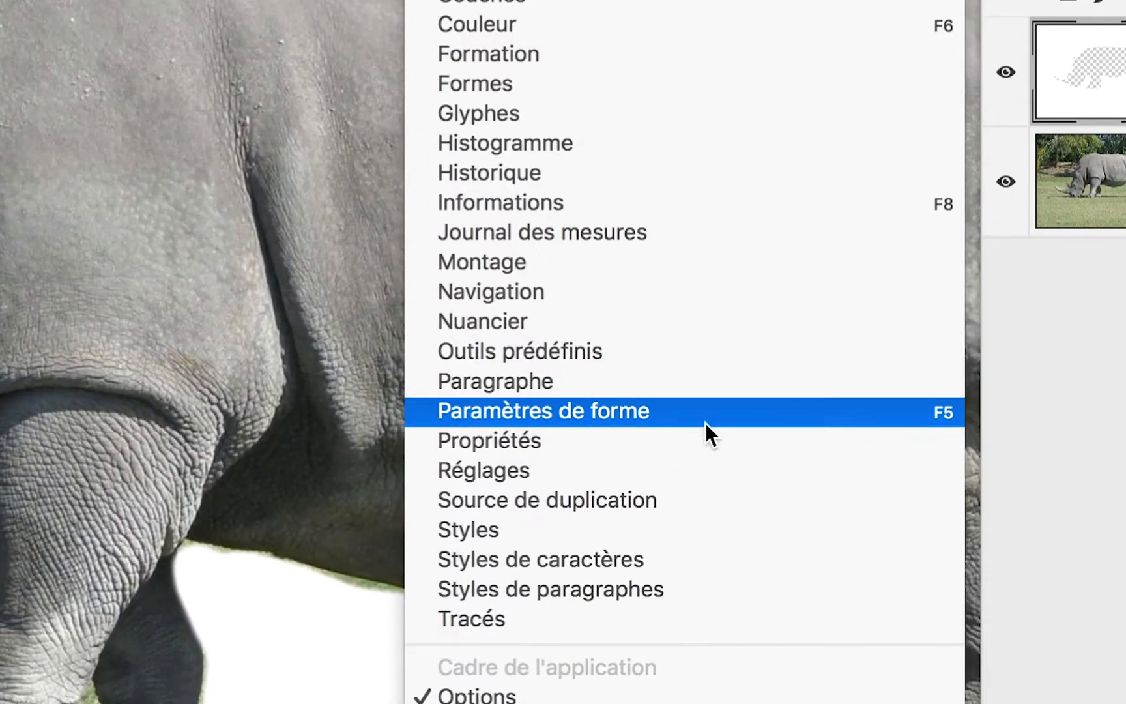
click(705, 417)
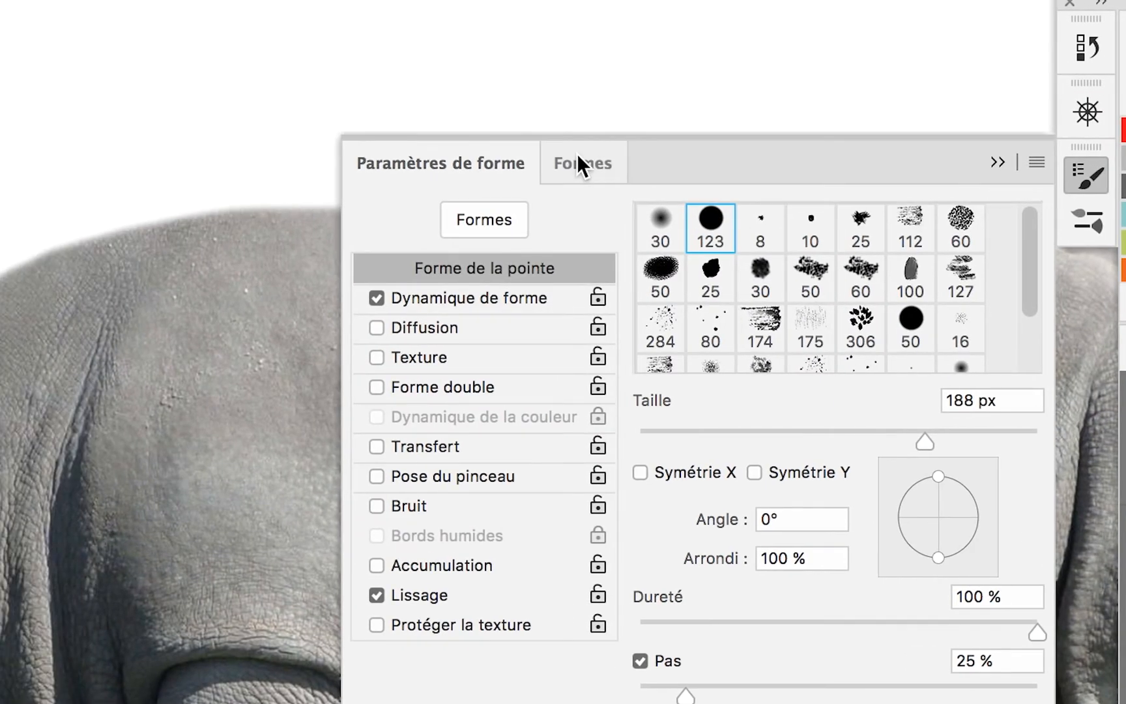
click(577, 159)
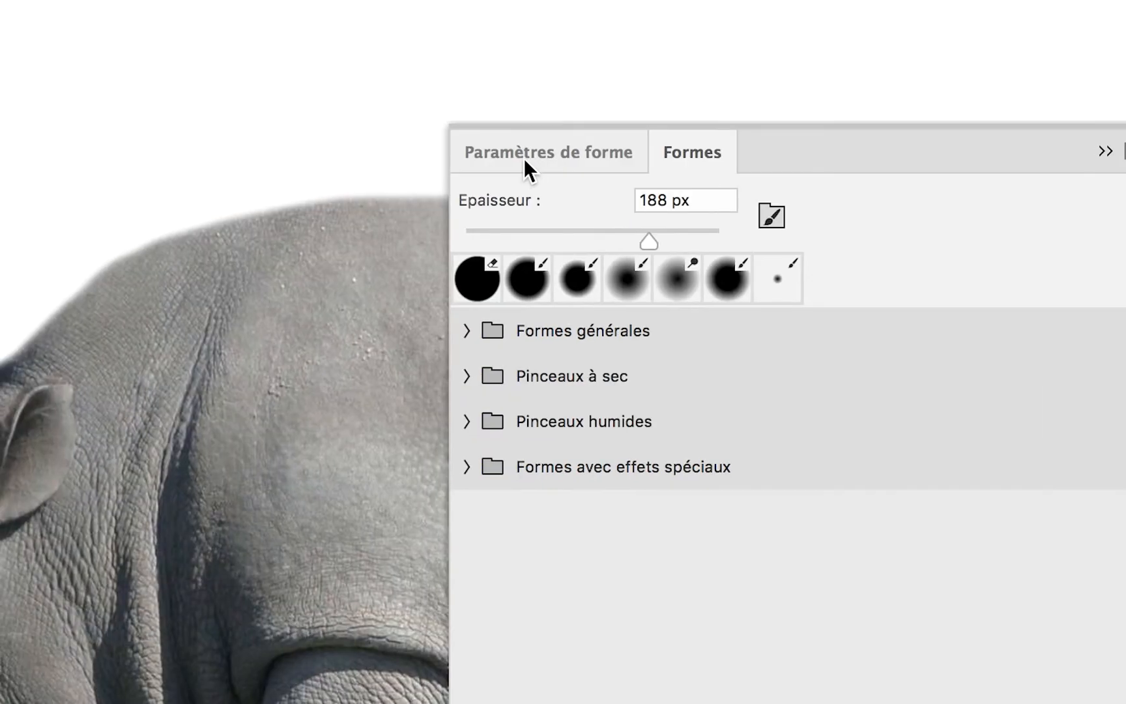
click(427, 160)
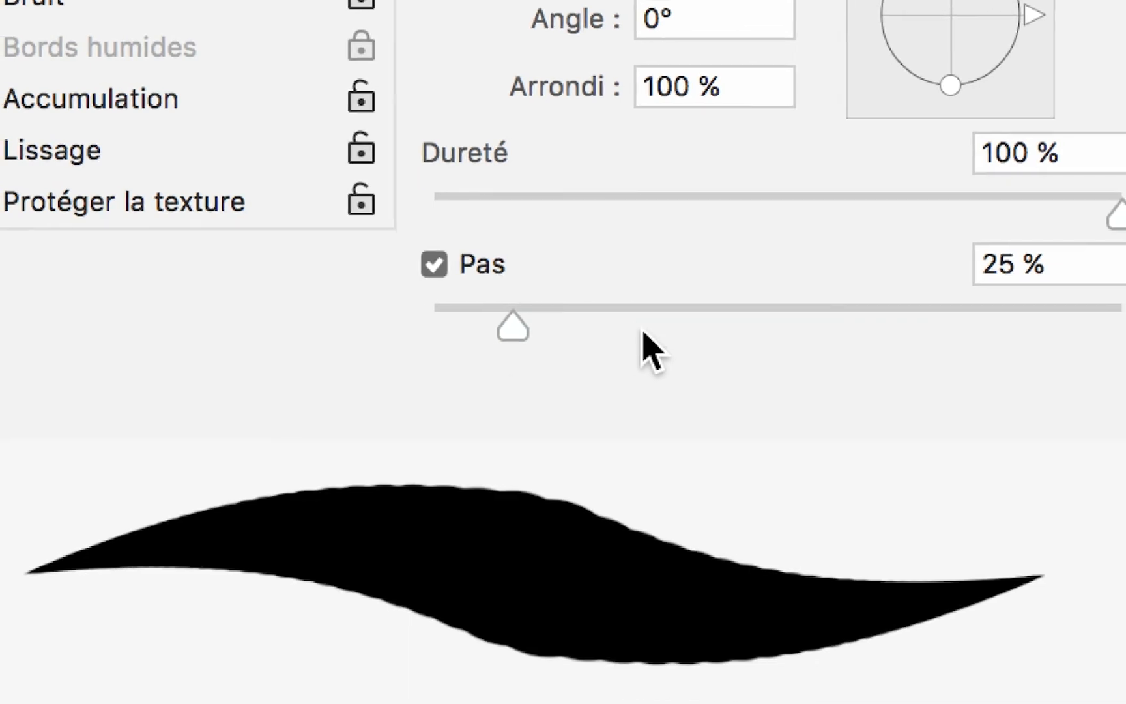
Compare brush spacing (Pas) values of 60 %, 15 % and 119 %, and set it to 11 %.
click(633, 311)
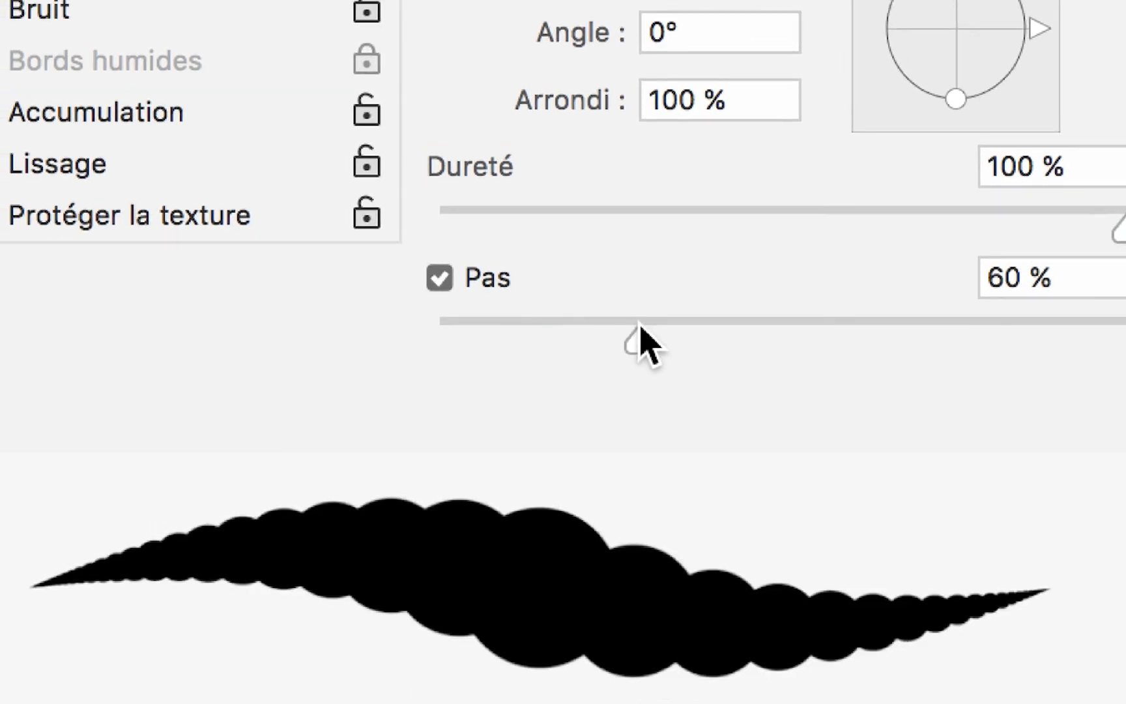
mouse_move(640, 326)
mouse_down()
mouse_move(457, 325)
mouse_move(470, 325)
mouse_up()
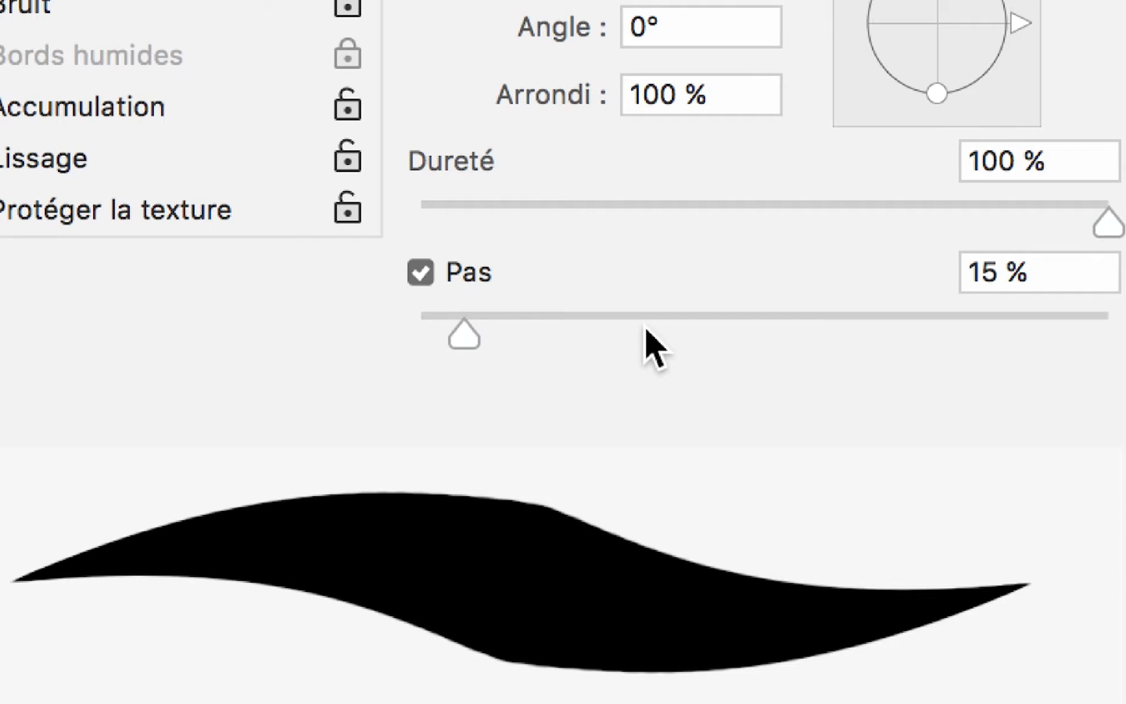
drag(569, 319, 776, 324)
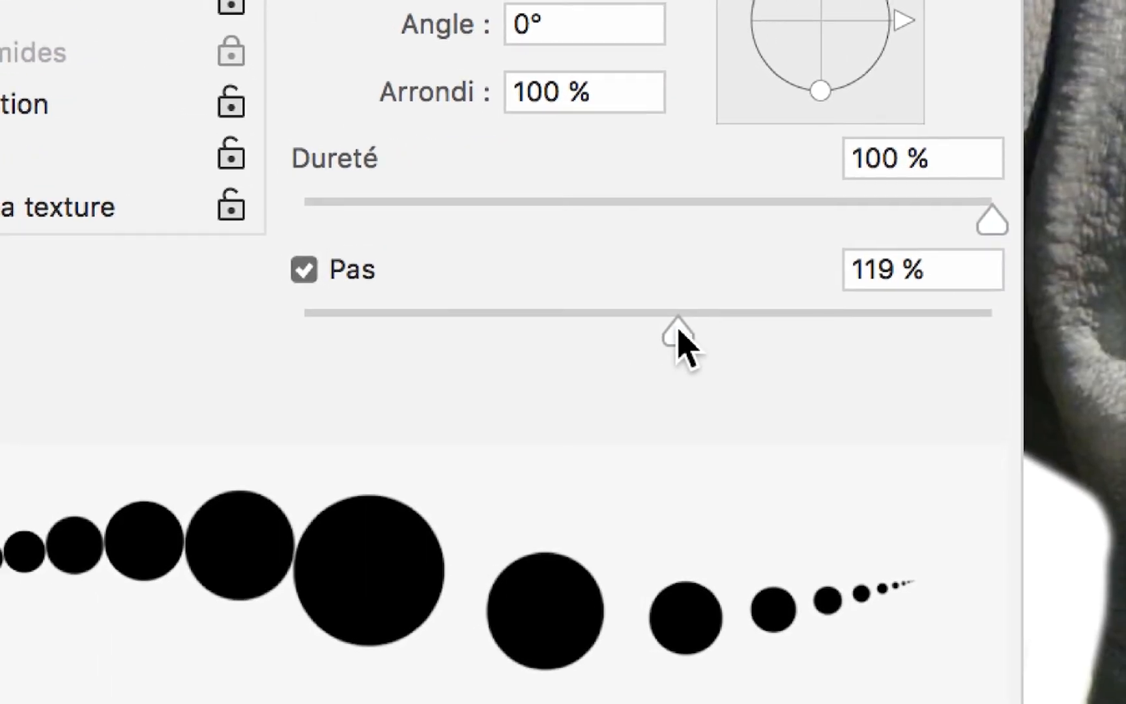
drag(862, 316, 757, 314)
drag(654, 323, 574, 325)
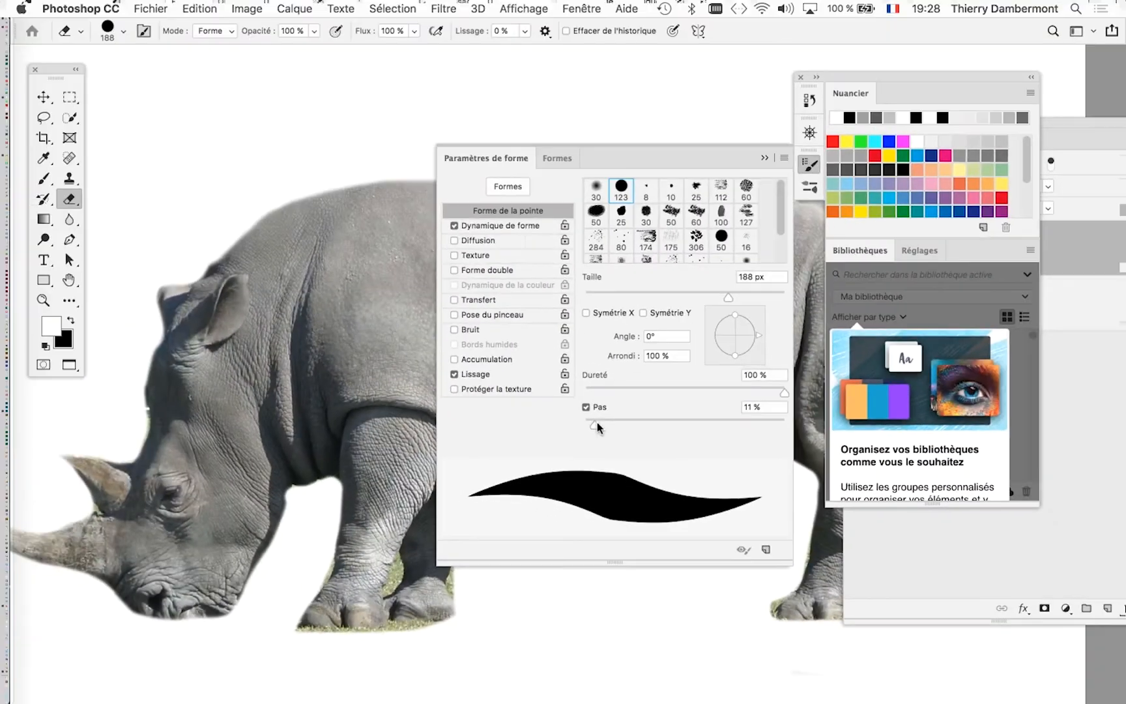
Collapse the brush settings and erase the white paint along the top of the rhino's back.
click(762, 161)
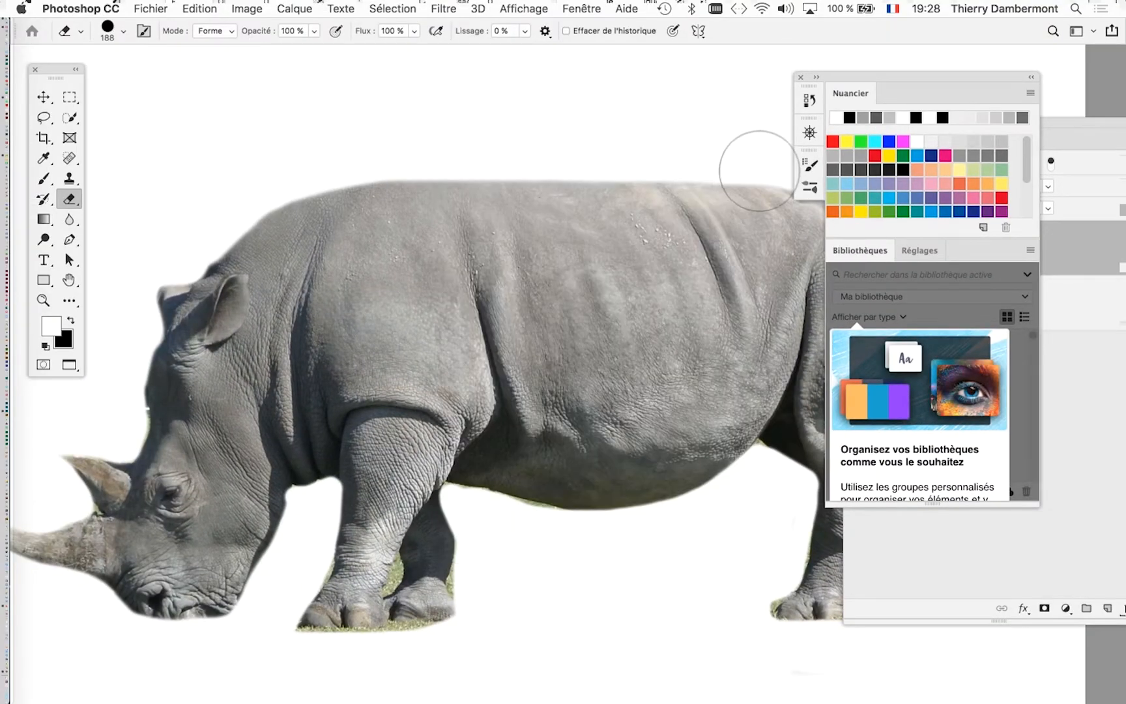
drag(352, 180, 749, 182)
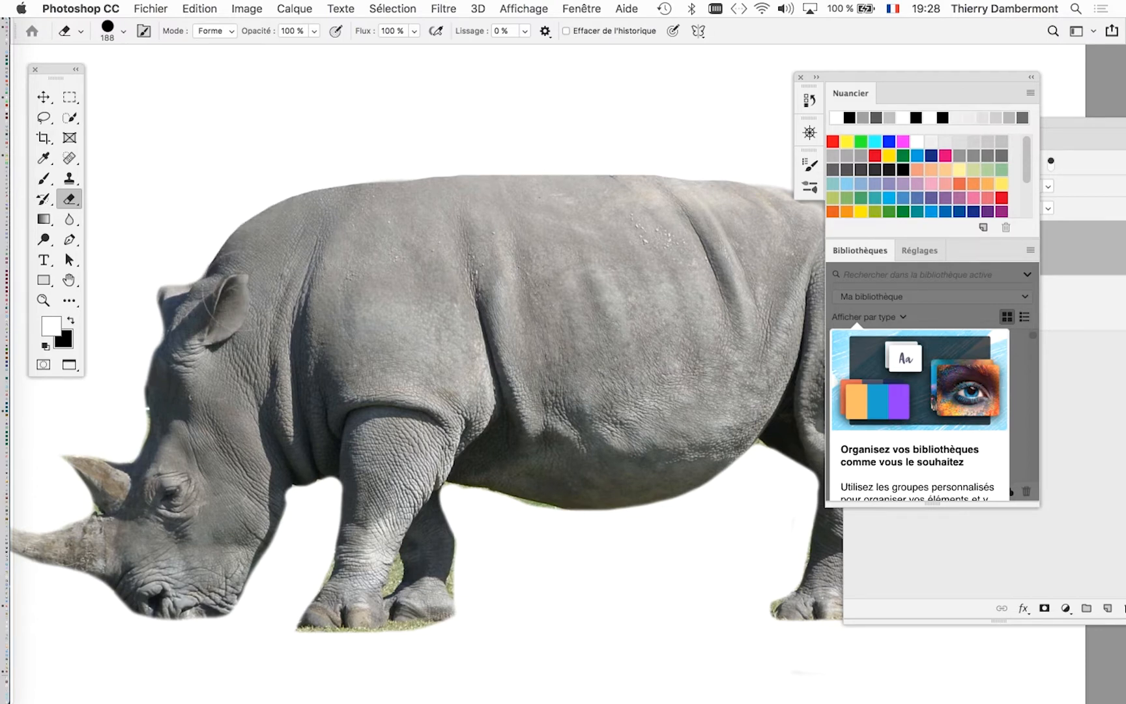
mouse_move(394, 221)
mouse_down()
mouse_move(585, 212)
mouse_move(722, 228)
mouse_up()
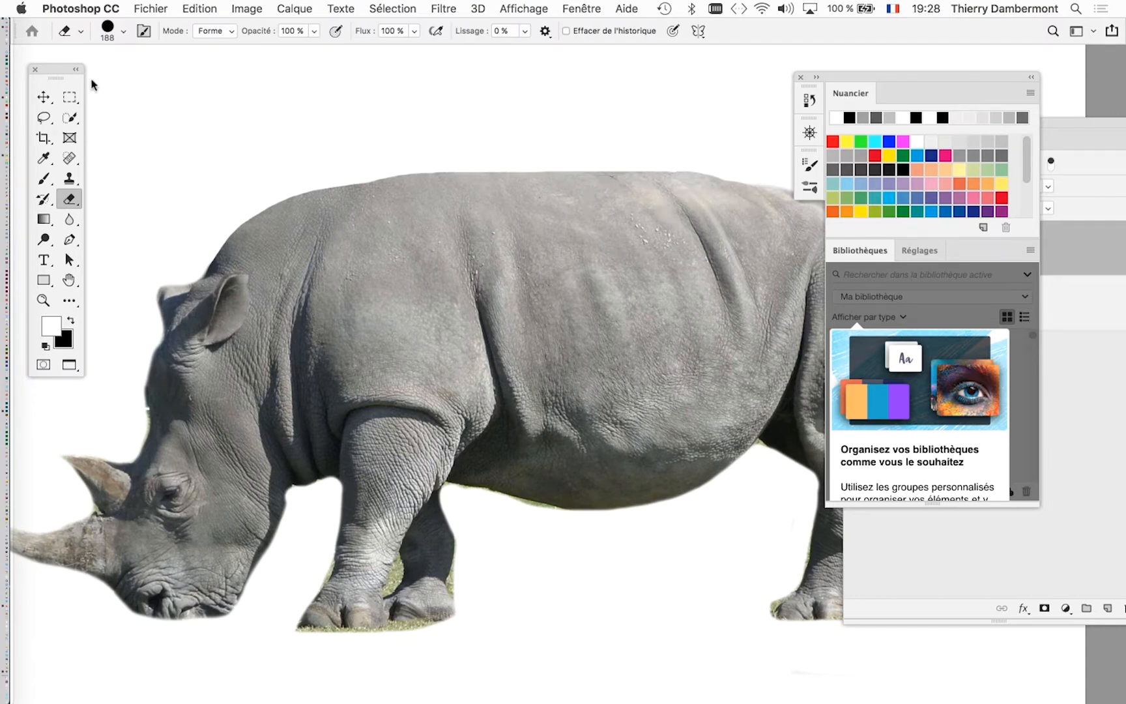
Save the smart object contents and close them to update the stencil document.
click(144, 7)
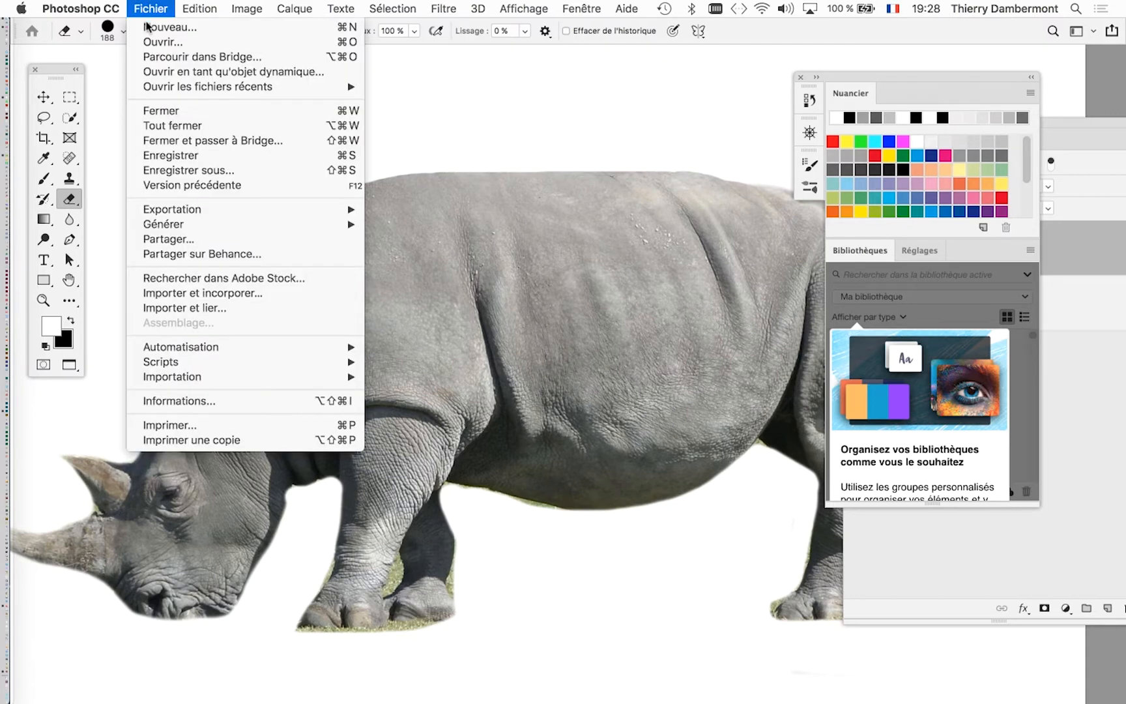
click(194, 156)
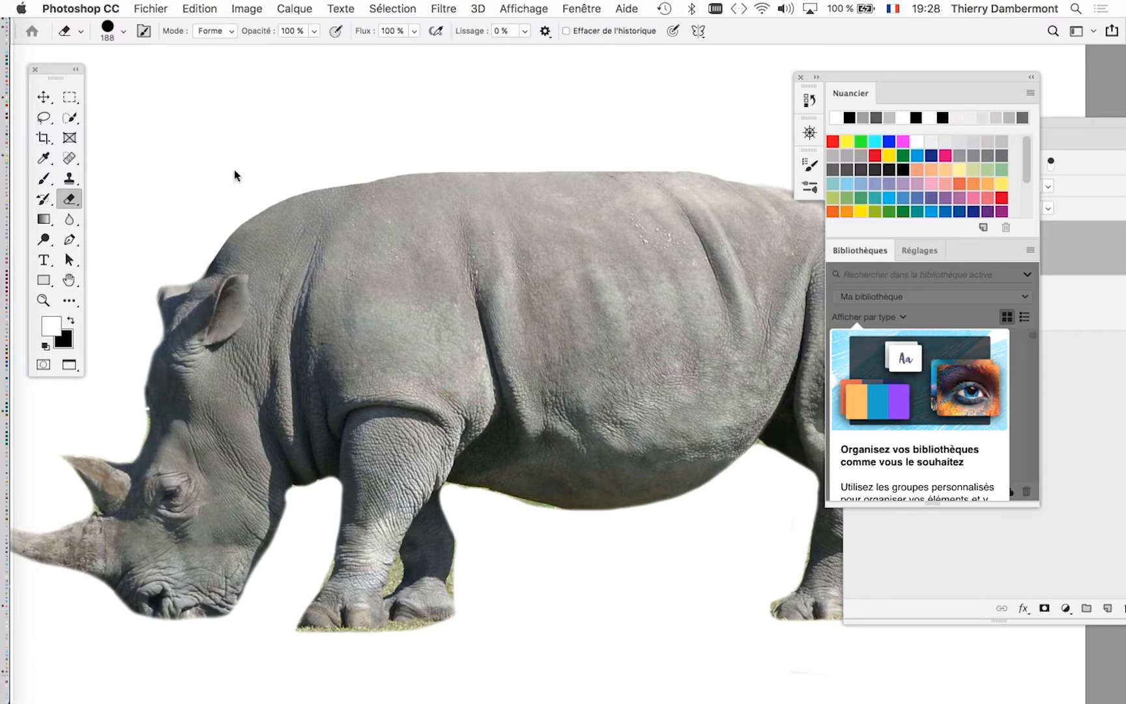
click(158, 7)
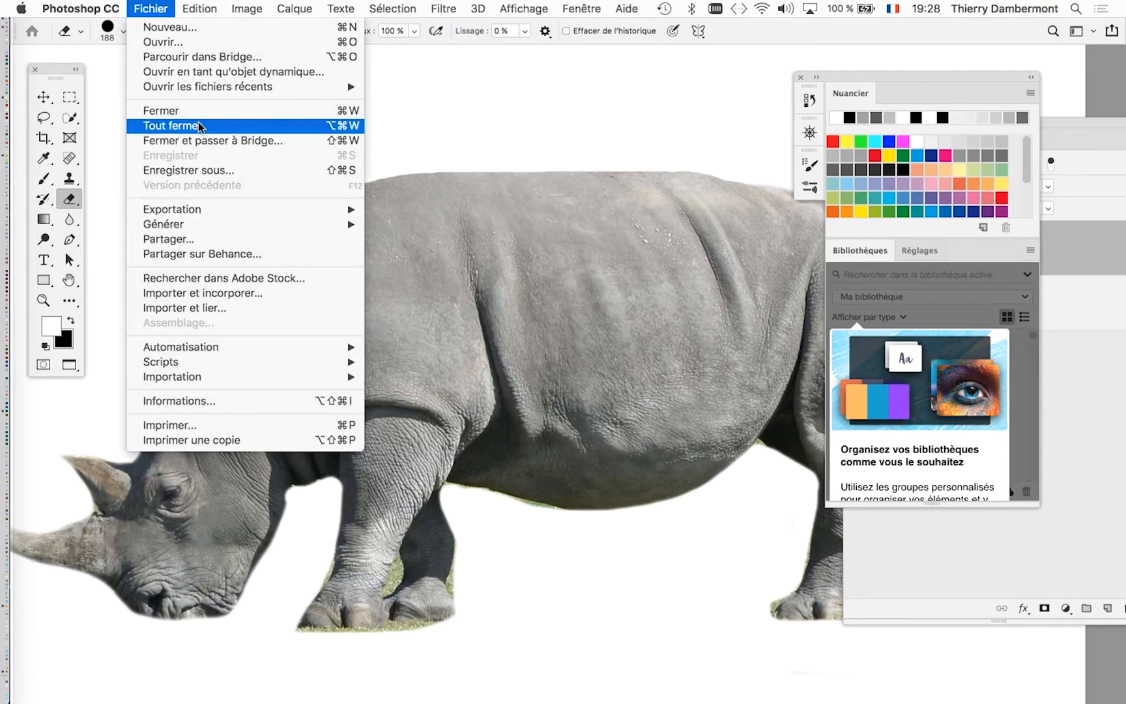
click(198, 115)
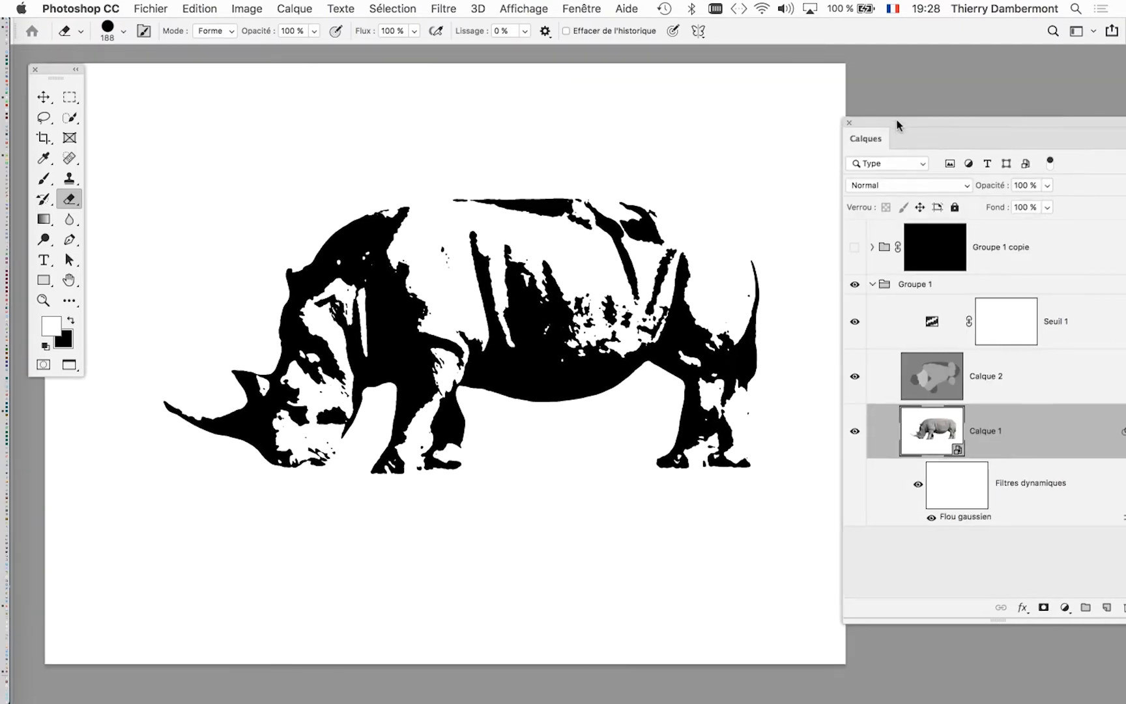
Review Calque 1, Calque 2 and the Seuil 1 adjustment beside the image, and collapse Groupe 1.
drag(901, 127, 831, 90)
drag(620, 177, 581, 138)
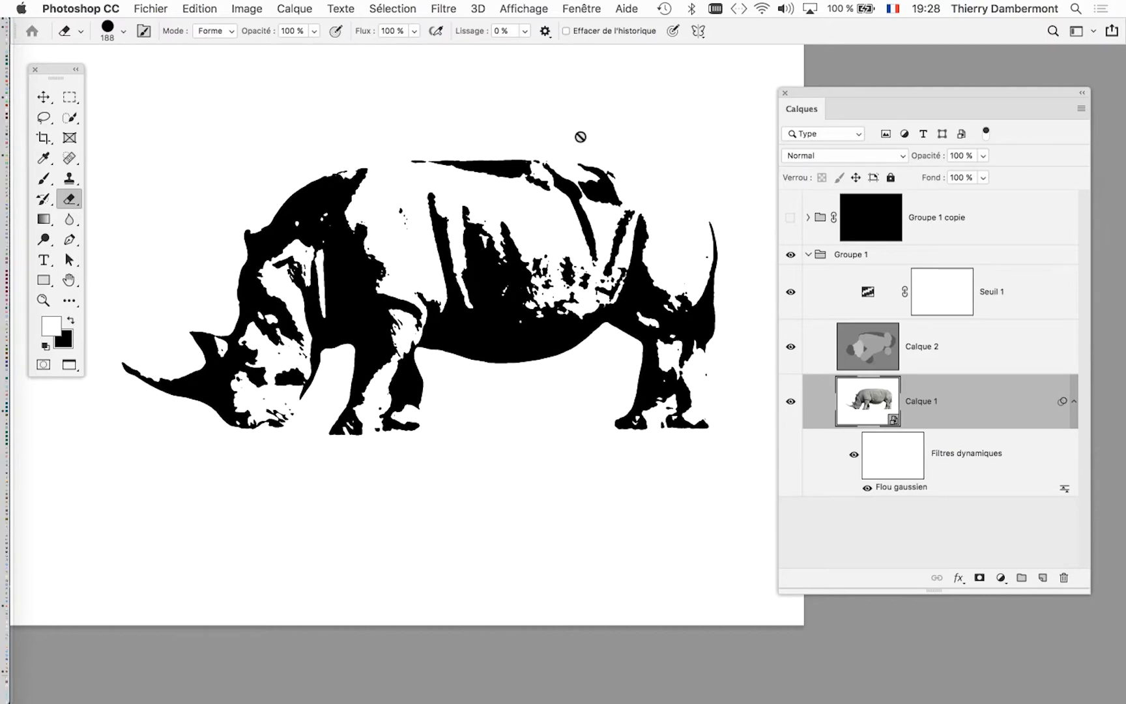
drag(869, 416, 871, 419)
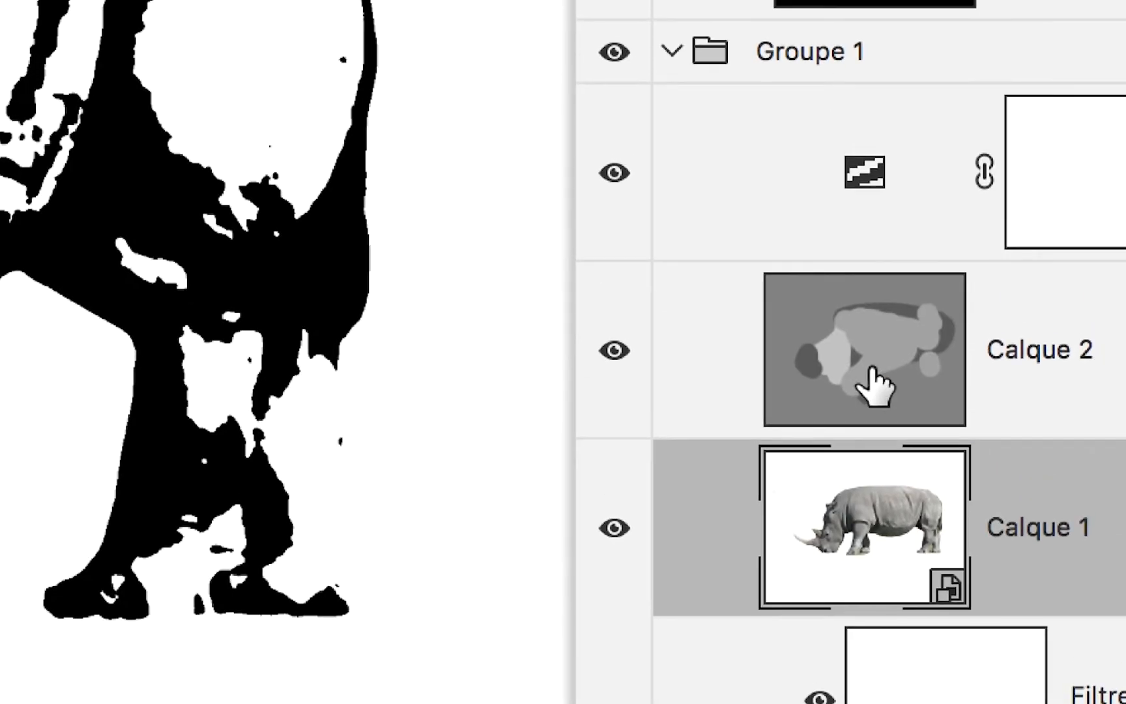
click(908, 215)
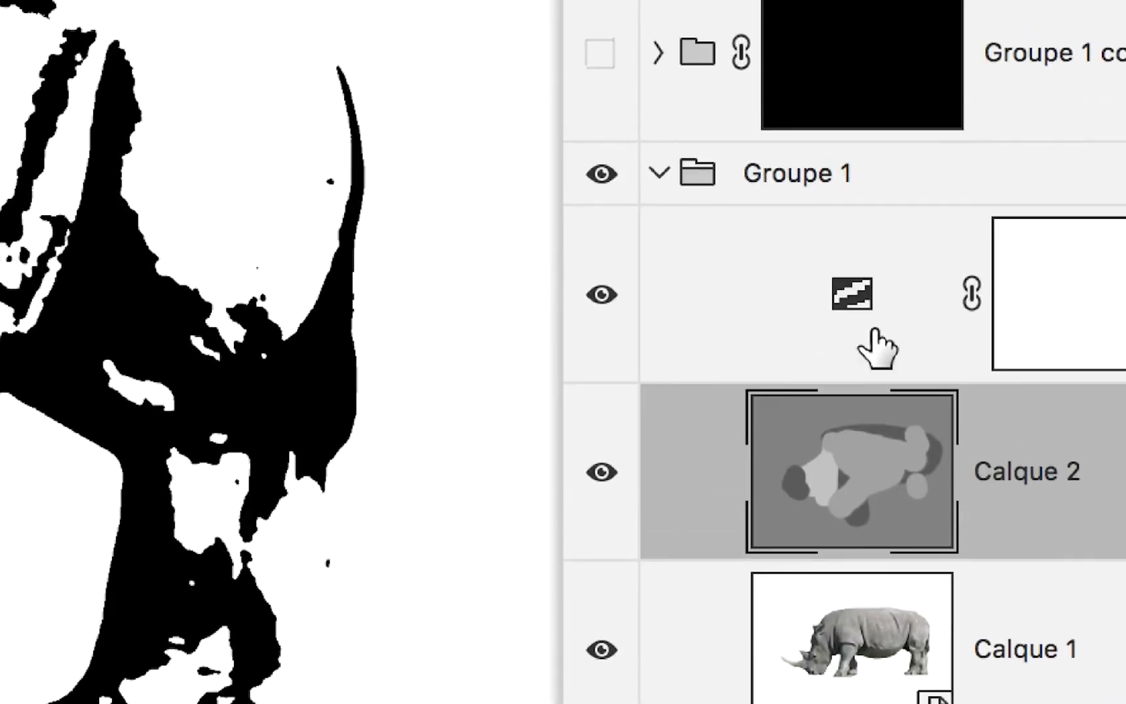
click(878, 349)
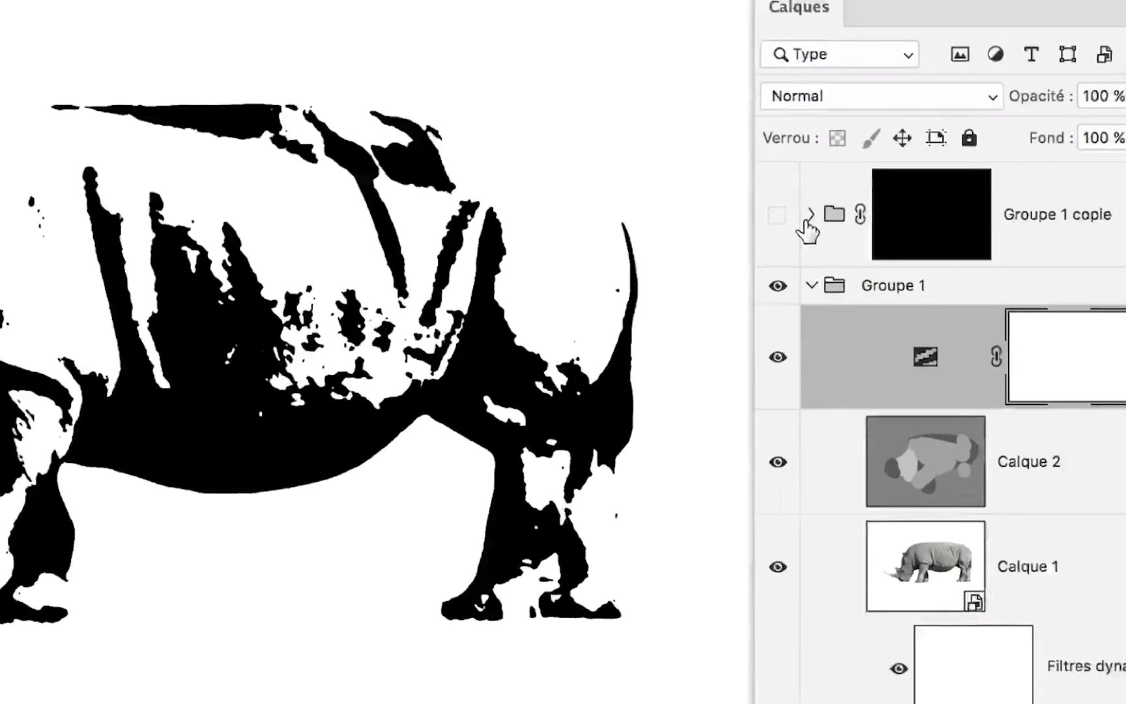
click(808, 254)
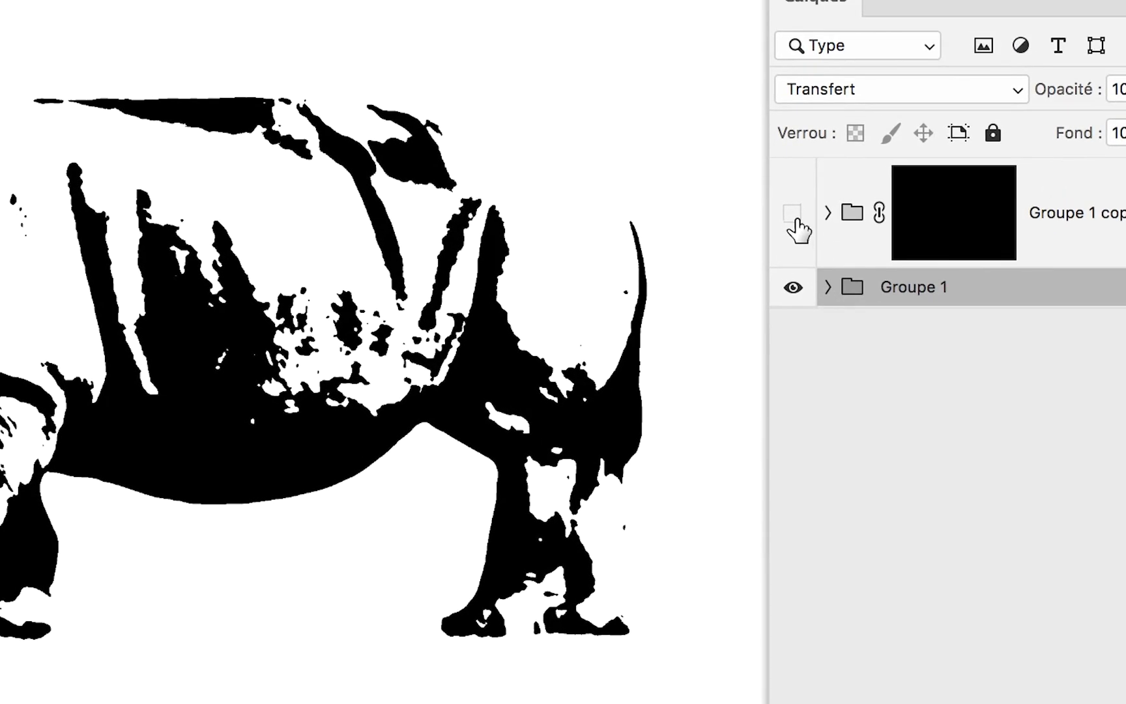
Show Groupe 1 copie, disable its layer mask and expand the group.
click(772, 172)
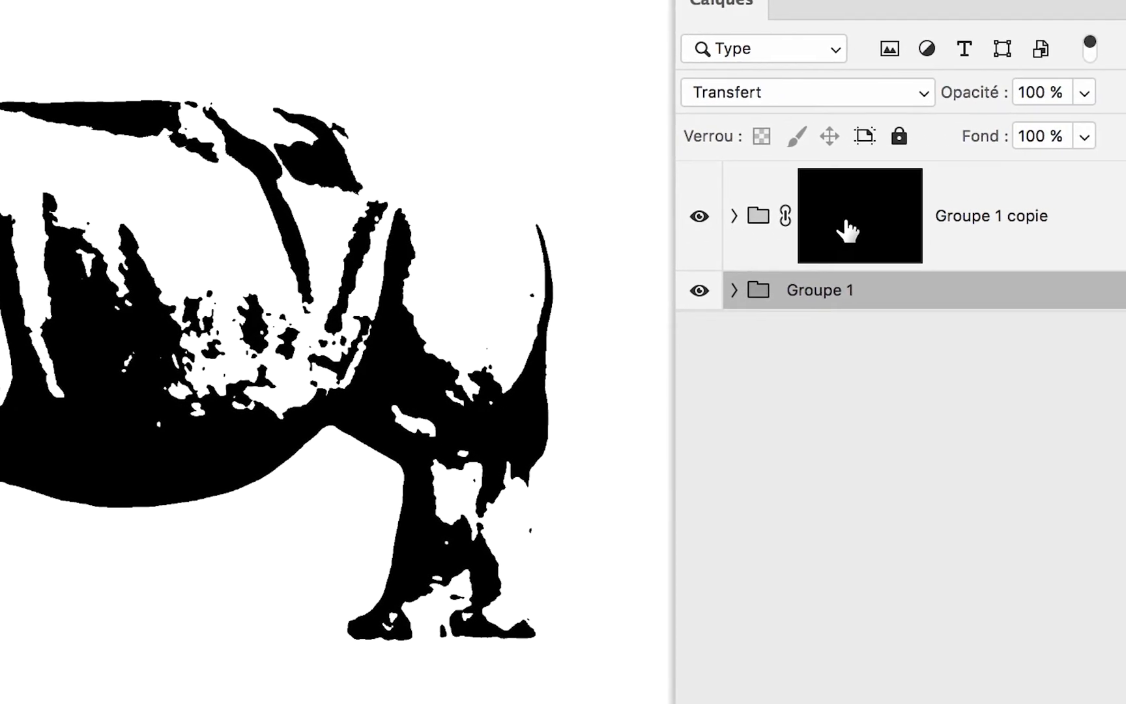
shift+click(847, 230)
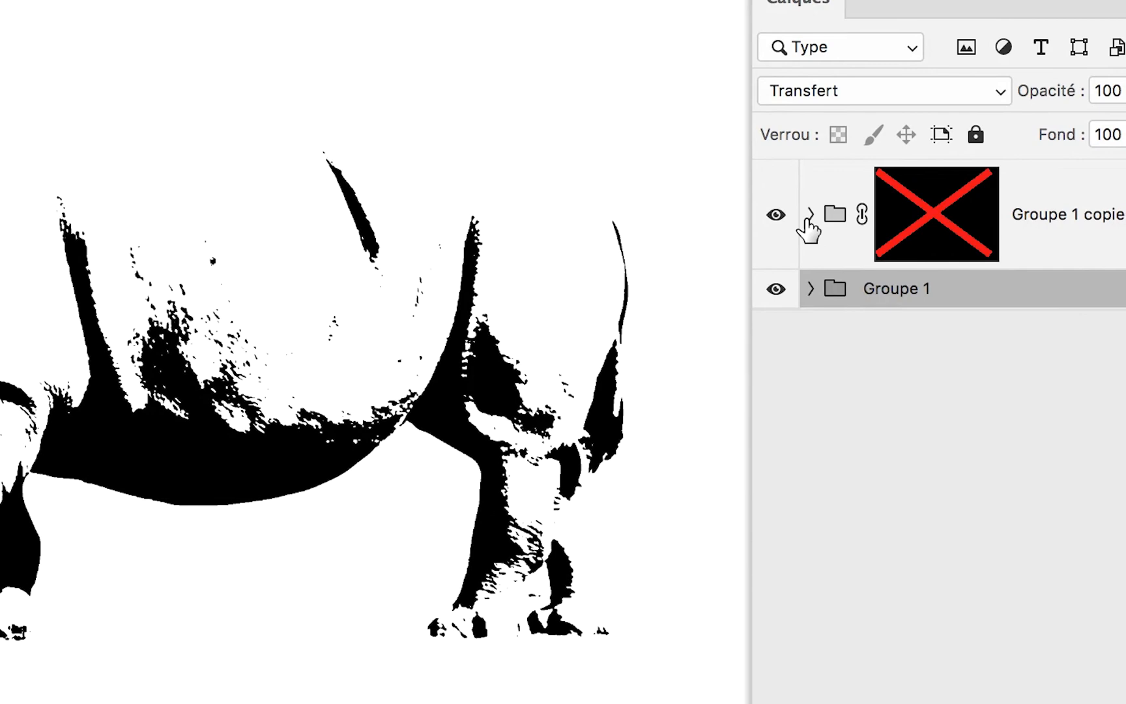
click(810, 215)
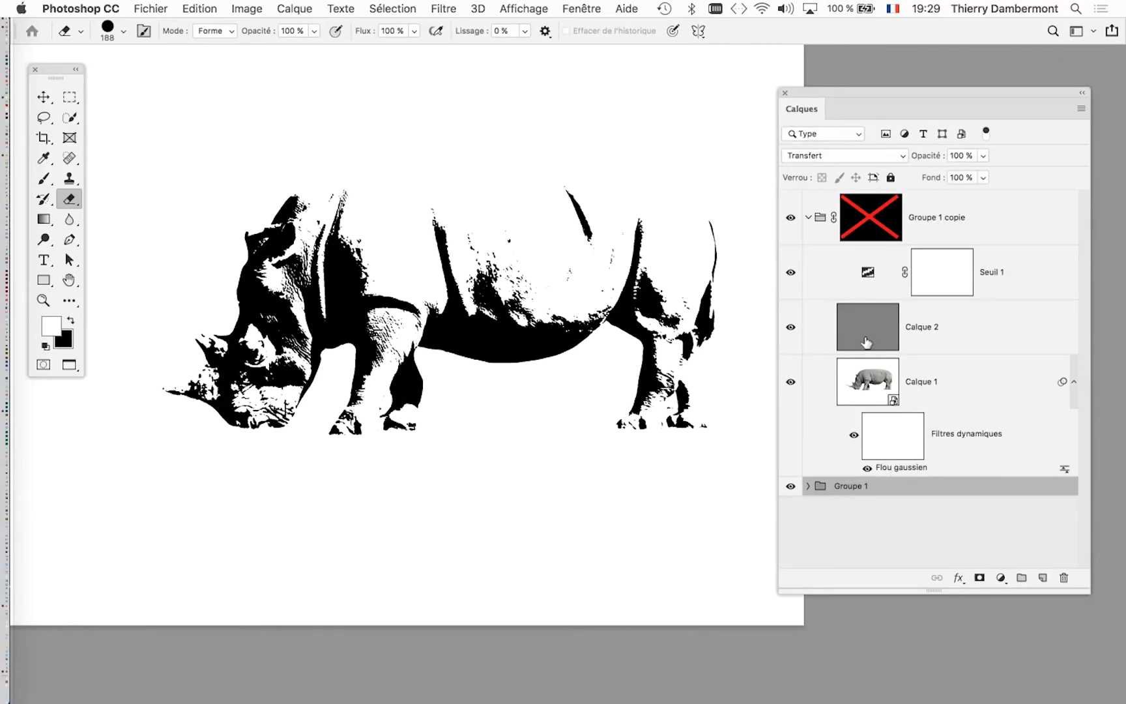
Examine the Seuil 1 threshold settings and the layers inside Groupe 1 copie, and collapse the group.
double_click(867, 273)
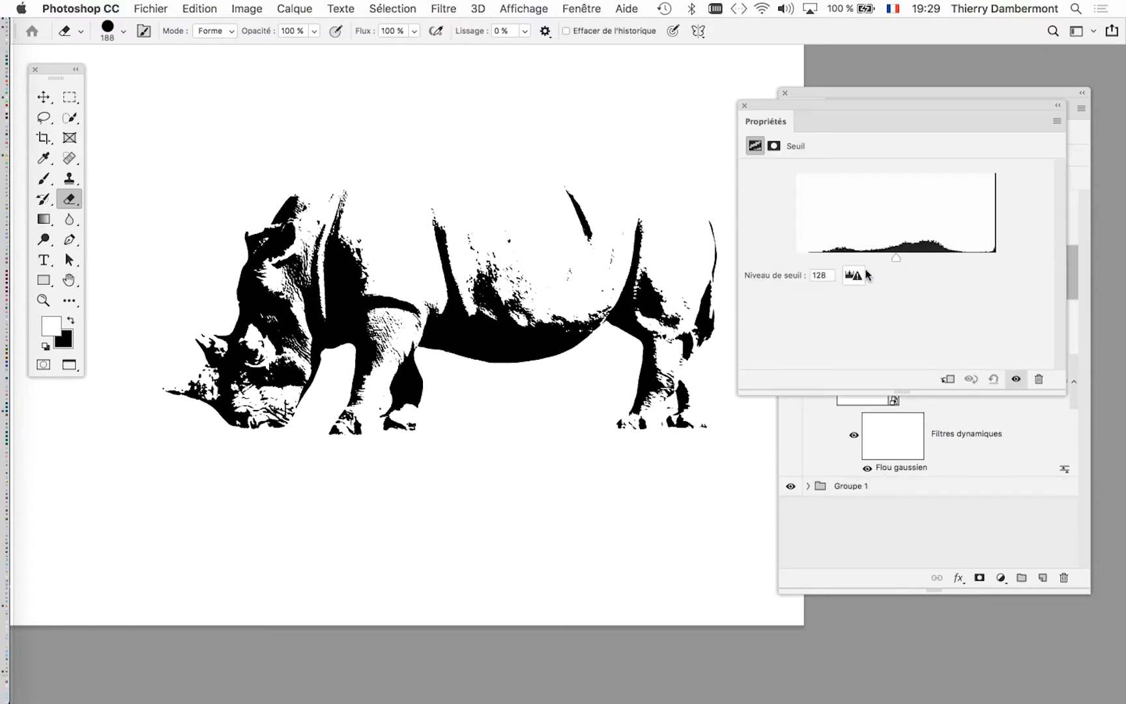
scroll(209, 360, up, 2)
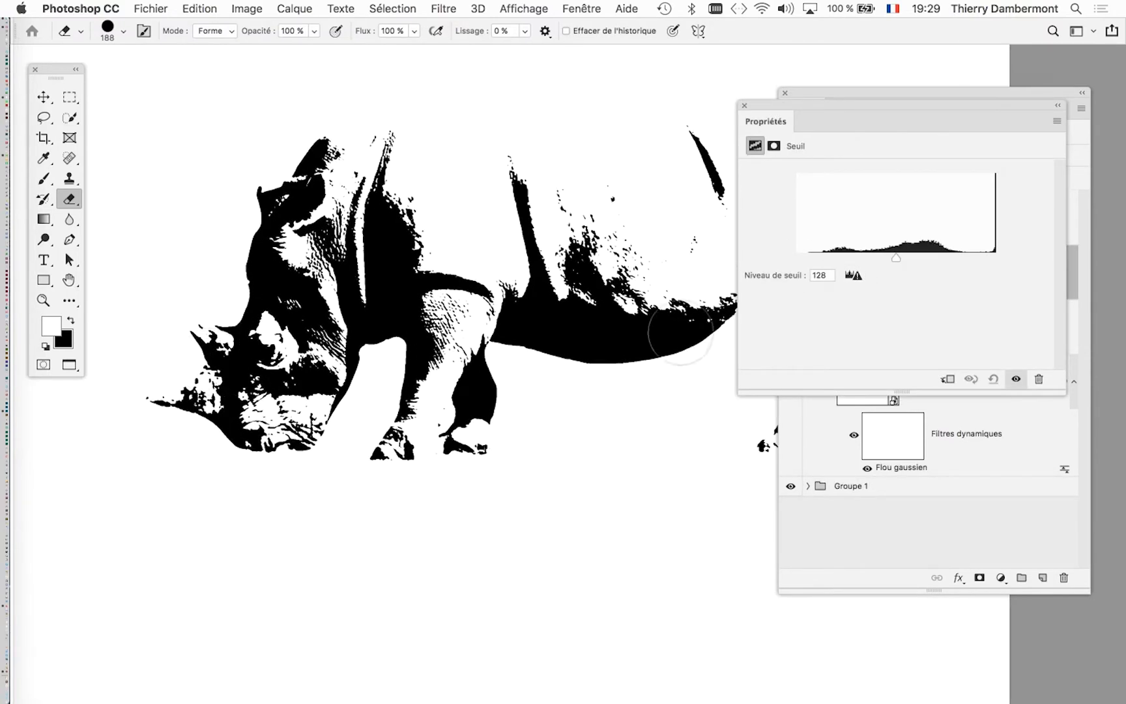
click(744, 105)
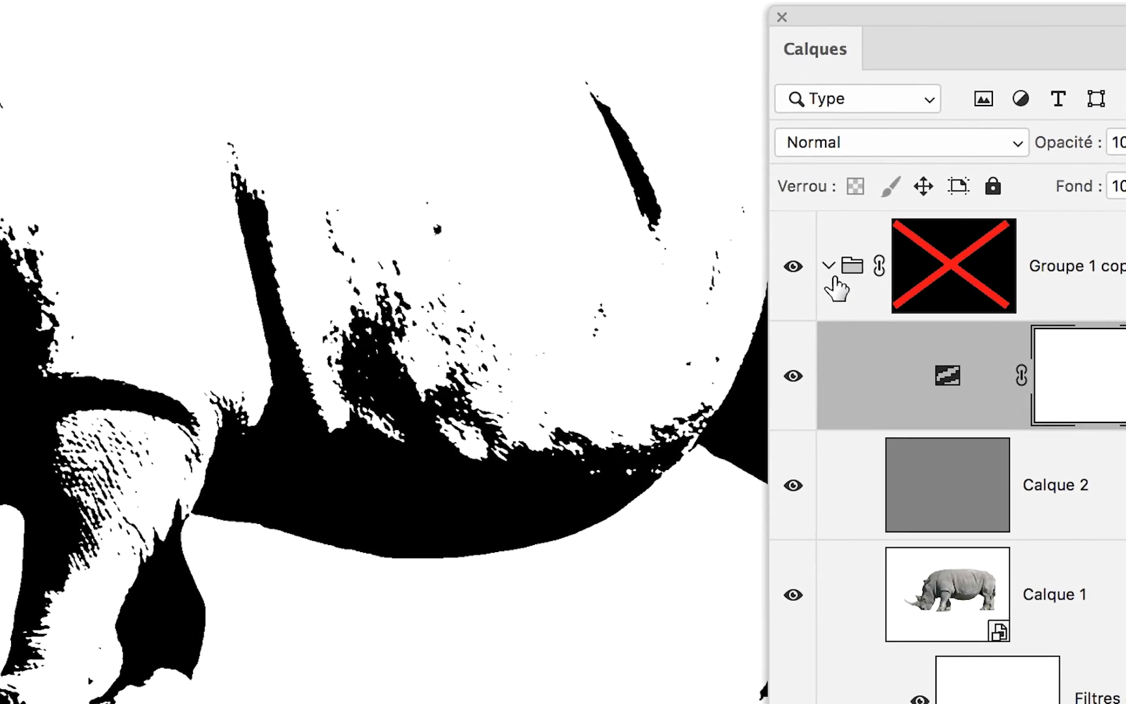
click(807, 217)
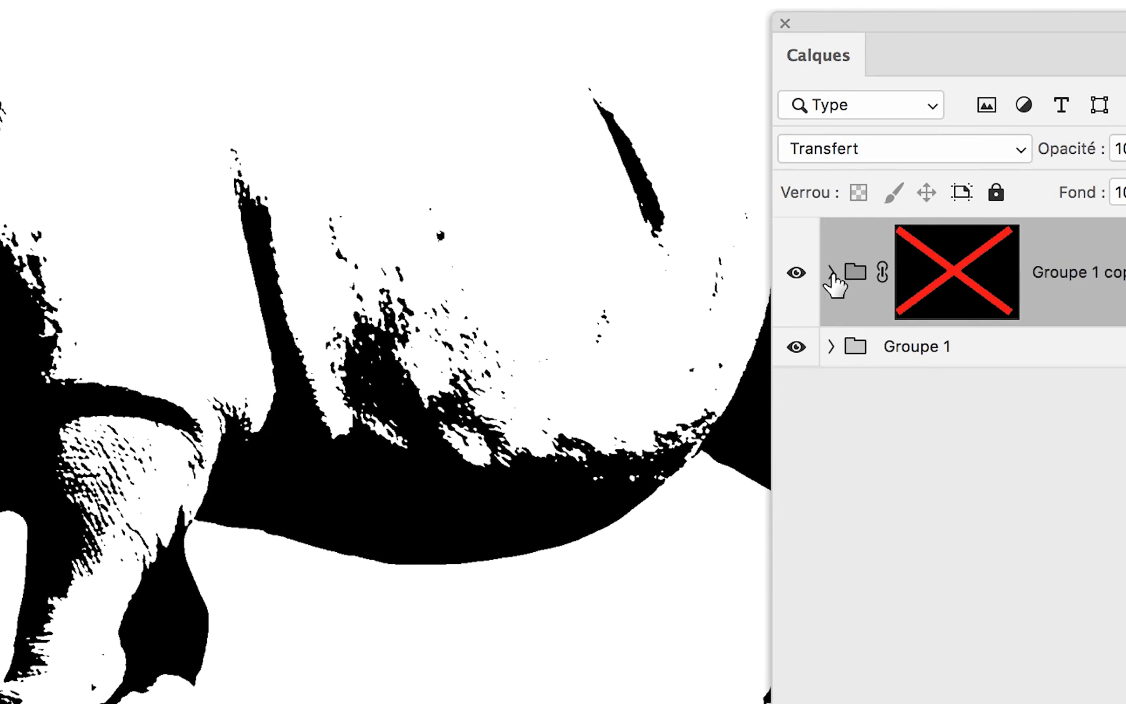
click(831, 272)
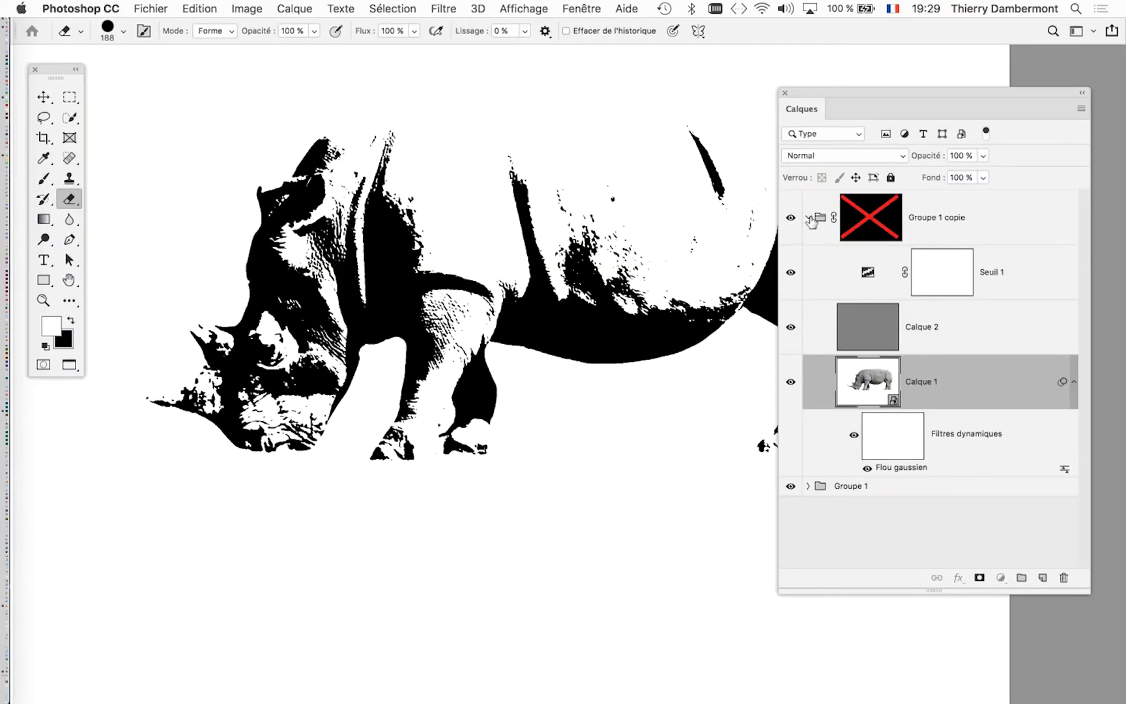
click(806, 217)
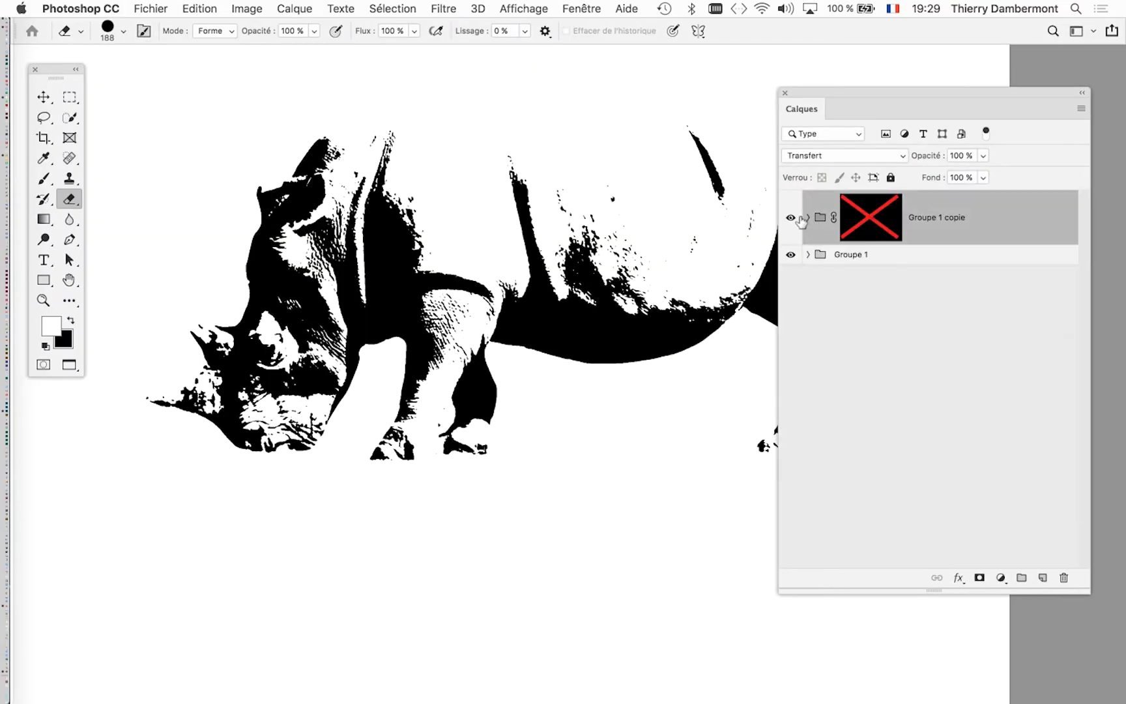
Hide Groupe 1 copie, review Calque 1 inside Groupe 1, and collapse Groupe 1.
click(790, 217)
drag(824, 112, 778, 86)
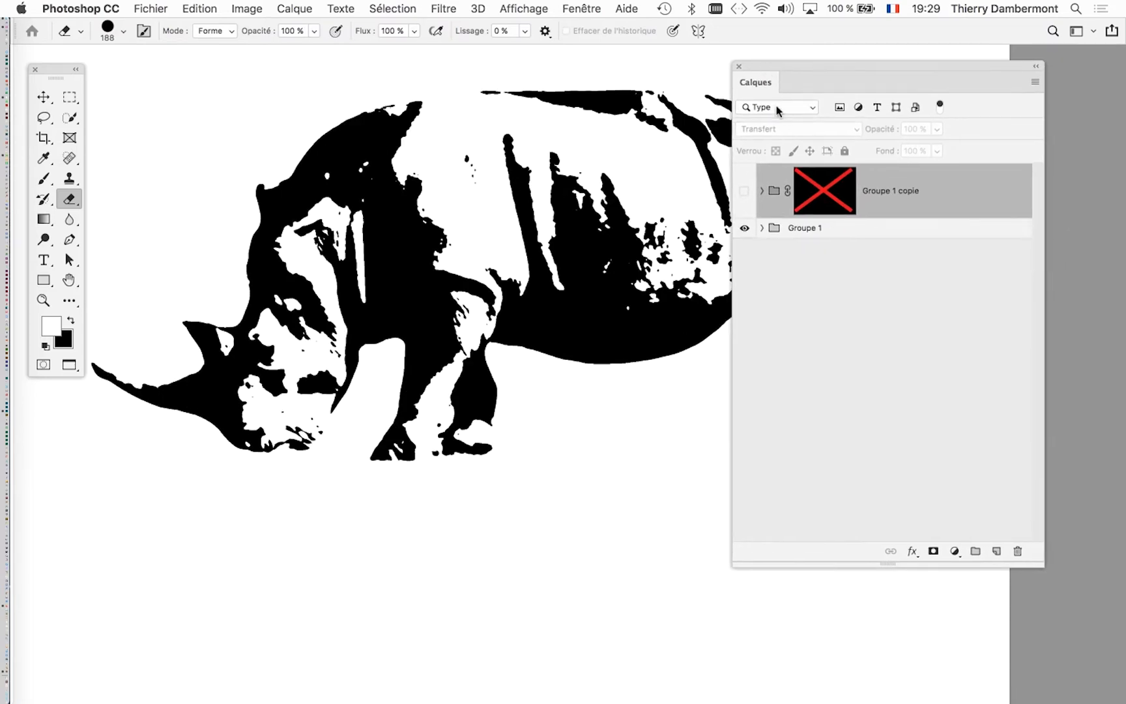
click(761, 228)
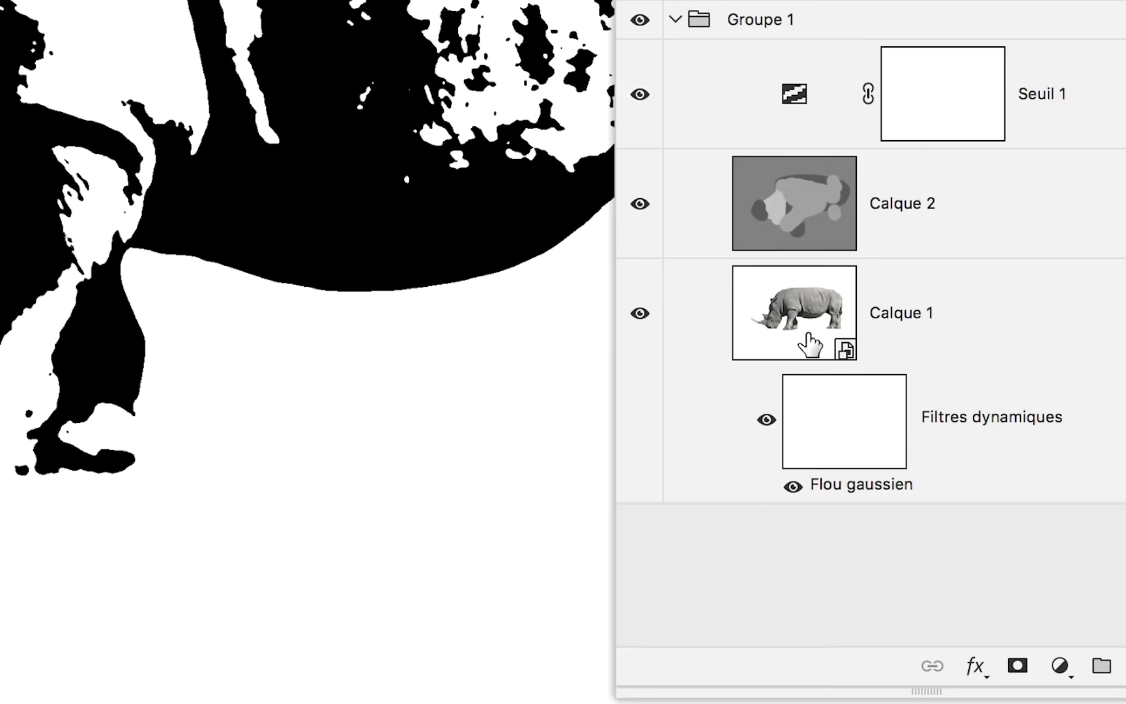
click(773, 391)
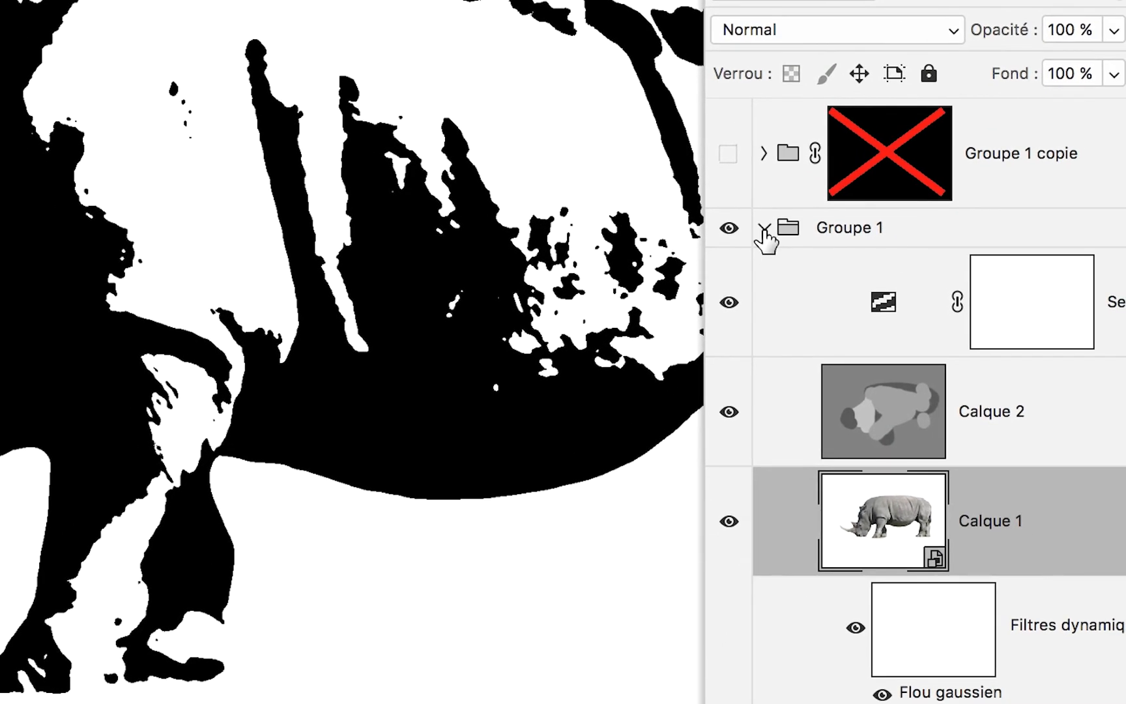
click(763, 228)
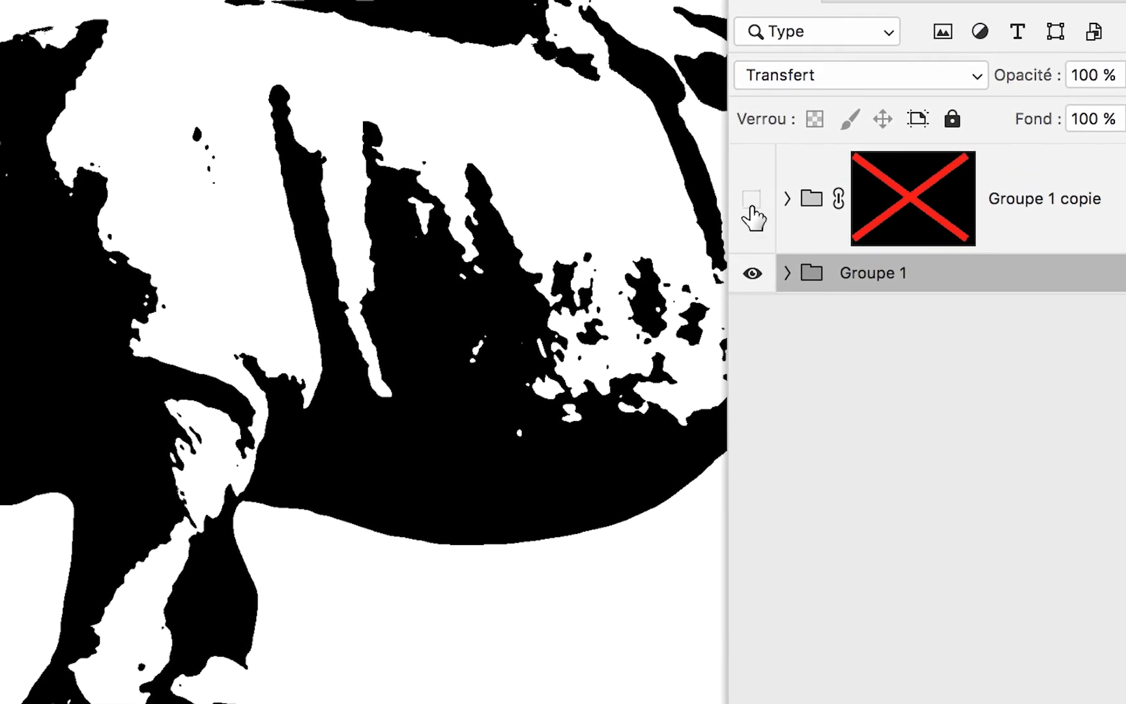
Show Groupe 1 copie again and review its Calque 1 smart object, leaving the group expanded.
click(727, 154)
click(762, 200)
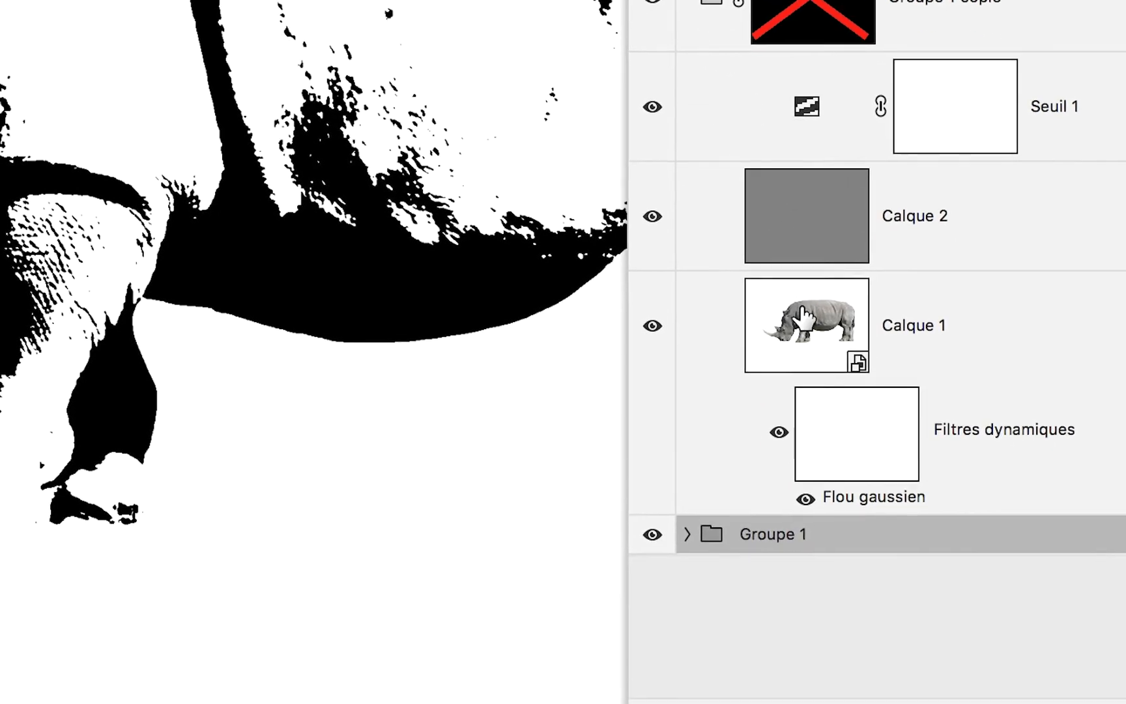
click(882, 526)
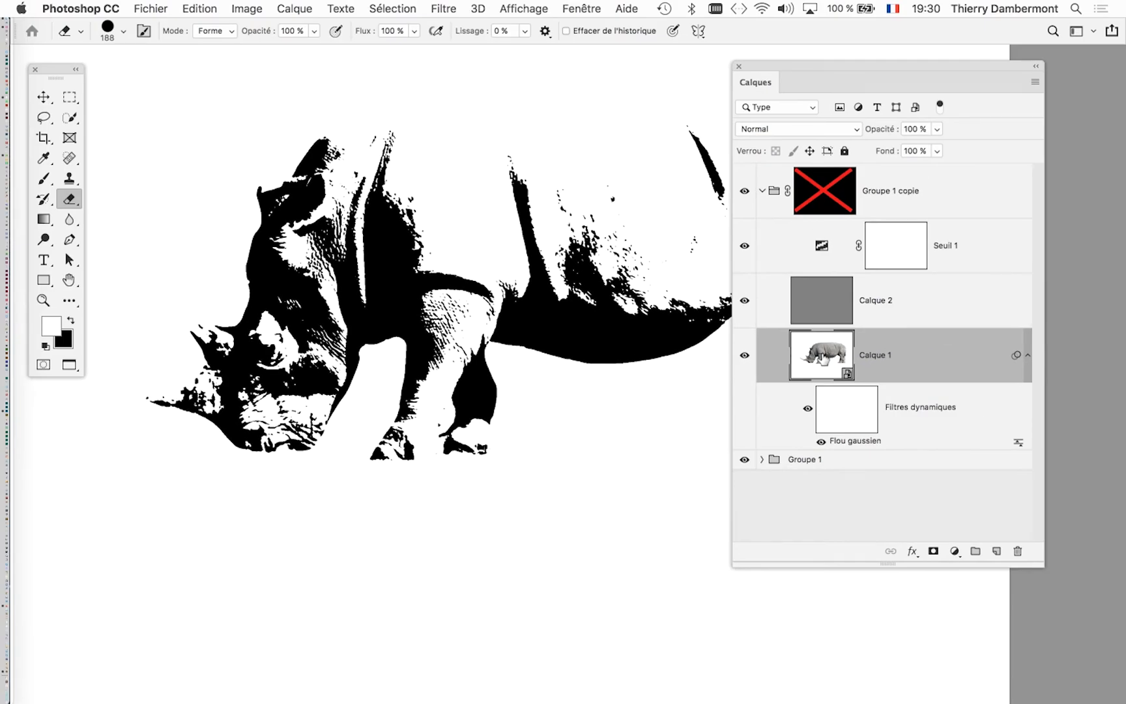
click(761, 192)
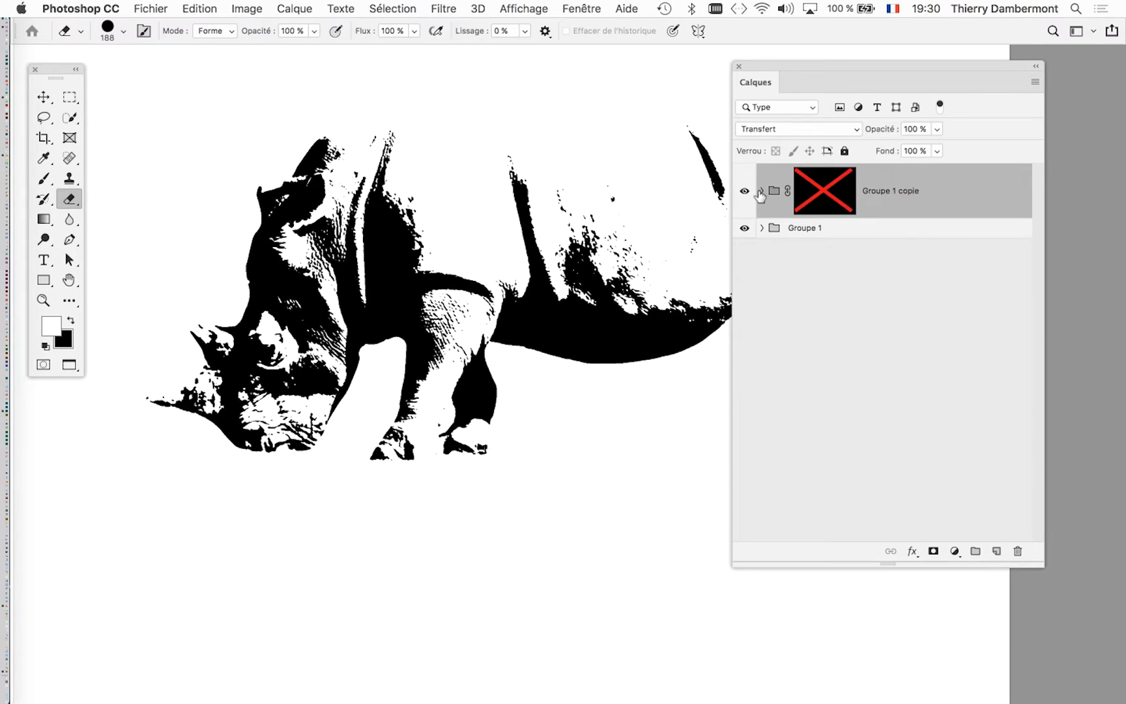
click(761, 192)
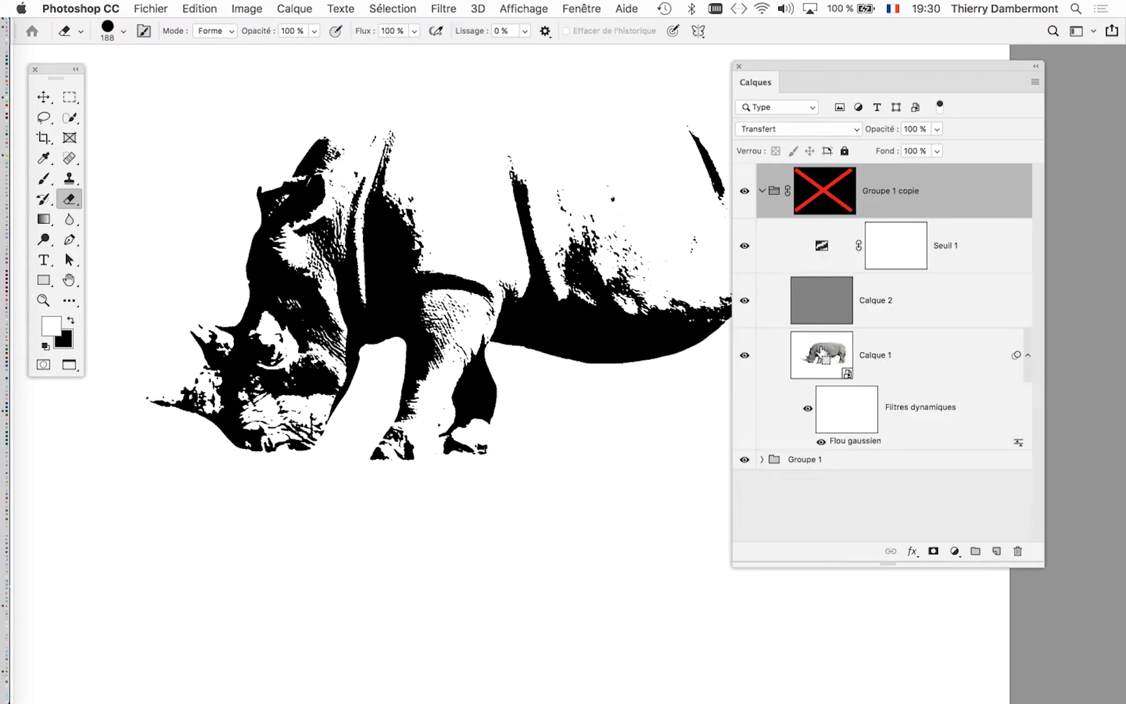
Select Calque 2 in Groupe 1 copie, activate the Brush tool and display the colour picker panel.
drag(823, 353, 823, 313)
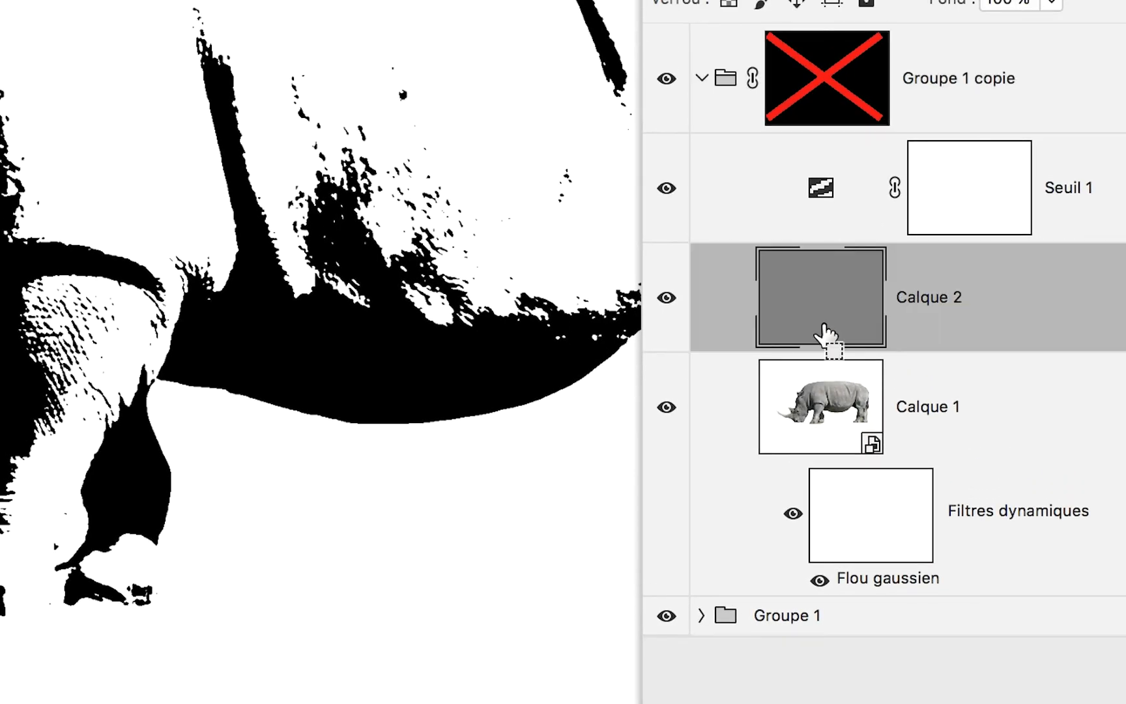
scroll(335, 364, up, 1)
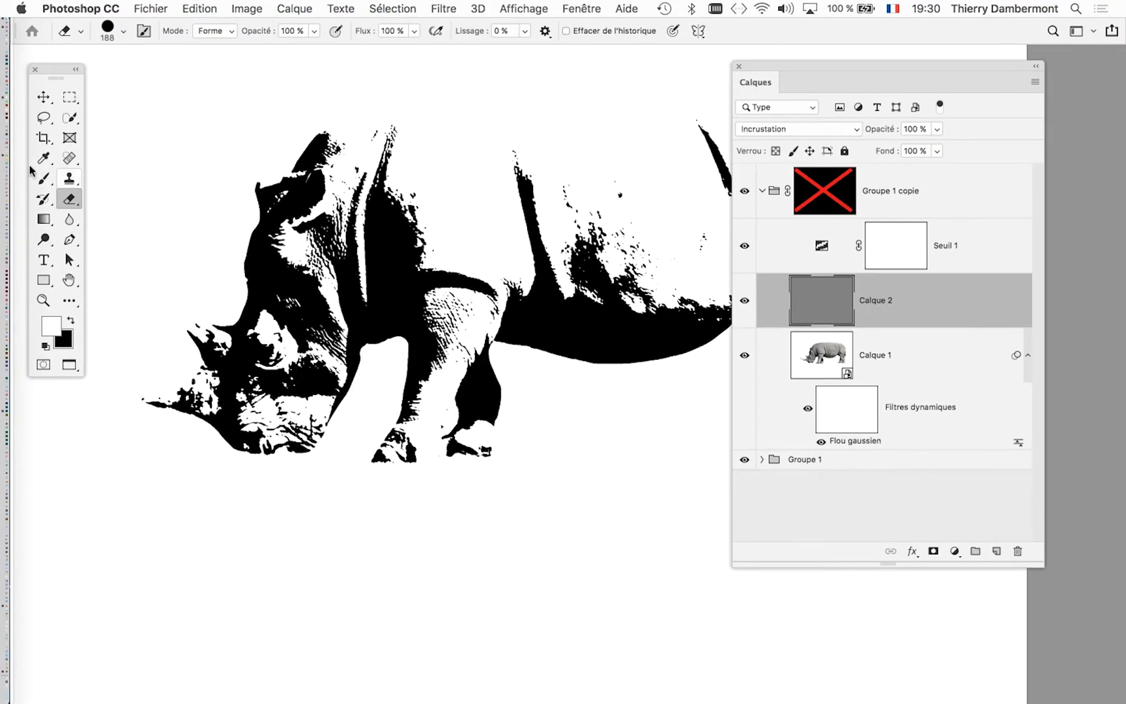
click(41, 183)
click(78, 181)
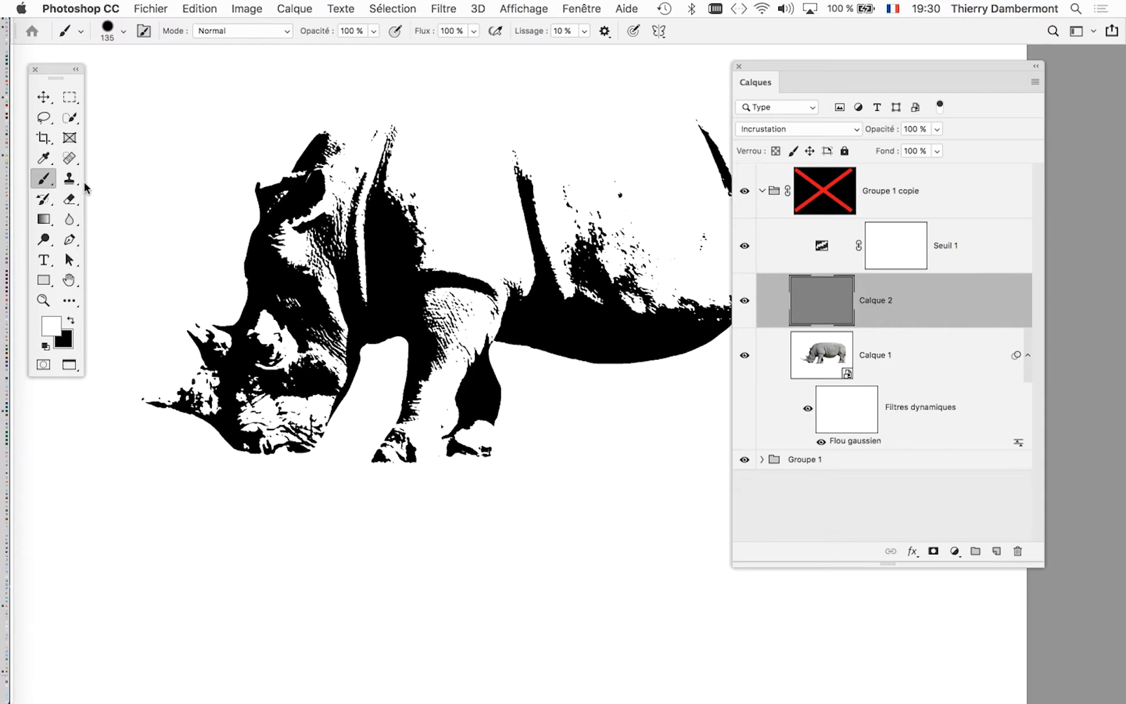
click(600, 8)
click(651, 227)
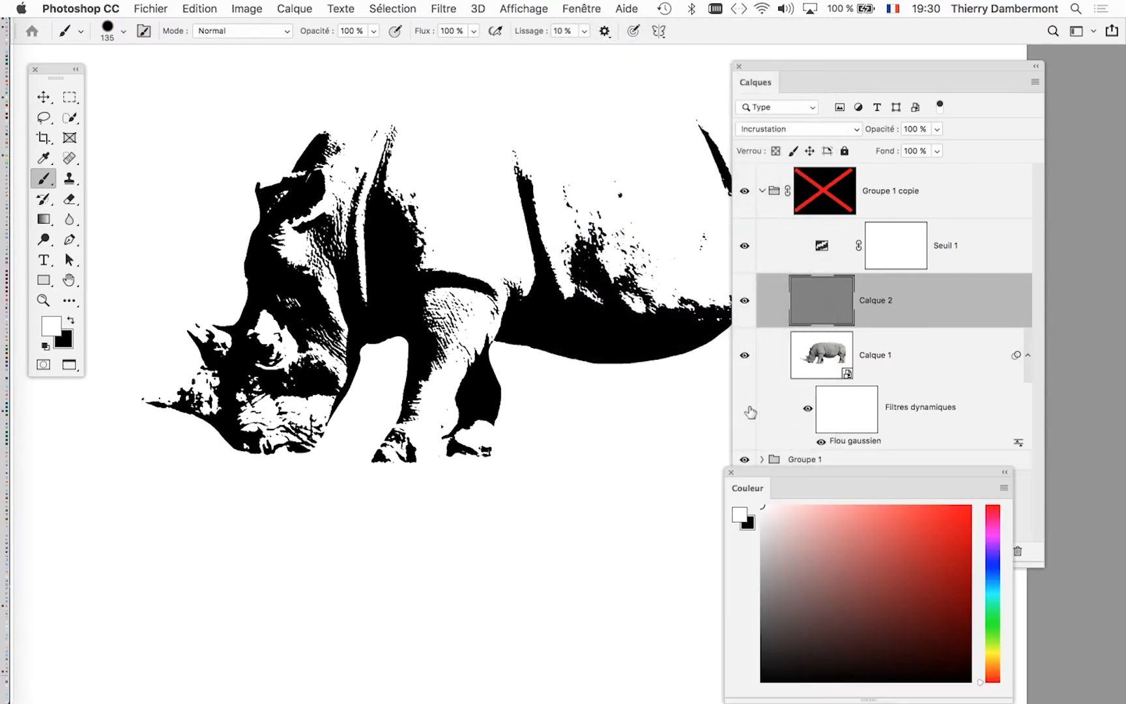
Pick a light grey and paint over the rhino's face and cheek on Calque 2.
drag(780, 469, 566, 99)
drag(555, 276, 531, 234)
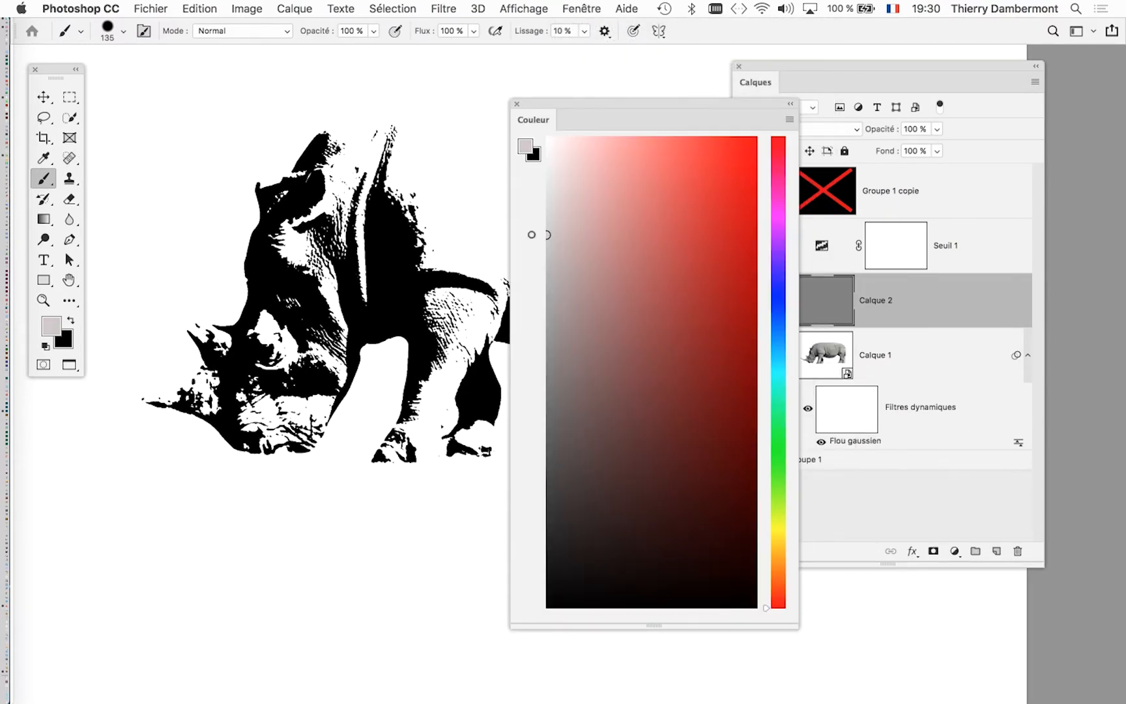
mouse_move(261, 319)
mouse_down()
mouse_move(230, 383)
mouse_move(196, 377)
mouse_move(160, 391)
mouse_move(274, 394)
mouse_move(252, 398)
mouse_move(316, 340)
mouse_move(310, 373)
mouse_move(372, 381)
mouse_up()
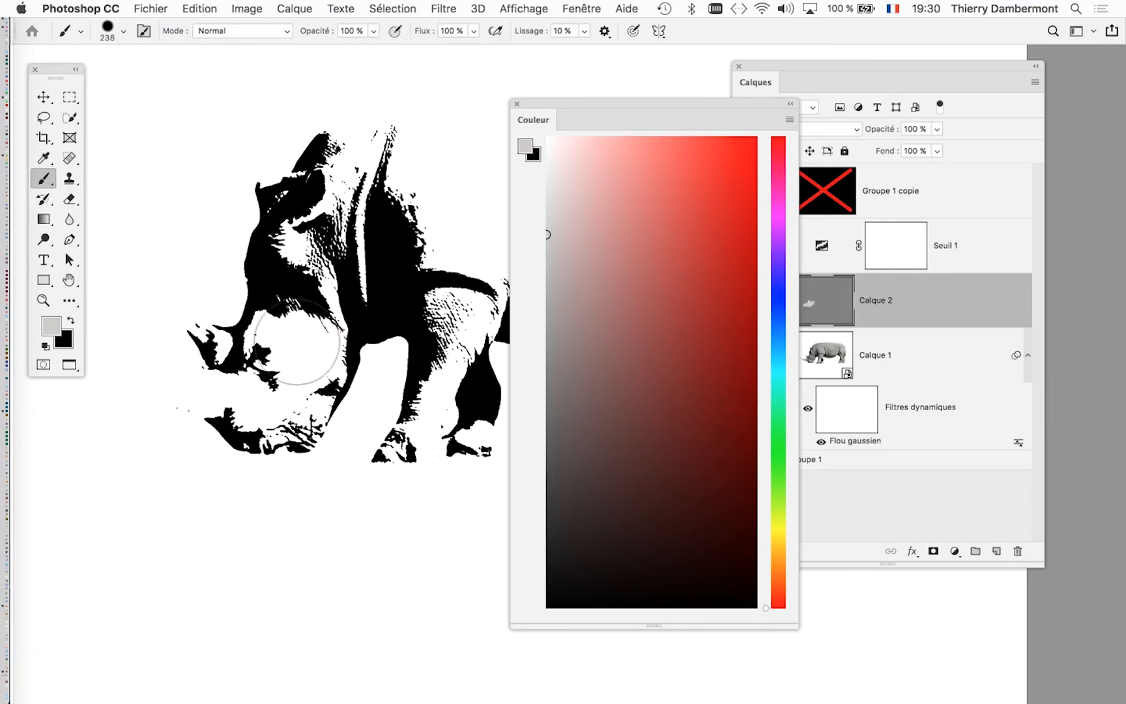
mouse_move(296, 343)
mouse_down()
mouse_move(301, 284)
mouse_move(323, 227)
mouse_move(375, 264)
mouse_up()
Paint dark grey over the horns, lighter grey over the neck, and dark grey around the lower jaw on Calque 2.
drag(558, 264, 545, 441)
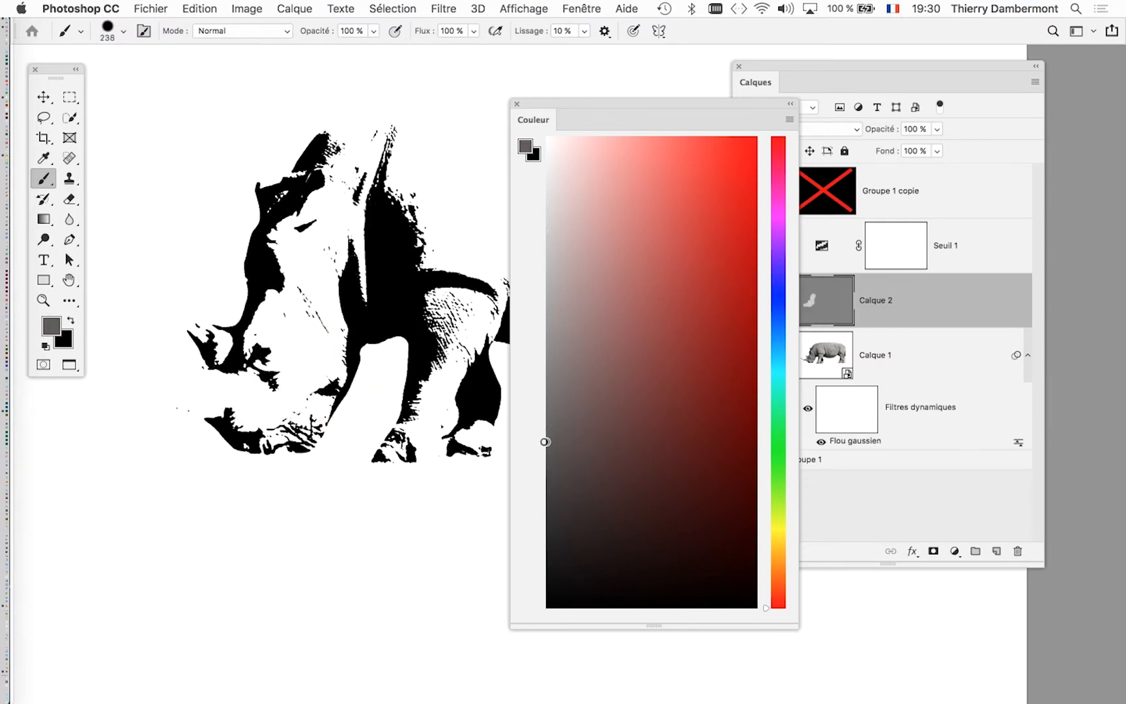
mouse_move(196, 414)
mouse_down()
mouse_move(182, 390)
mouse_move(162, 390)
mouse_move(196, 341)
mouse_move(193, 307)
mouse_up()
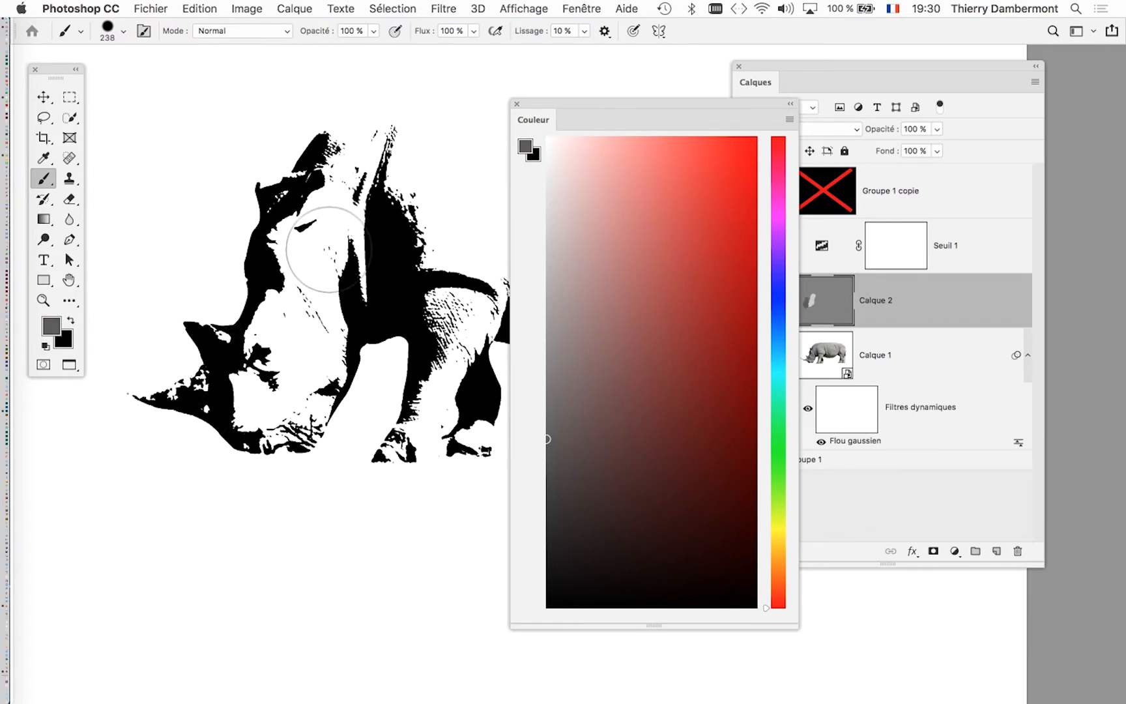
click(547, 273)
mouse_move(352, 196)
mouse_down()
mouse_move(345, 218)
mouse_move(287, 198)
mouse_move(310, 187)
mouse_move(301, 167)
mouse_move(333, 137)
mouse_move(402, 149)
mouse_move(393, 285)
mouse_move(343, 268)
mouse_move(370, 306)
mouse_up()
click(555, 482)
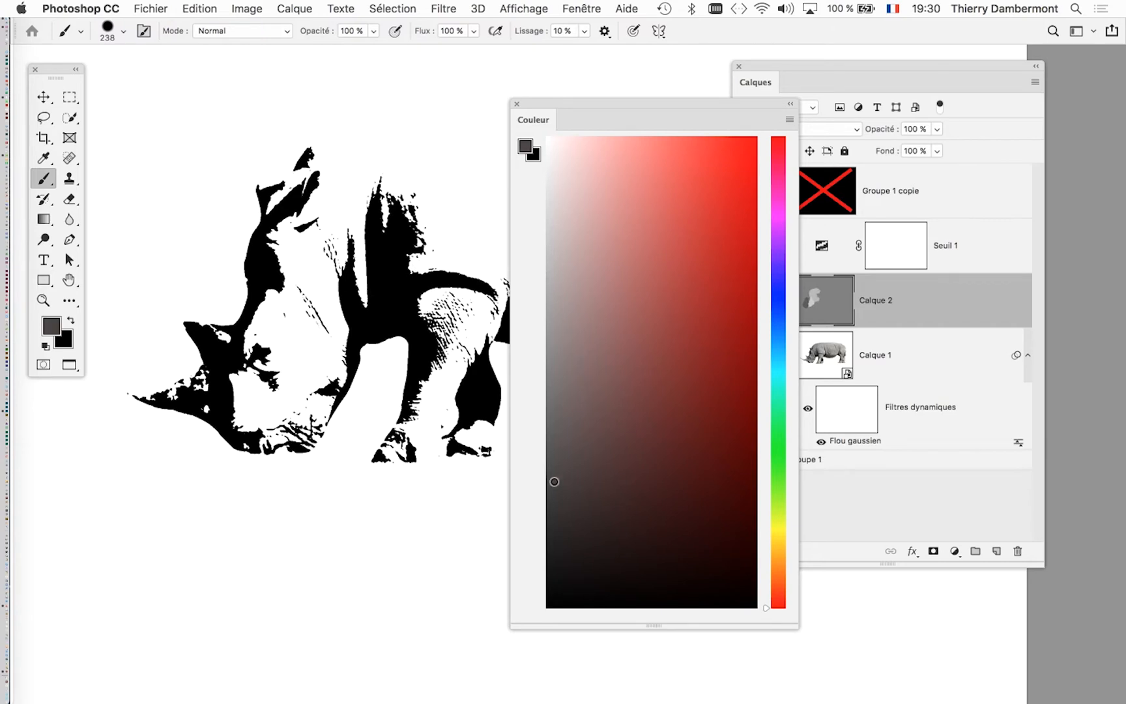
mouse_move(344, 465)
mouse_down()
mouse_move(256, 439)
mouse_move(340, 365)
mouse_move(352, 394)
mouse_move(376, 387)
mouse_move(362, 319)
mouse_up()
Paint a mid grey over the rhino's muzzle and cheek on Calque 2, and close the colour panel.
click(547, 485)
click(547, 351)
mouse_move(275, 340)
mouse_down()
mouse_move(254, 394)
mouse_move(280, 405)
mouse_up()
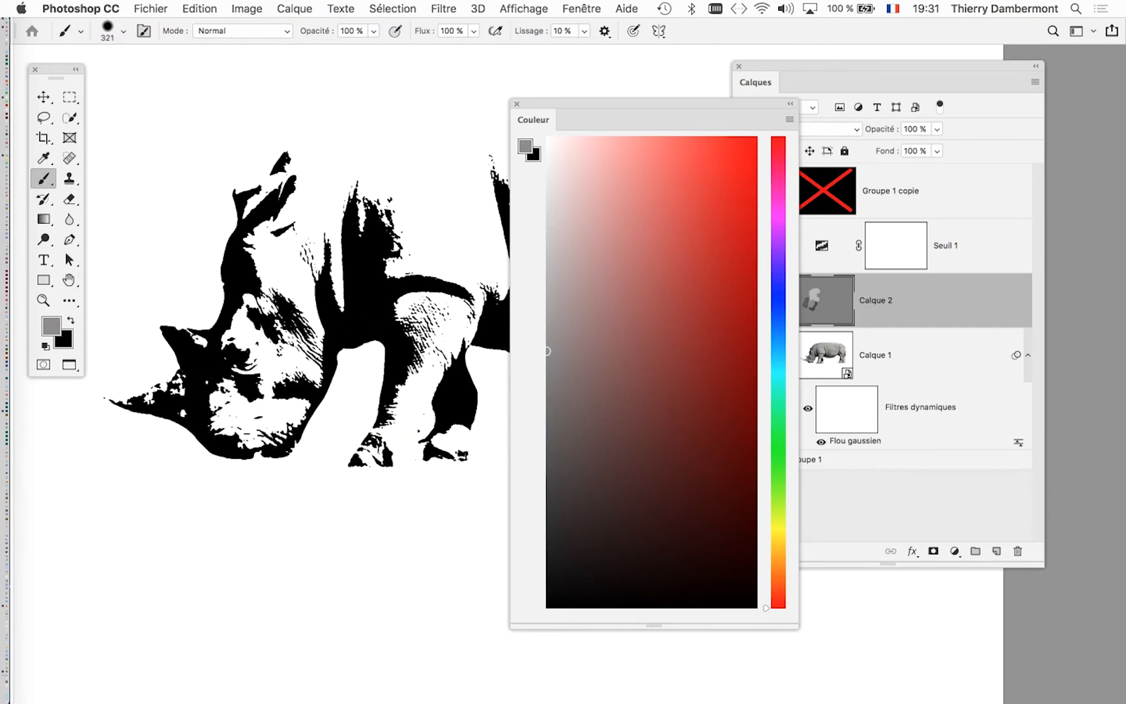
click(519, 104)
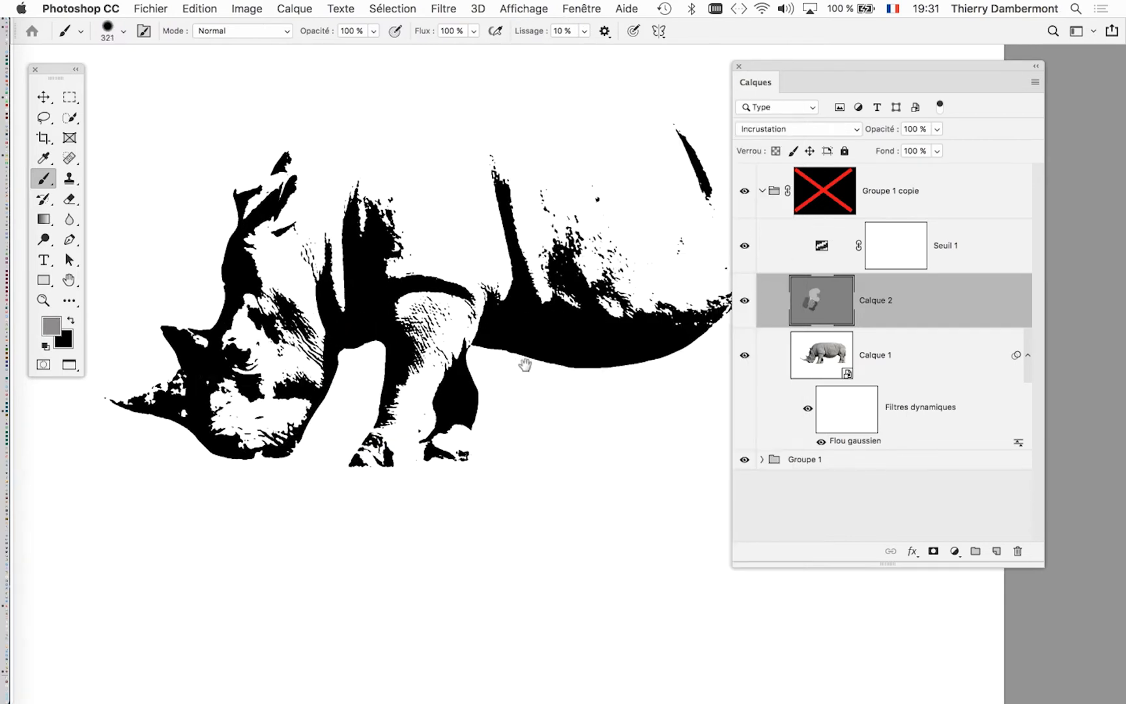
Re-enable the black layer mask on Groupe 1 copie and collapse the group.
drag(522, 364, 599, 375)
drag(776, 77, 835, 84)
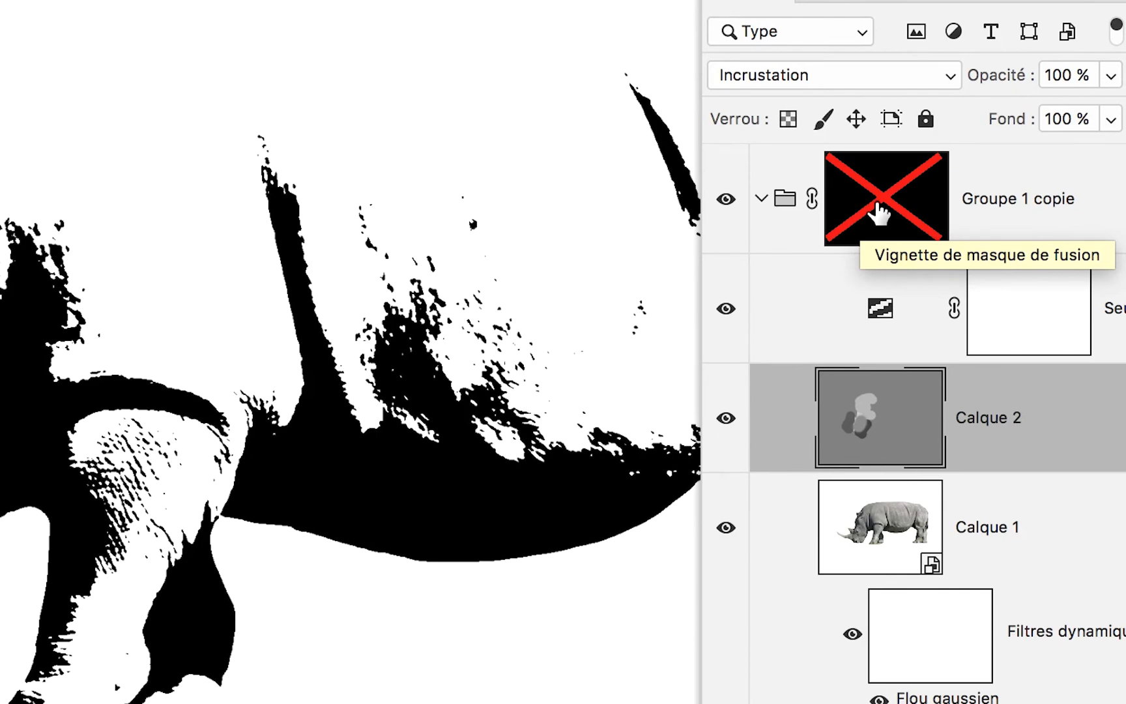
shift+click(878, 213)
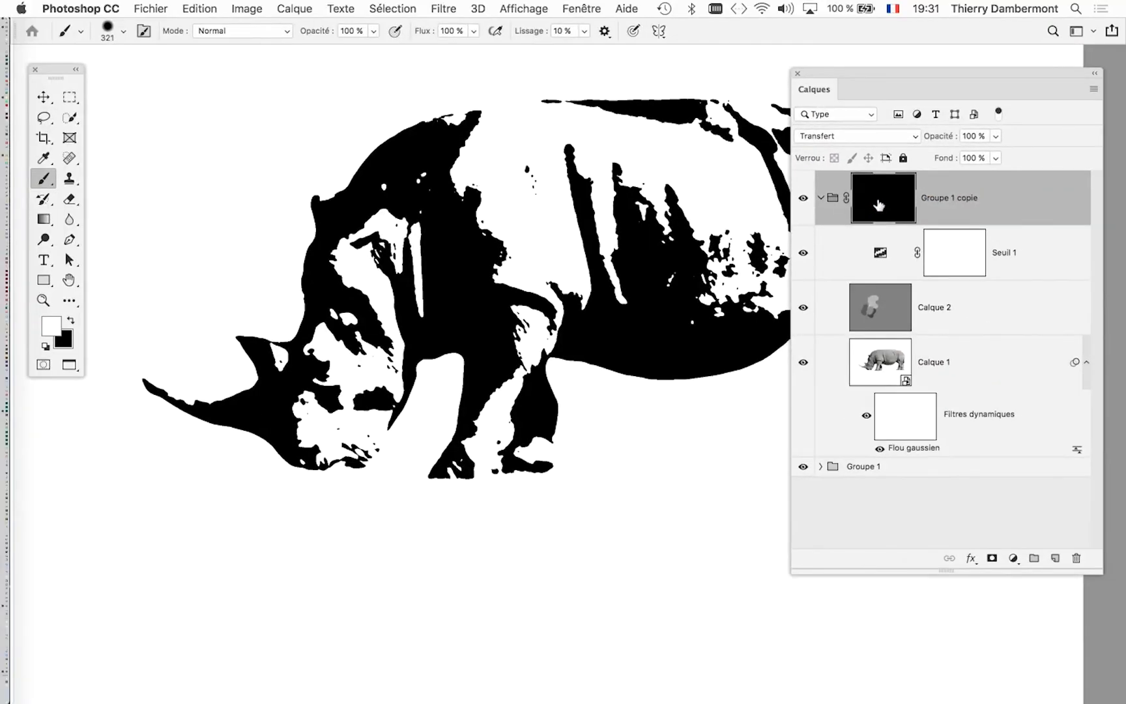
click(820, 199)
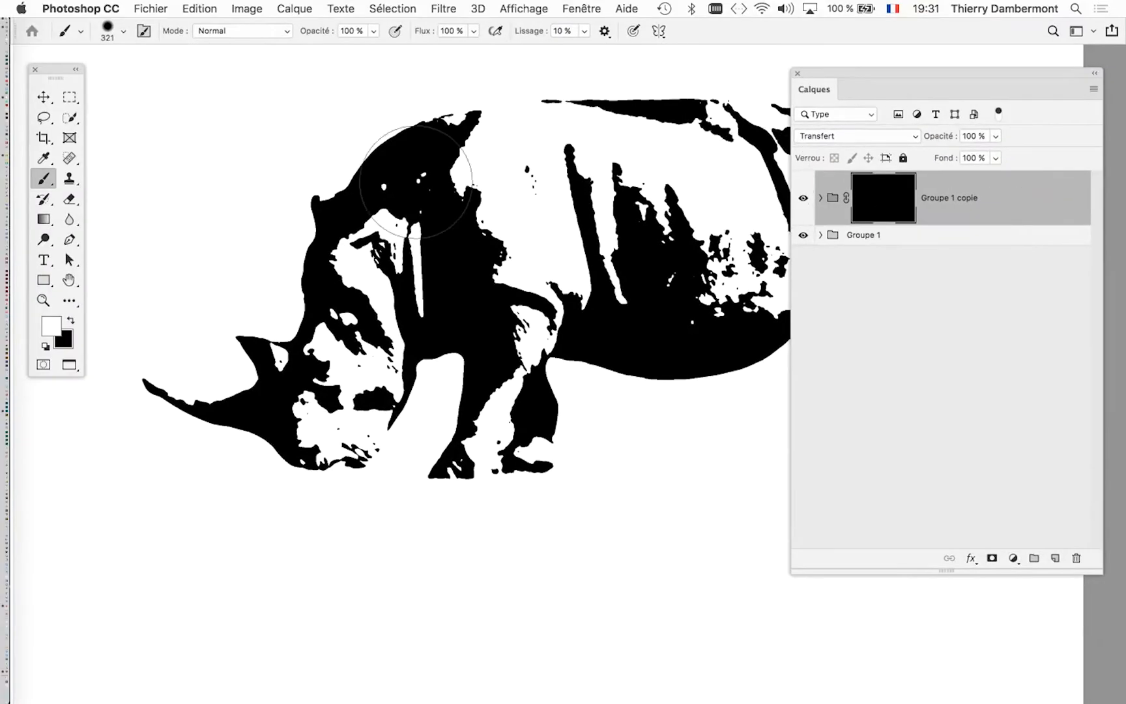
Paint white on Groupe 1 copie's mask over the rhino's face and up to the top of its neck.
mouse_move(341, 346)
mouse_down()
mouse_move(249, 407)
mouse_move(161, 394)
mouse_move(257, 409)
mouse_move(308, 375)
mouse_move(318, 270)
mouse_move(335, 237)
mouse_move(370, 287)
mouse_move(382, 408)
mouse_move(355, 231)
mouse_up()
drag(396, 309, 362, 309)
mouse_move(400, 238)
mouse_down()
mouse_move(371, 169)
mouse_move(397, 212)
mouse_move(483, 100)
mouse_up()
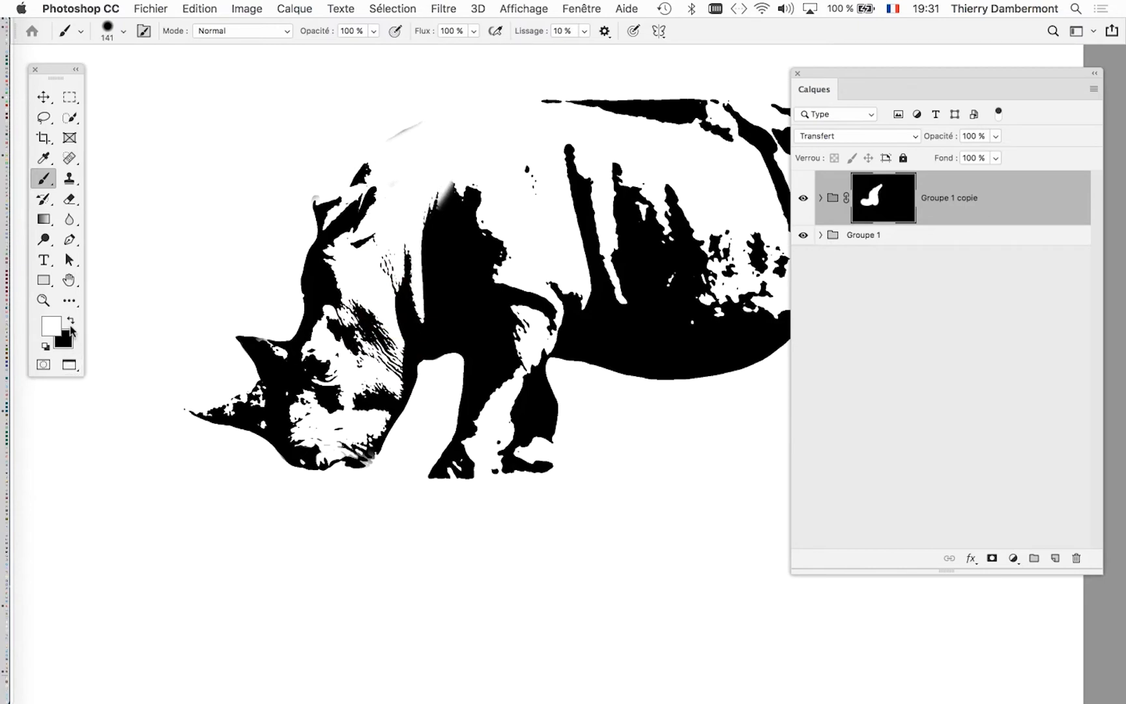
Paint black on Groupe 1 copie's mask over the forehead, neck and front horn, and restore white as the foreground colour.
click(70, 323)
drag(399, 323, 417, 324)
mouse_move(464, 130)
mouse_down()
mouse_move(326, 171)
mouse_move(290, 206)
mouse_up()
mouse_move(390, 250)
mouse_down()
mouse_move(402, 156)
mouse_move(394, 352)
mouse_up()
mouse_move(461, 135)
mouse_down()
mouse_move(390, 186)
mouse_move(323, 261)
mouse_move(468, 179)
mouse_move(479, 129)
mouse_move(458, 116)
mouse_up()
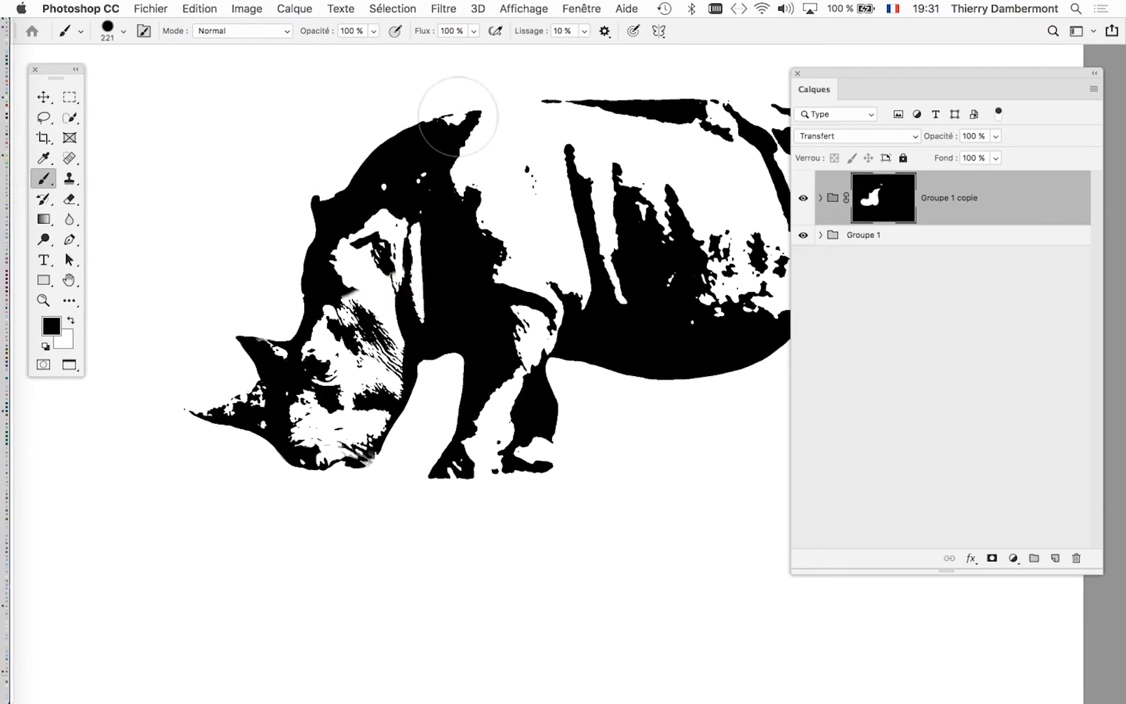
drag(280, 399, 168, 390)
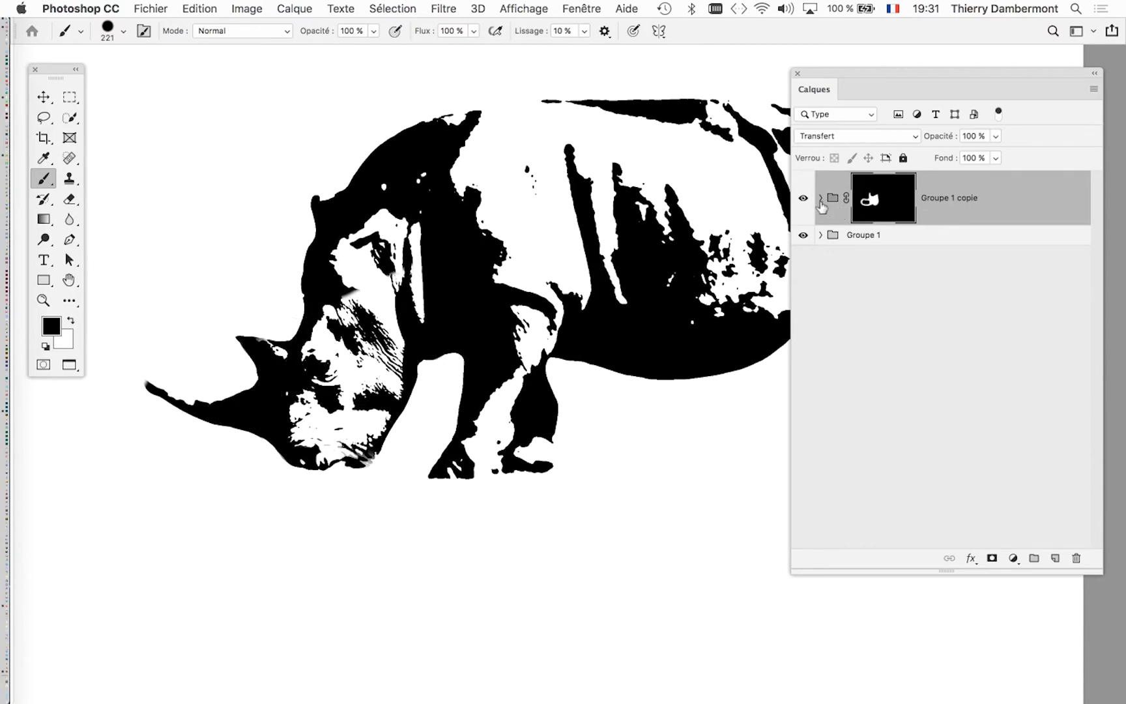
click(71, 320)
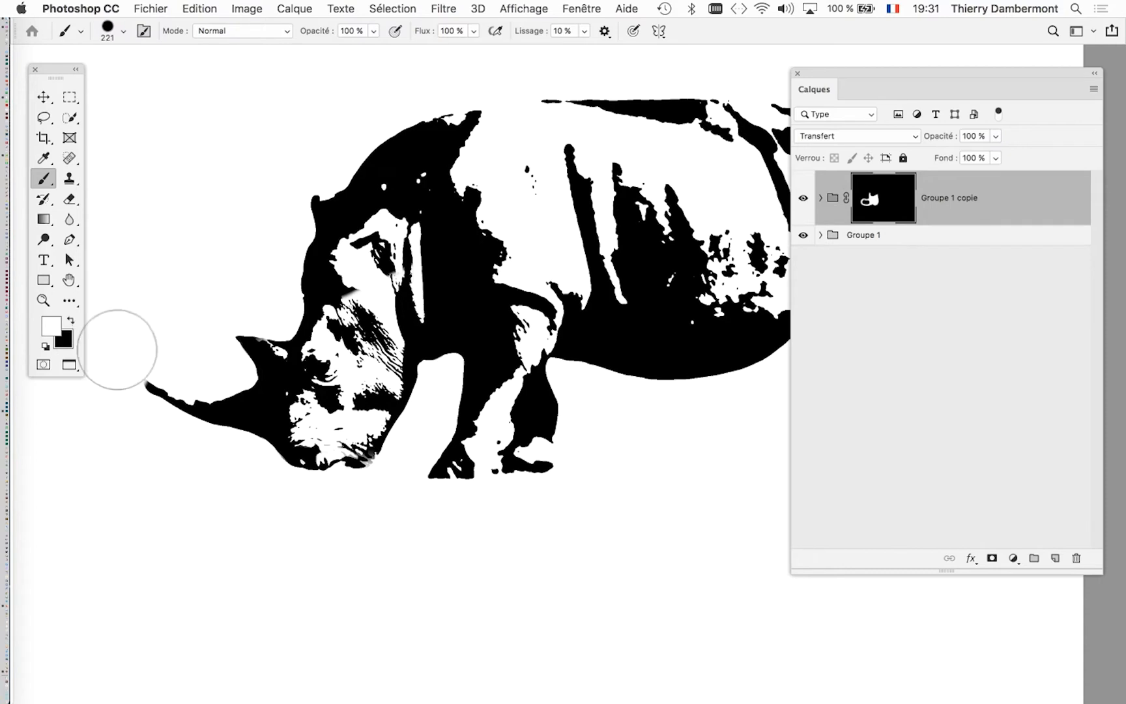
Paint white on Groupe 1 copie's mask over the front horn, and try a light grey over the horn on that group's Calque 2.
mouse_move(117, 350)
mouse_down()
mouse_move(151, 385)
mouse_move(221, 404)
mouse_up()
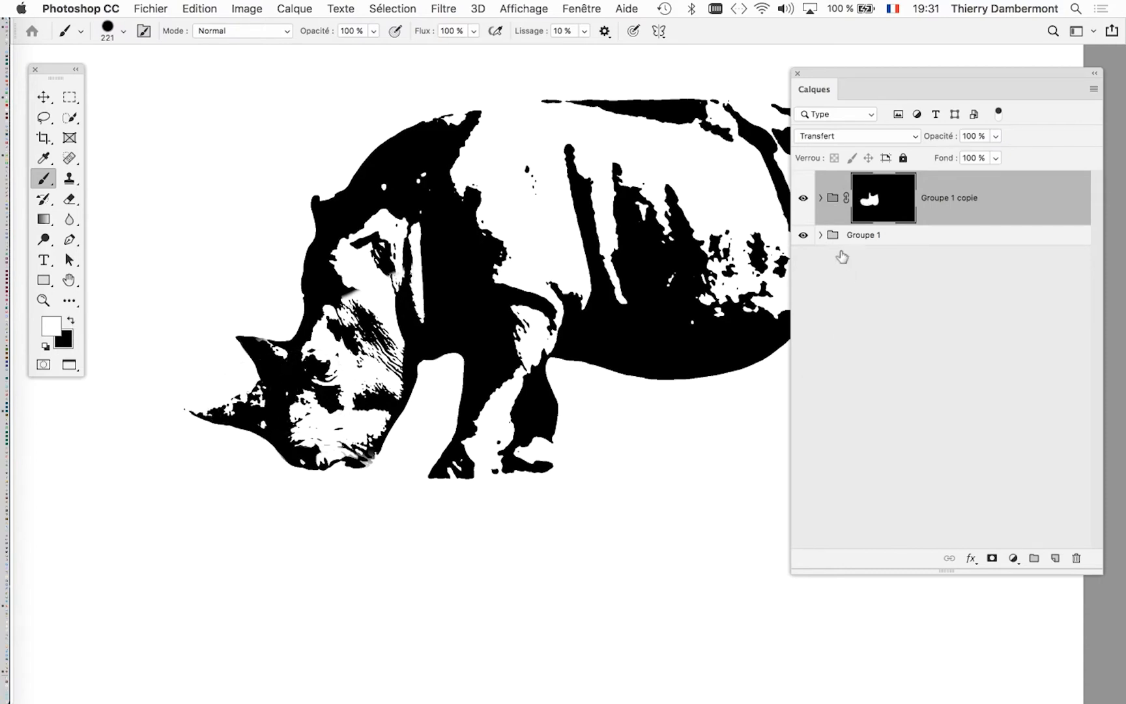
click(820, 198)
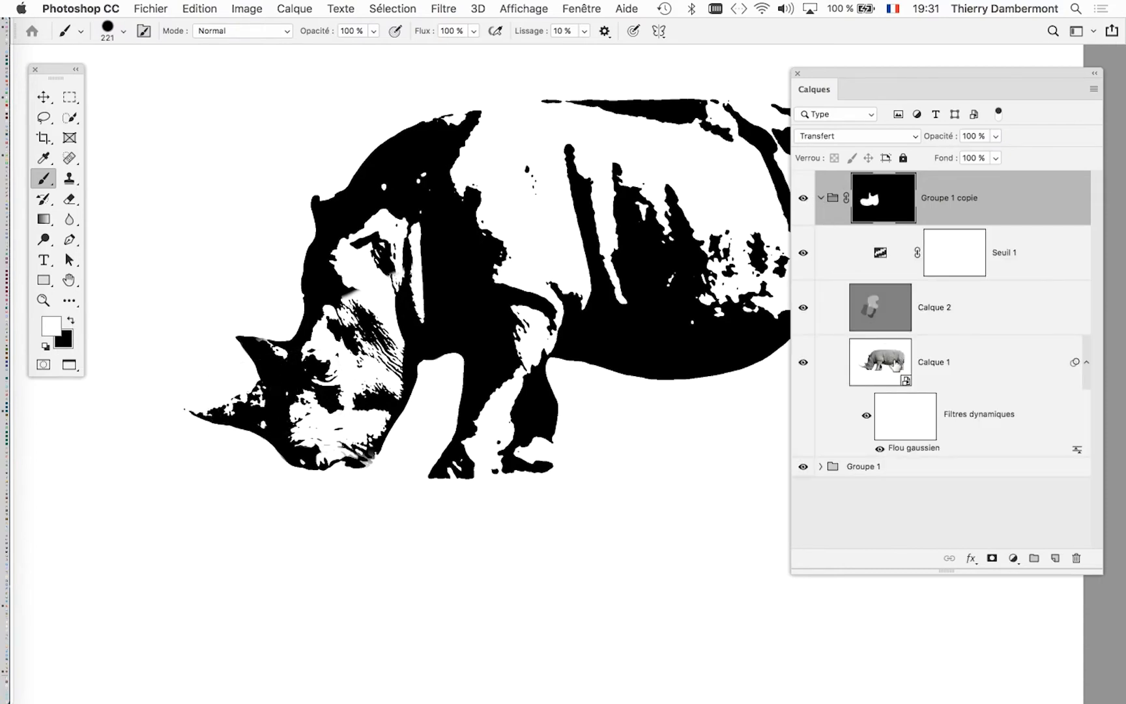
click(891, 319)
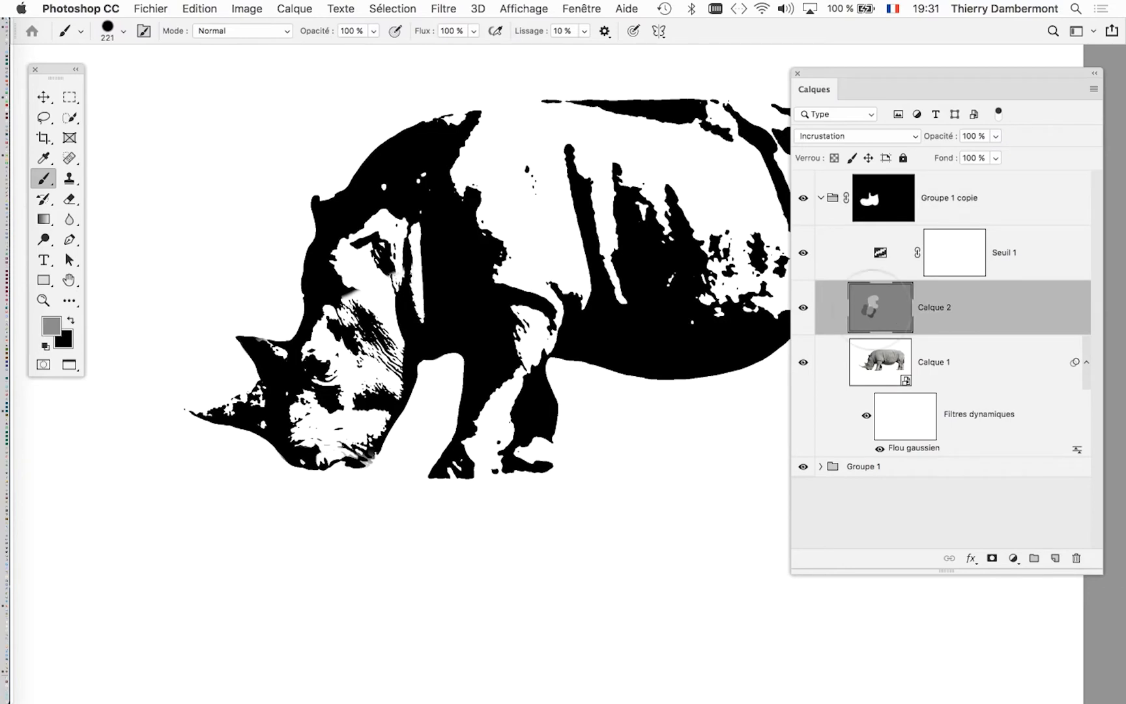
click(594, 8)
click(617, 224)
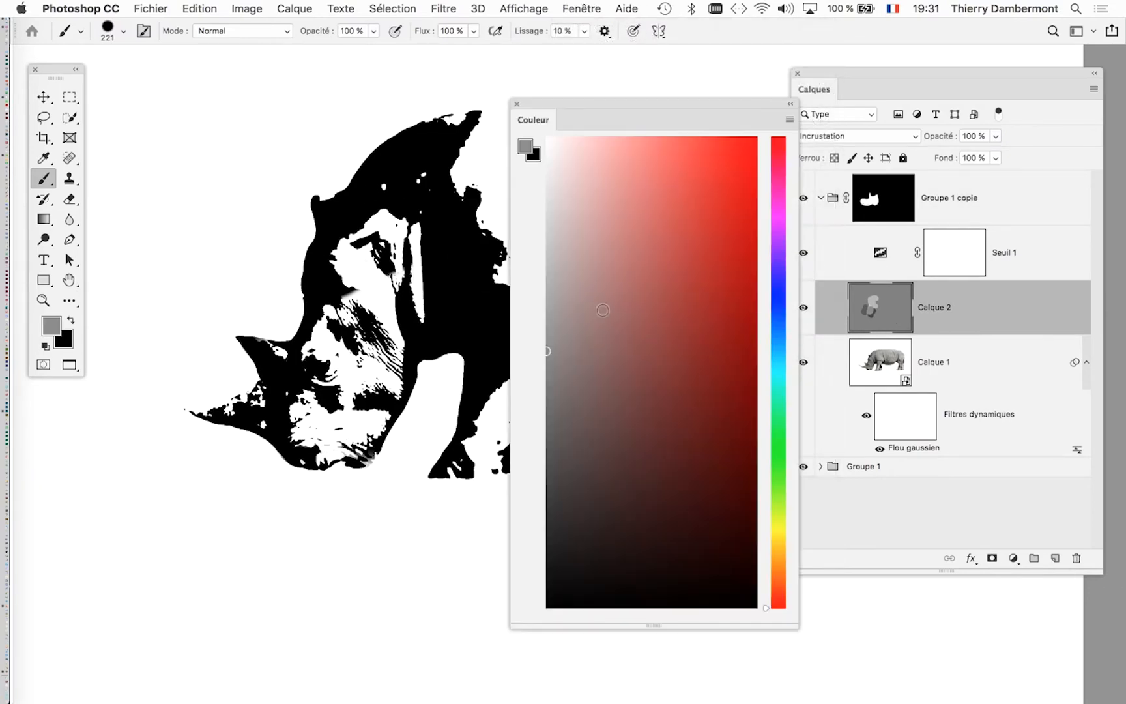
drag(535, 301, 521, 291)
drag(208, 426, 194, 392)
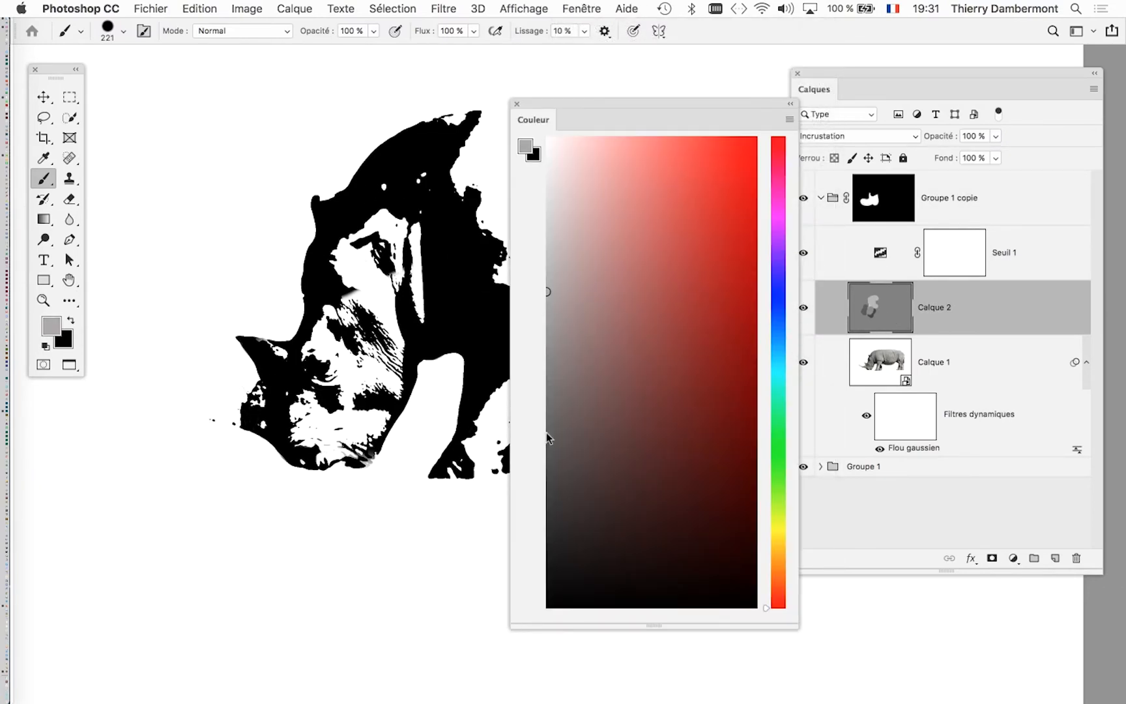
Paint progressively darker greys down to near-black over the front horn on Groupe 1 copie's Calque 2, and close the colour panel.
drag(573, 470, 518, 450)
mouse_move(189, 434)
mouse_down()
mouse_move(196, 394)
mouse_move(158, 376)
mouse_move(167, 367)
mouse_up()
click(547, 517)
click(547, 553)
mouse_move(202, 428)
mouse_down()
mouse_move(150, 377)
mouse_move(214, 390)
mouse_up()
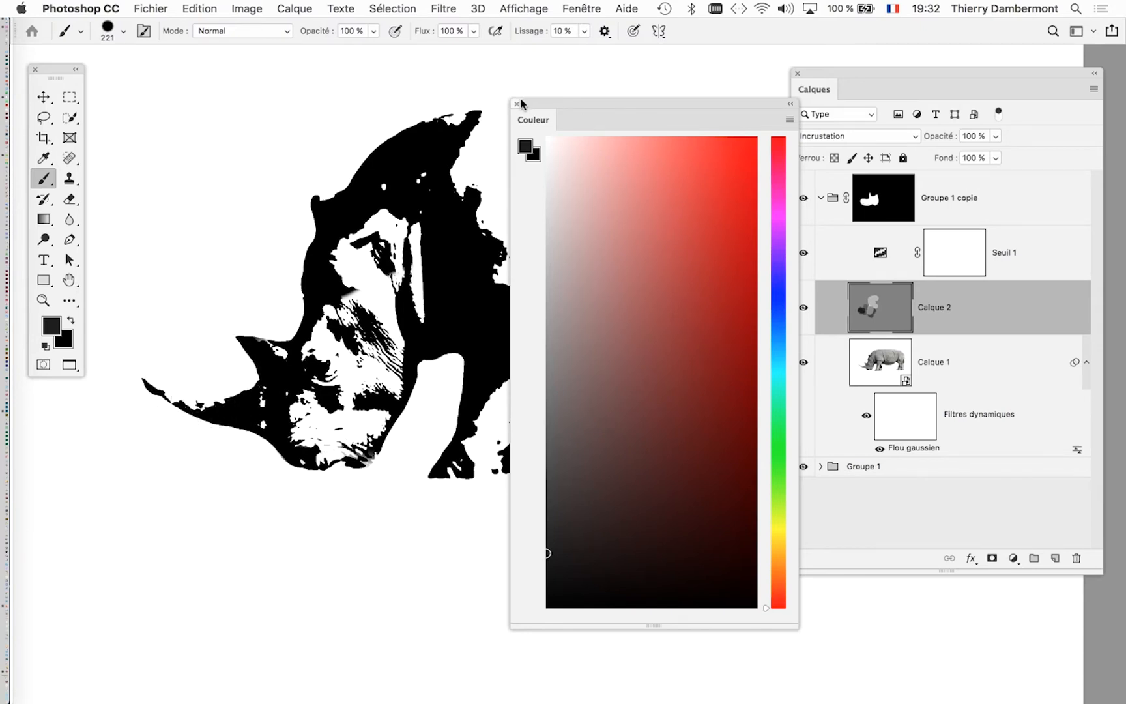
click(518, 104)
Collapse Groupe 1 copie and paint near-black over the rhino's rump and tail area on Groupe 1's Calque 2.
scroll(609, 416, down, 2)
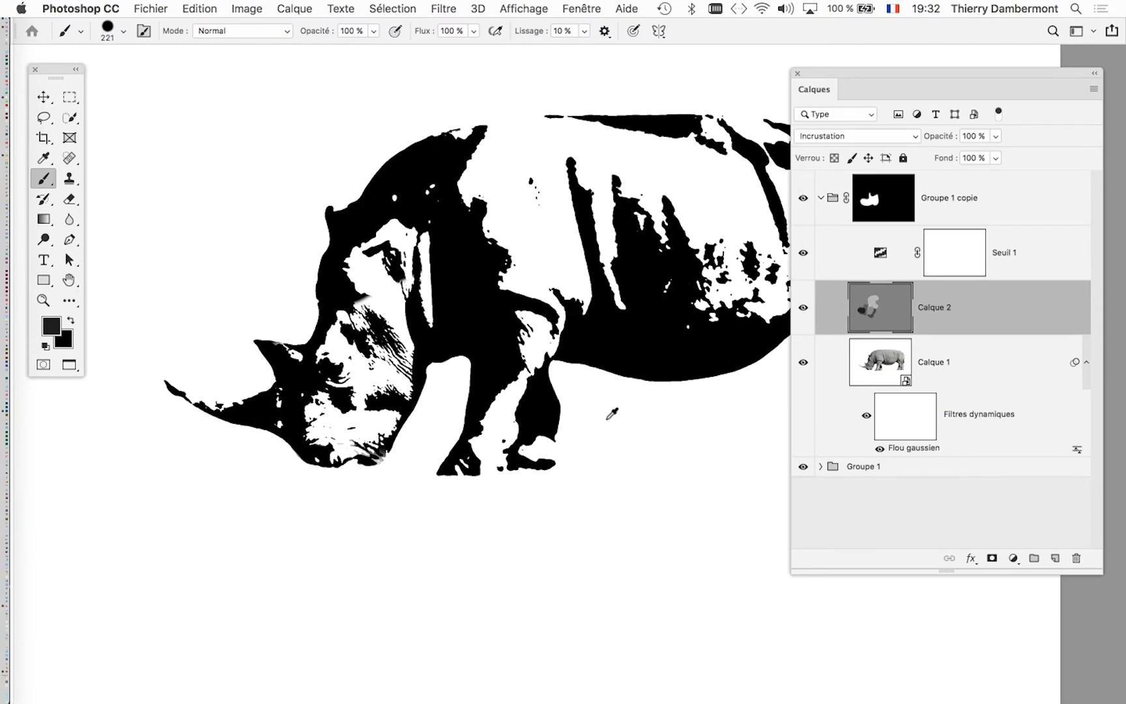
scroll(611, 414, down, 2)
drag(606, 385, 277, 309)
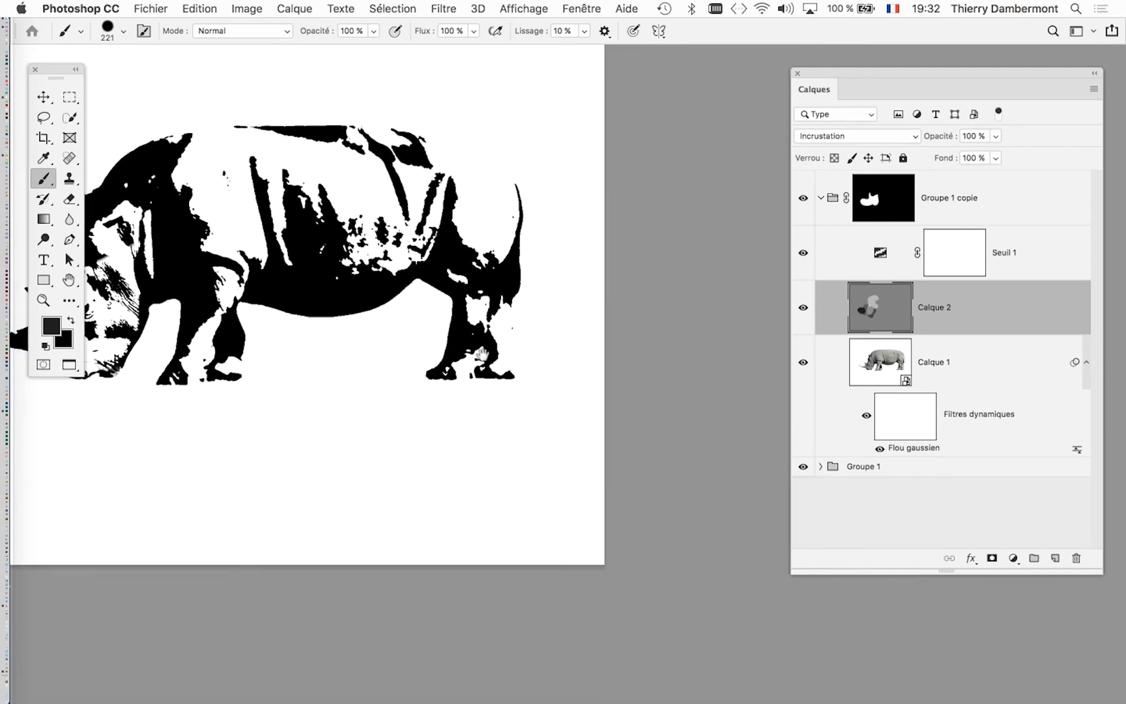
drag(550, 375, 681, 409)
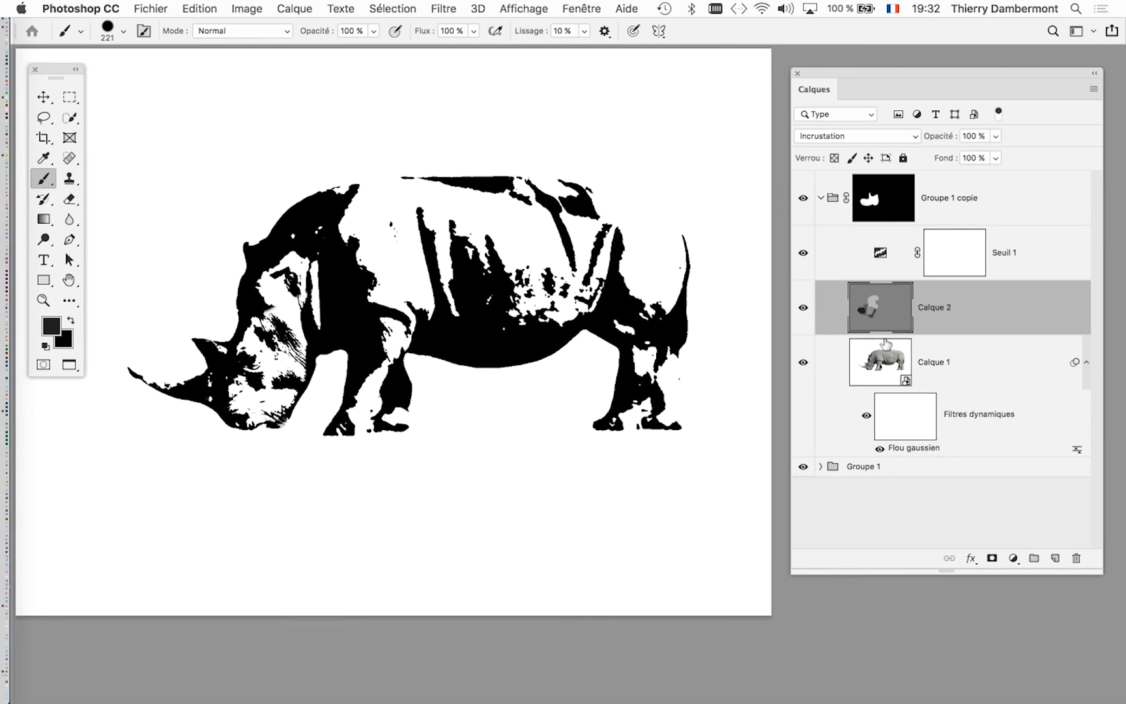
click(821, 197)
click(819, 235)
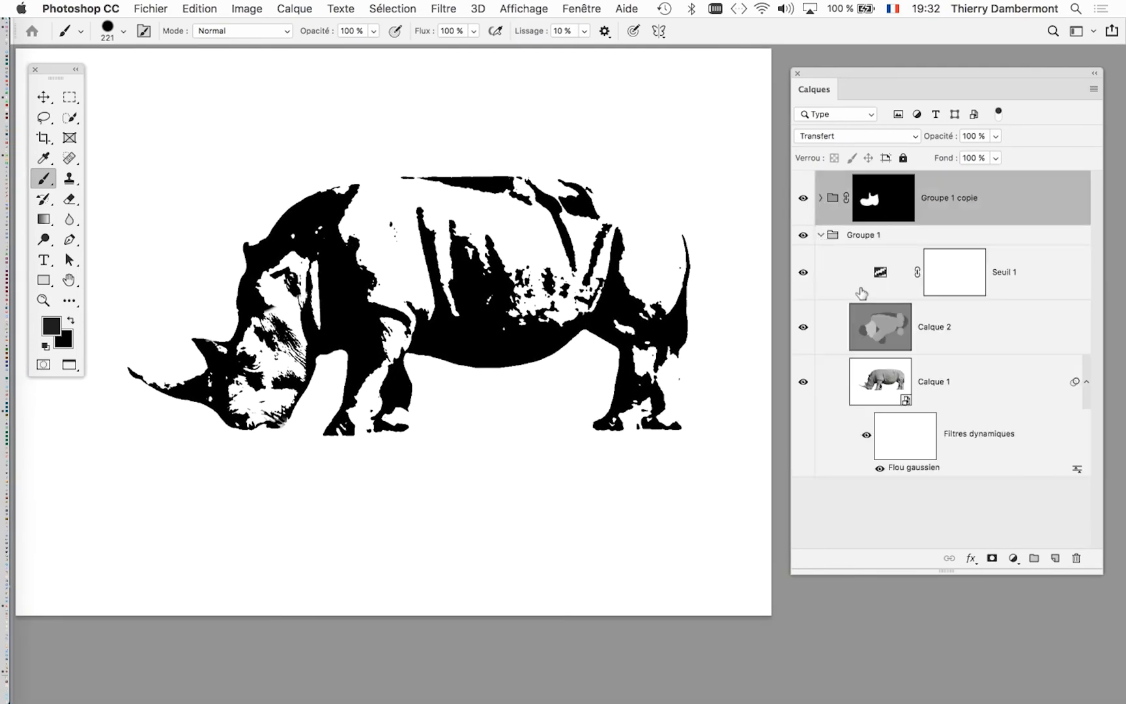
click(881, 335)
mouse_move(633, 214)
mouse_down()
mouse_move(687, 237)
mouse_move(690, 326)
mouse_up()
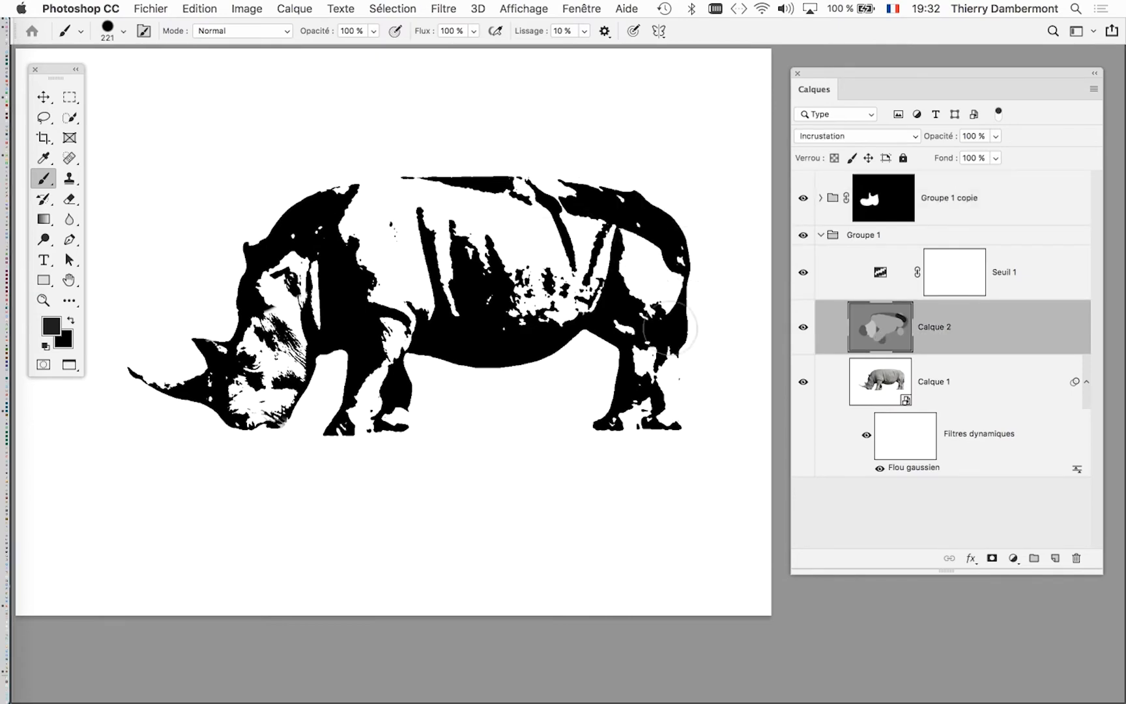
Save the document as a Photoshop file named Rhino_animal_grazing-02.psd.
click(150, 9)
click(195, 168)
click(600, 94)
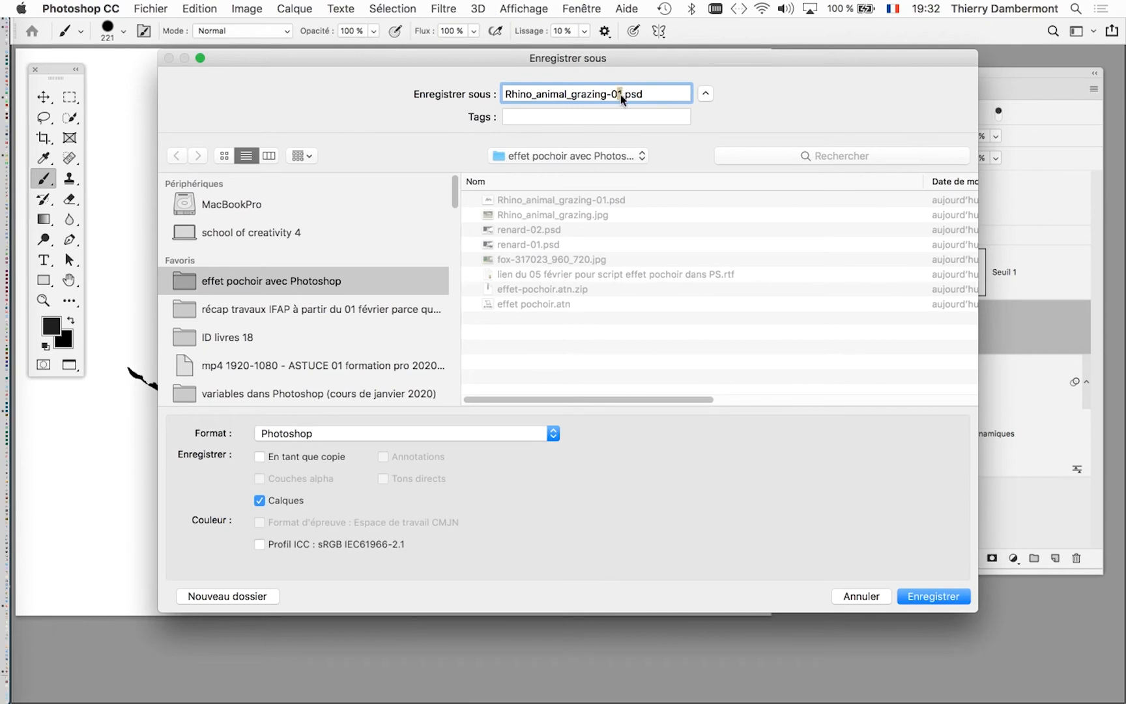
text(-02)
click(945, 593)
click(787, 294)
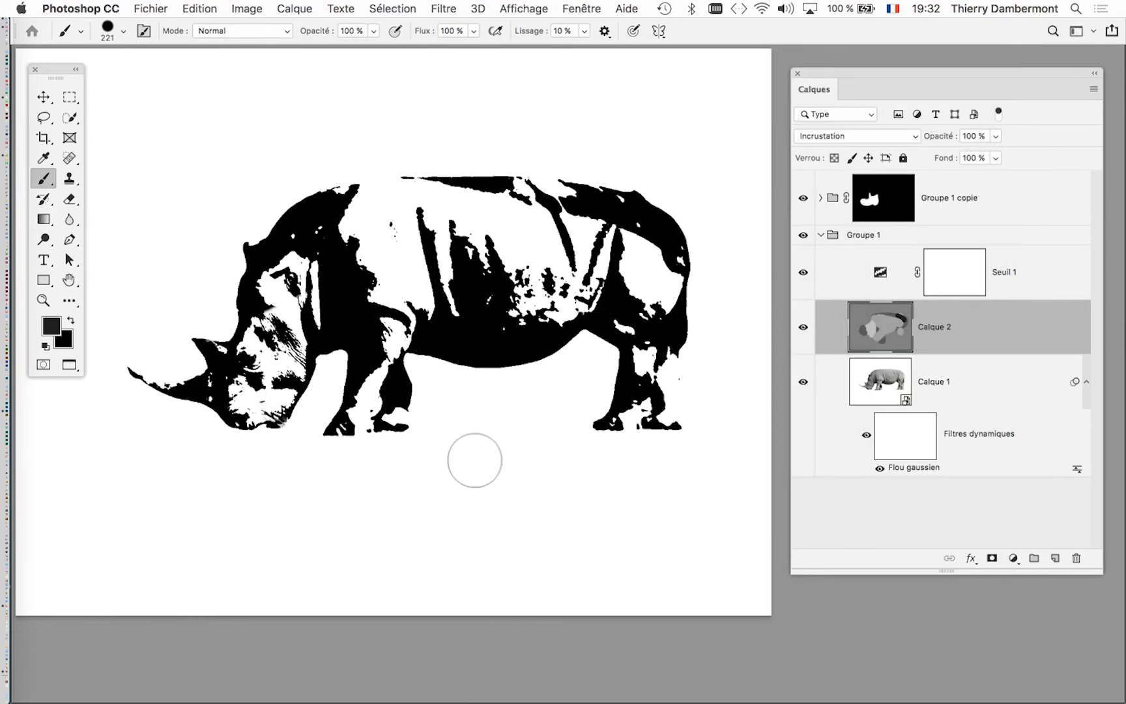
Replace a near-black stroke on the front legs with a dark grey, painted over the front and hind legs on Groupe 1's Calque 2.
mouse_move(402, 440)
mouse_down()
mouse_move(397, 416)
mouse_move(392, 426)
mouse_move(330, 411)
mouse_move(375, 344)
mouse_up()
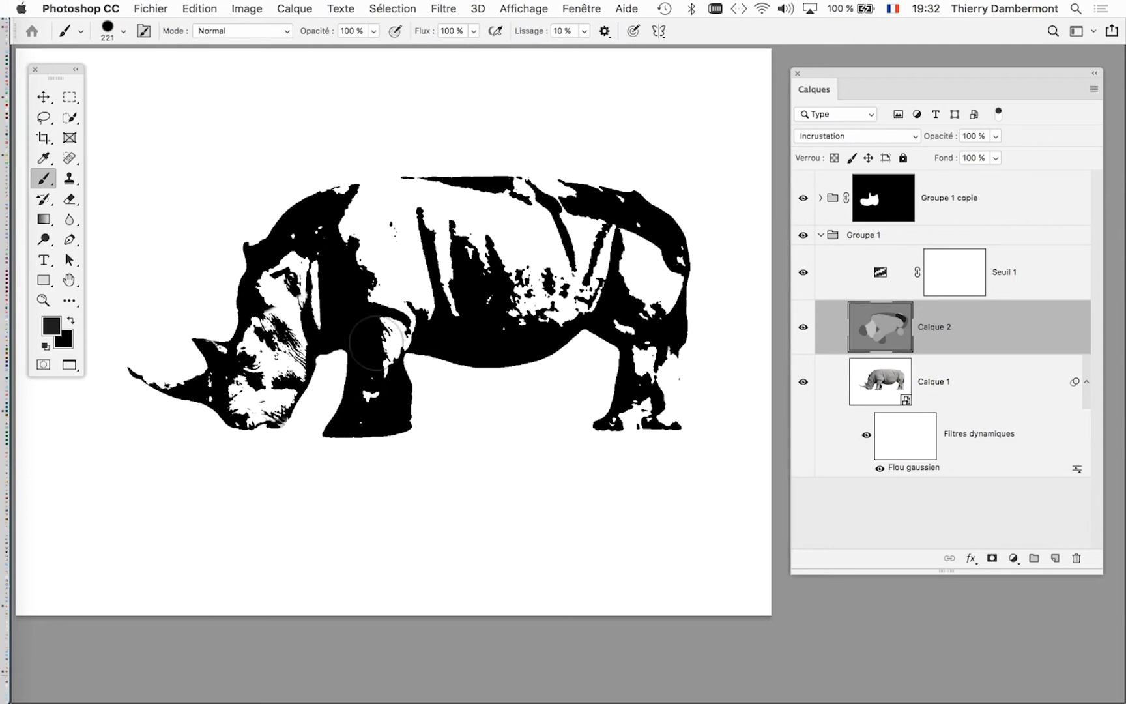
key(super+z)
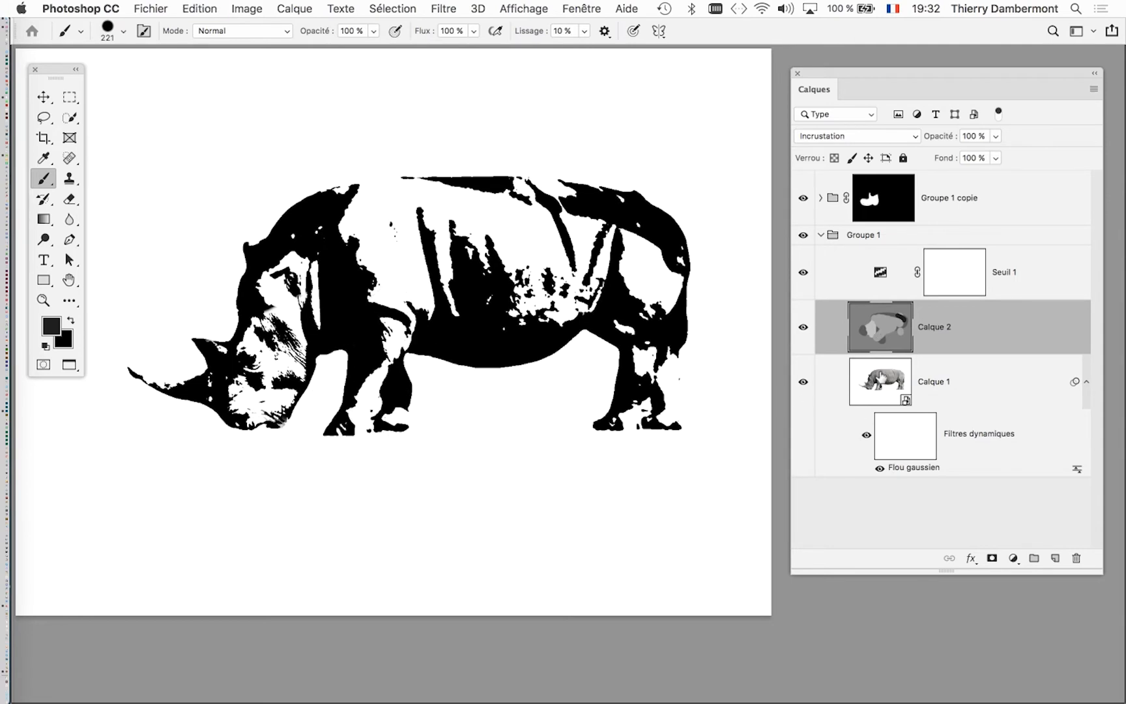
click(601, 8)
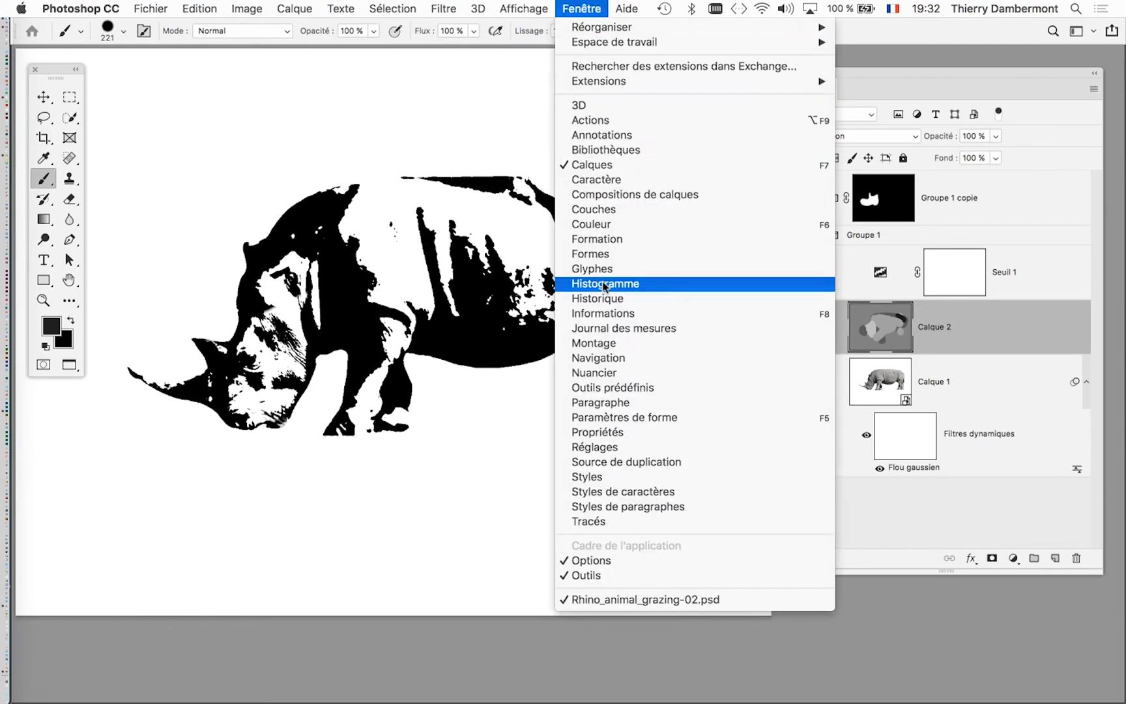
click(617, 225)
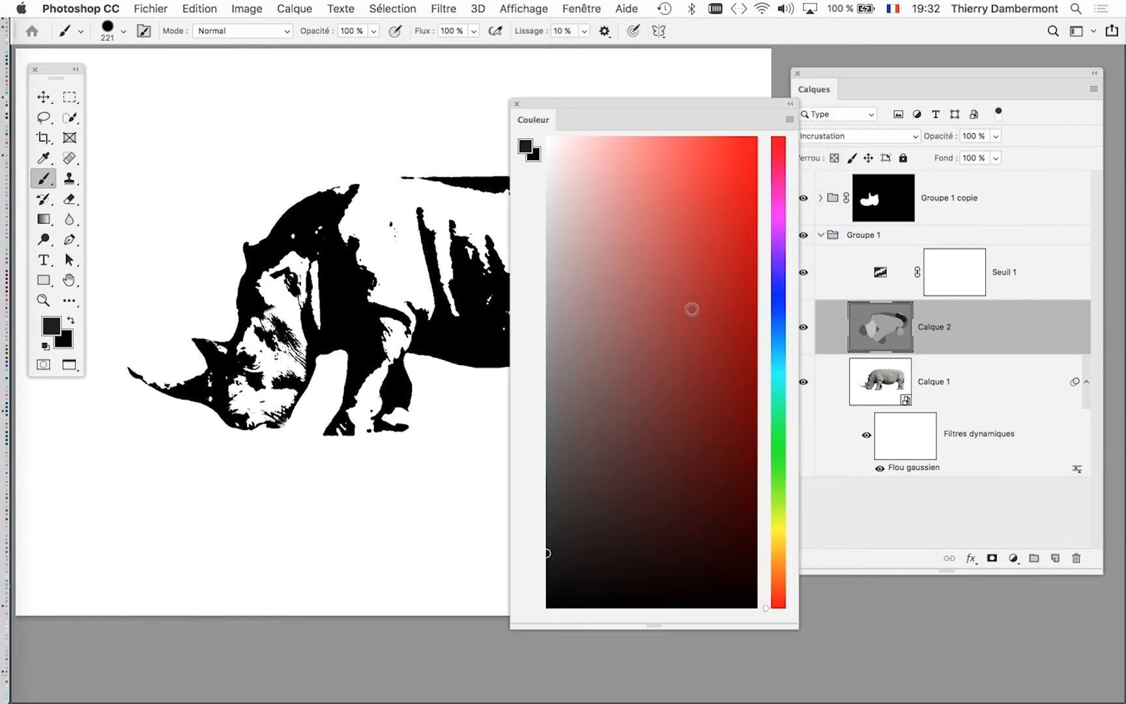
drag(574, 418, 547, 447)
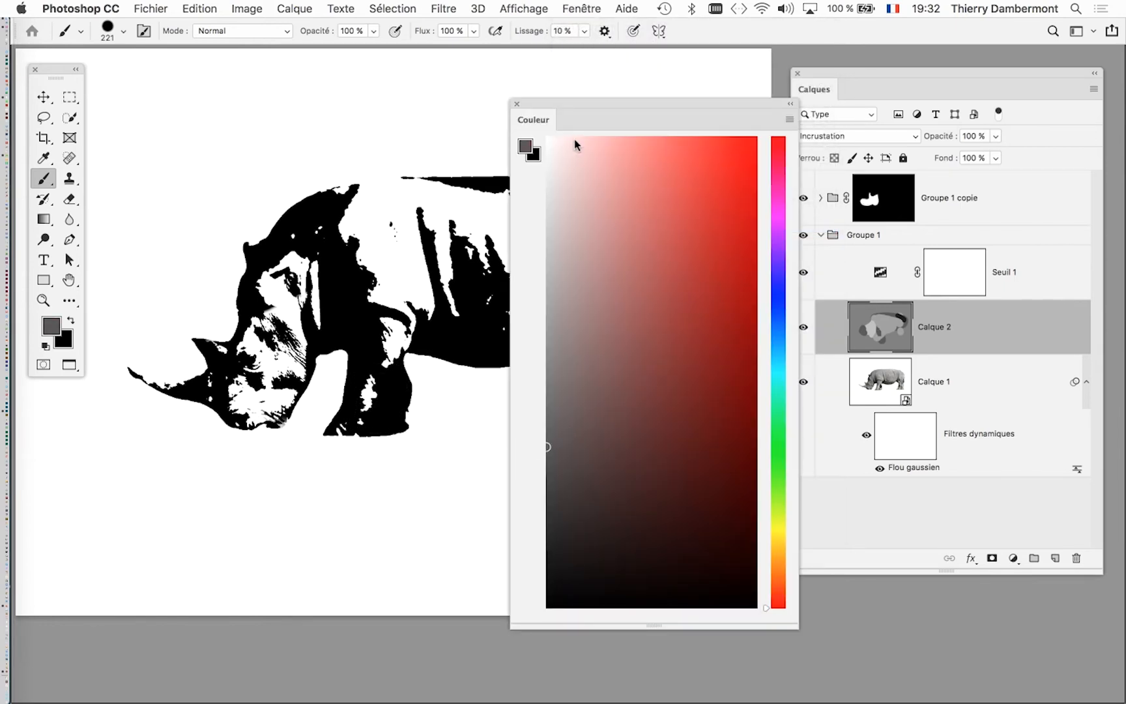
drag(573, 107, 641, 110)
key(space)
drag(389, 350, 231, 330)
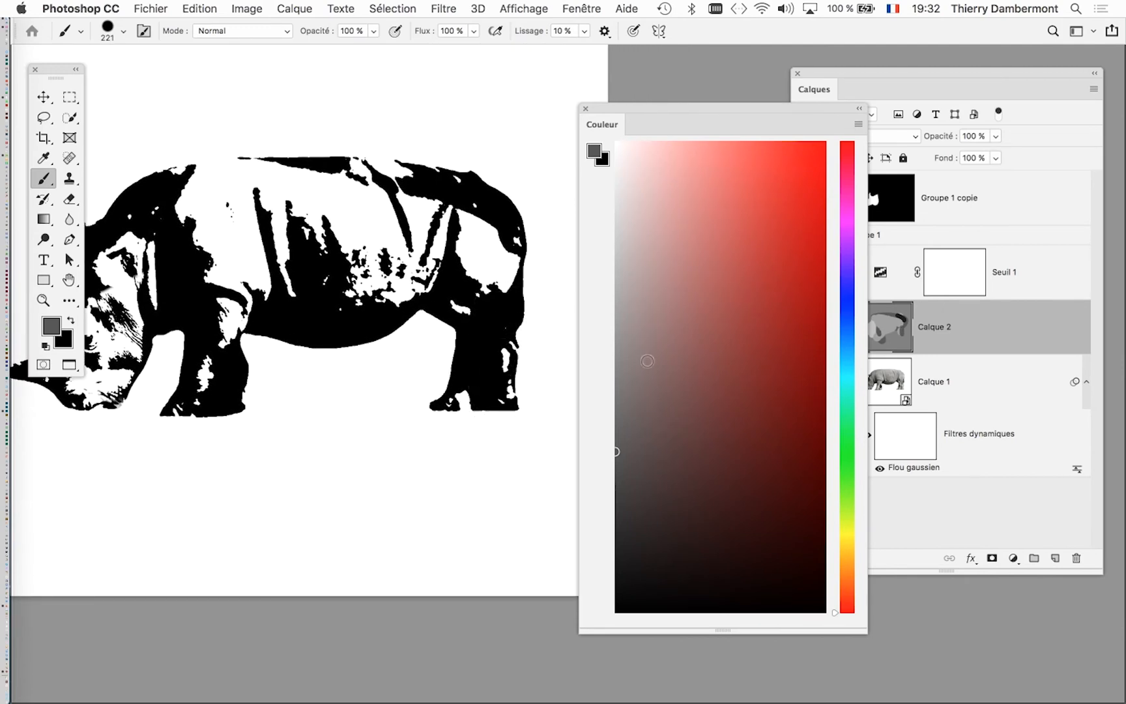
Paint a light grey over the rhino's neck, back, flank and rump on Groupe 1's Calque 2.
click(615, 279)
mouse_move(427, 287)
mouse_down()
mouse_move(386, 255)
mouse_move(389, 267)
mouse_move(428, 268)
mouse_move(308, 289)
mouse_move(268, 225)
mouse_move(353, 235)
mouse_move(301, 253)
mouse_move(243, 225)
mouse_move(288, 207)
mouse_move(337, 274)
mouse_move(474, 268)
mouse_move(282, 214)
mouse_move(377, 168)
mouse_up()
scroll(334, 269, left, 5)
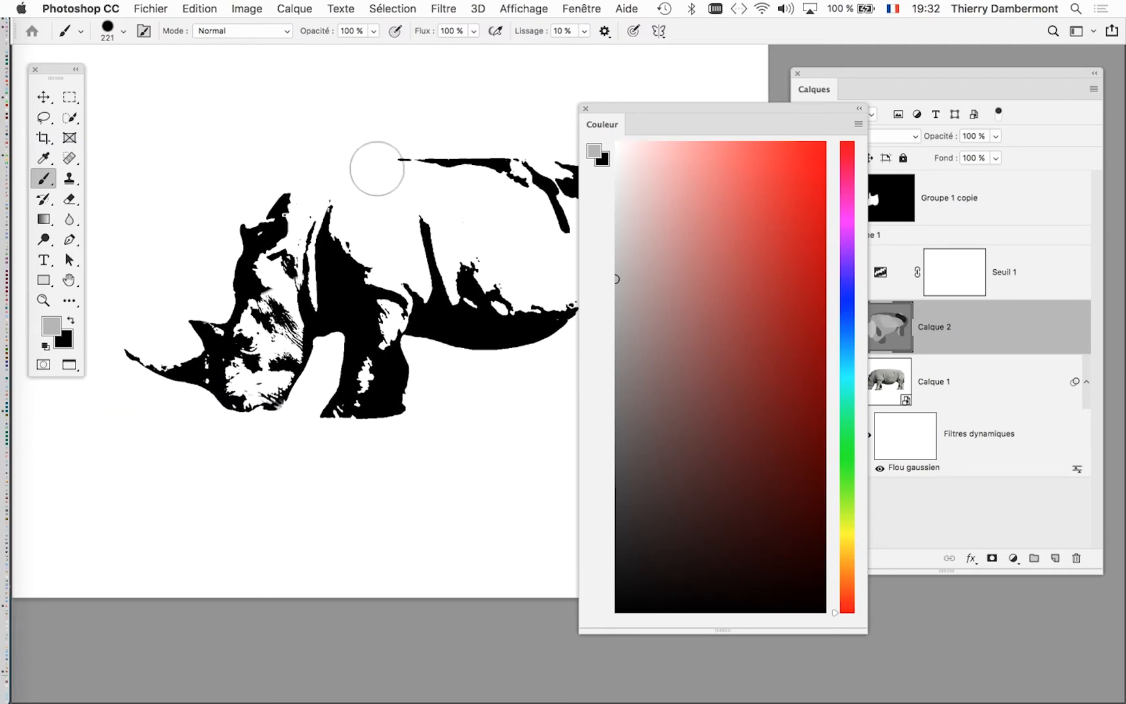
mouse_move(431, 346)
mouse_down()
mouse_move(306, 340)
mouse_move(404, 180)
mouse_move(481, 235)
mouse_move(486, 209)
mouse_move(519, 212)
mouse_move(411, 163)
mouse_move(503, 277)
mouse_move(478, 288)
mouse_up()
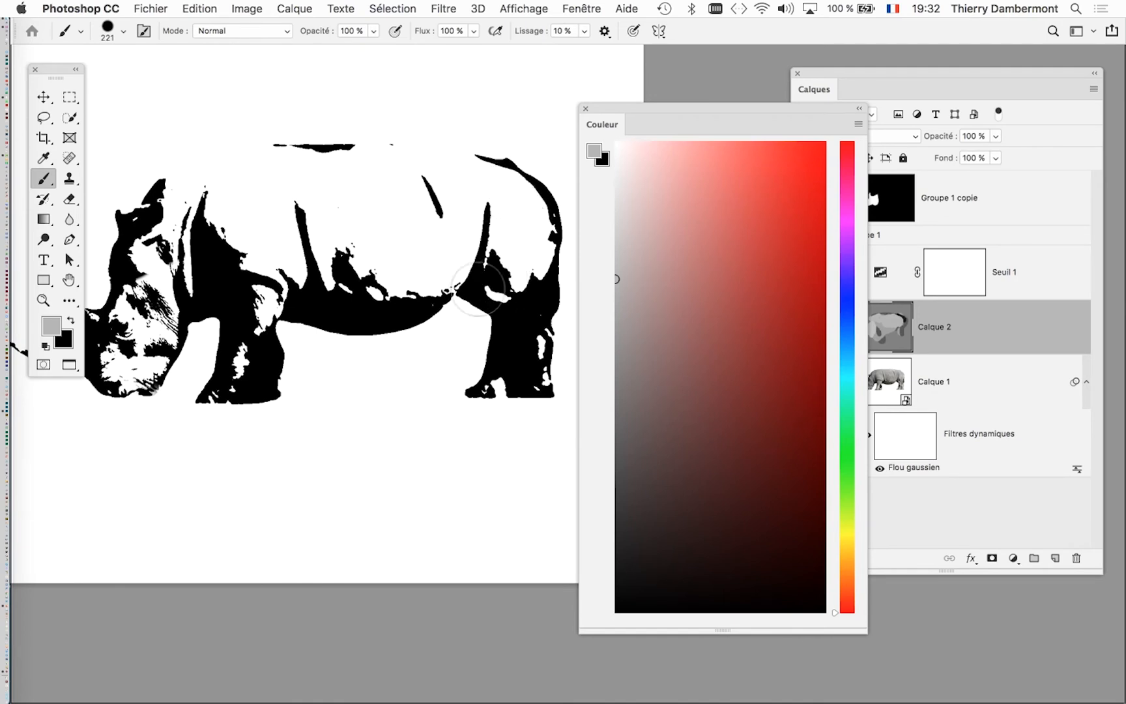
drag(632, 108, 735, 122)
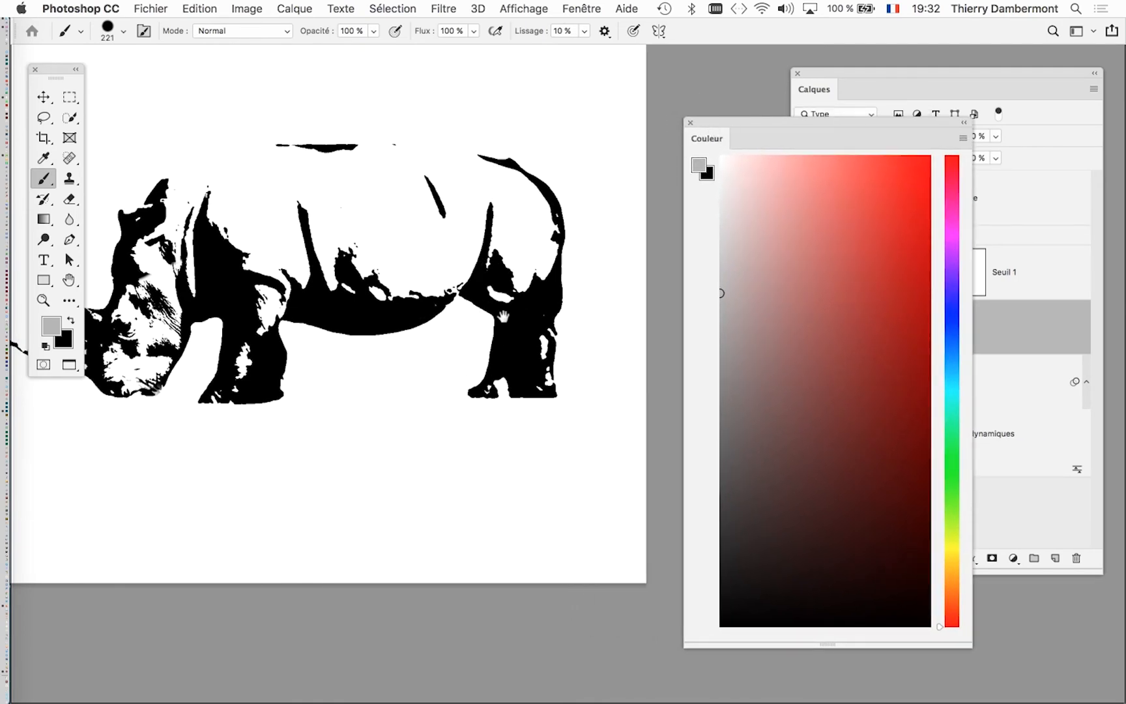
Undo the stray stroke by the front leg and paint the light grey over the hind legs on Calque 2.
drag(295, 331, 498, 291)
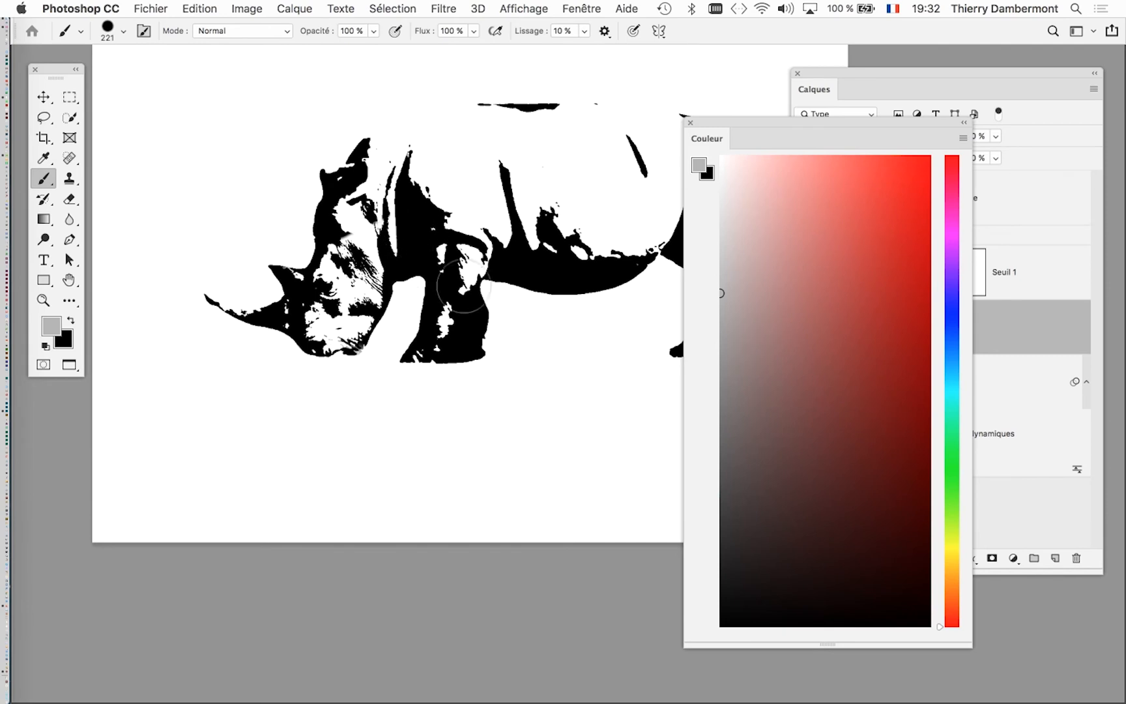
key(super+z)
drag(520, 346, 319, 339)
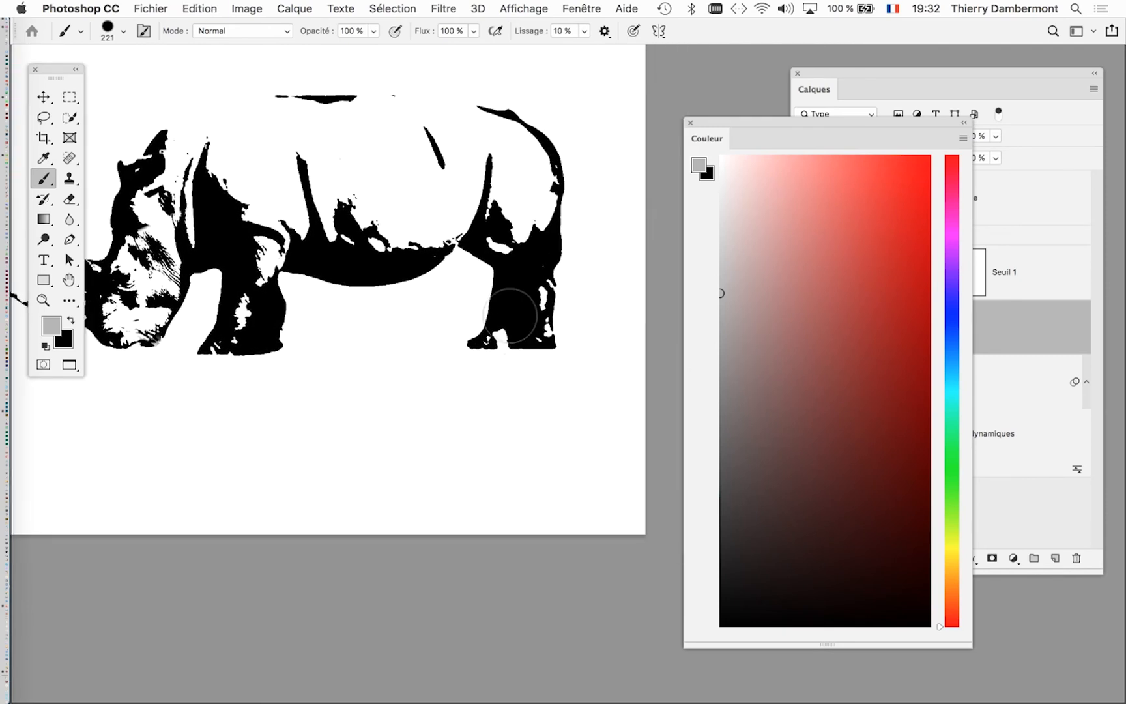
drag(527, 289, 524, 349)
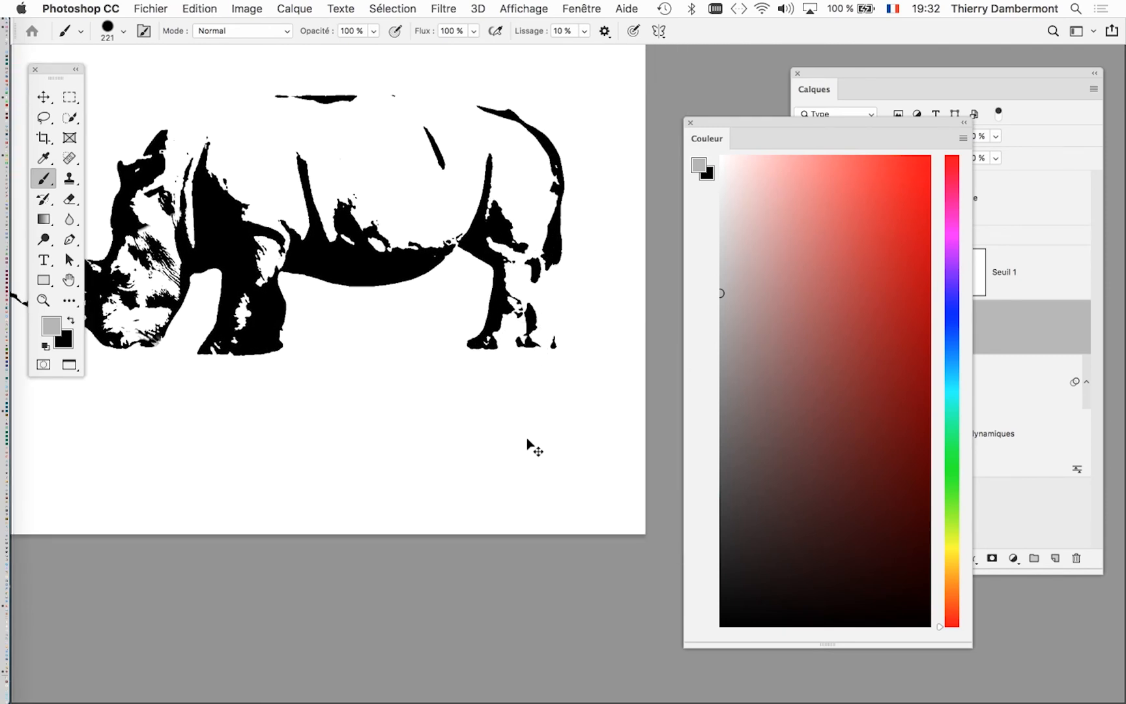
Step back through the latest light grey brush strokes and redo them to compare the versions of the stencil.
key(super+z)
key(super+z)
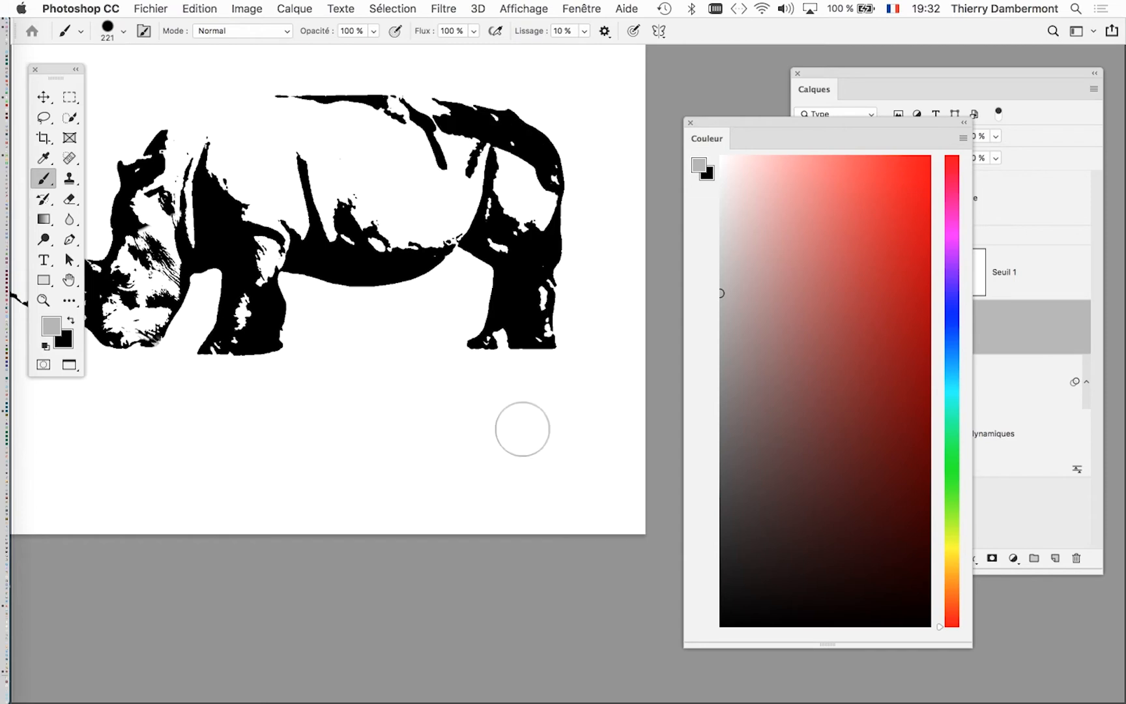
key(shift+super+z)
key(shift+super+z)
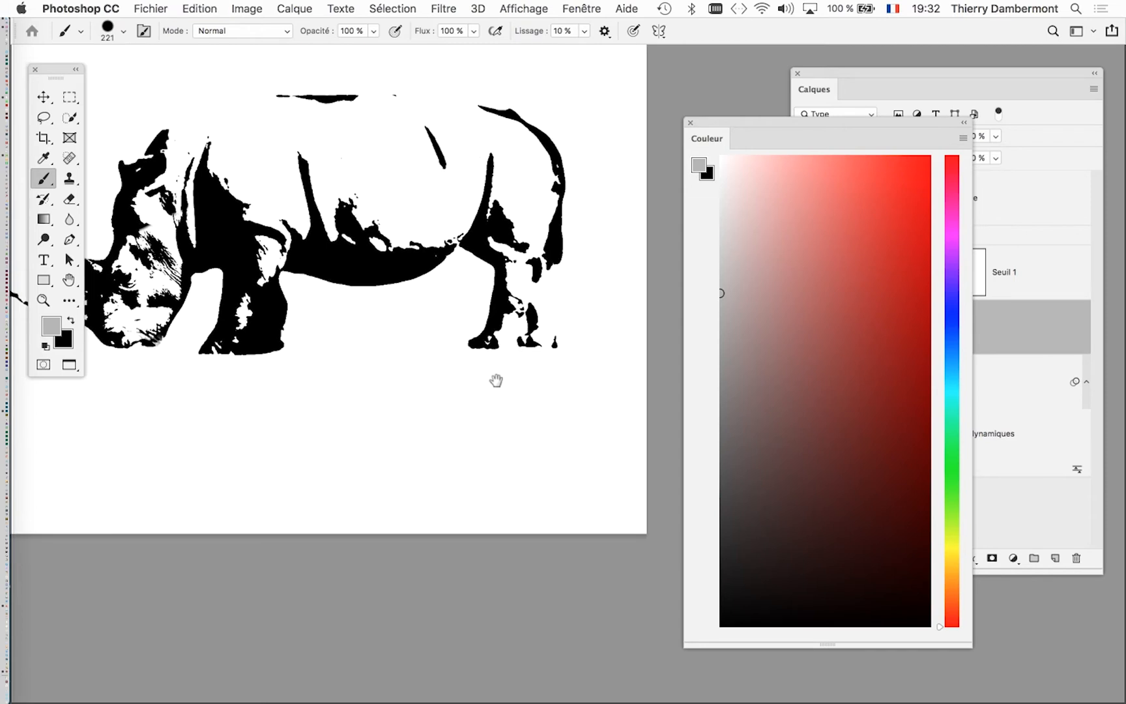
drag(498, 382, 551, 386)
drag(713, 116, 749, 132)
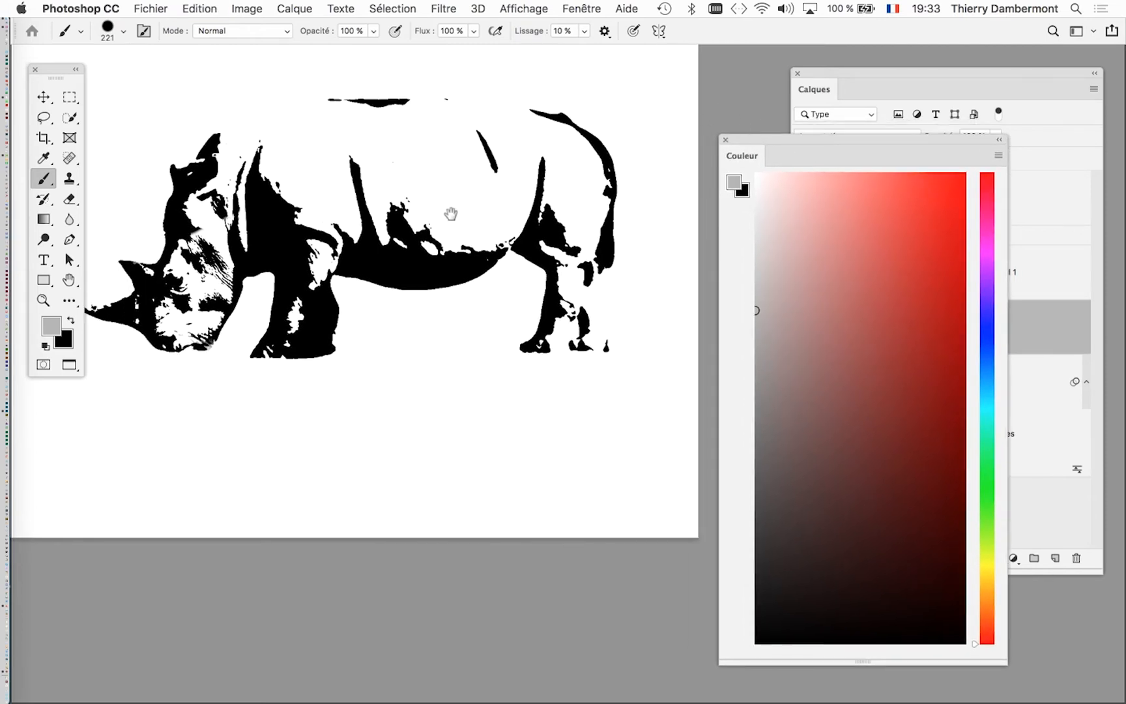
drag(447, 216, 486, 241)
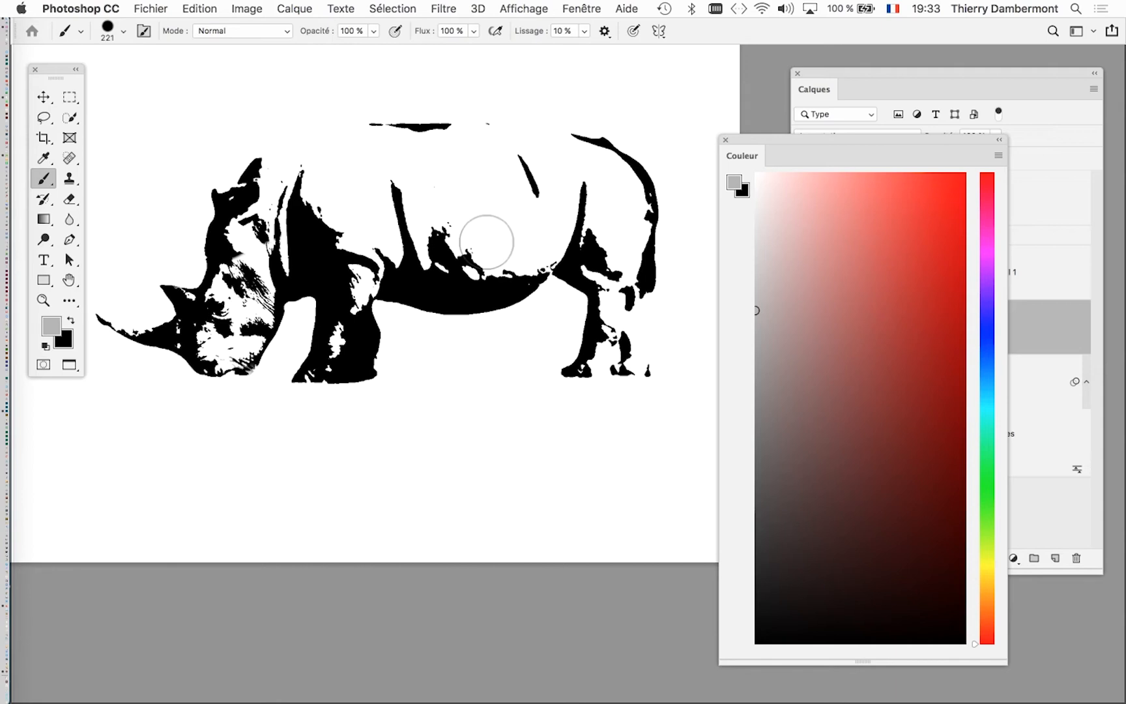
key(super+z)
key(super+z)
key(super+z)
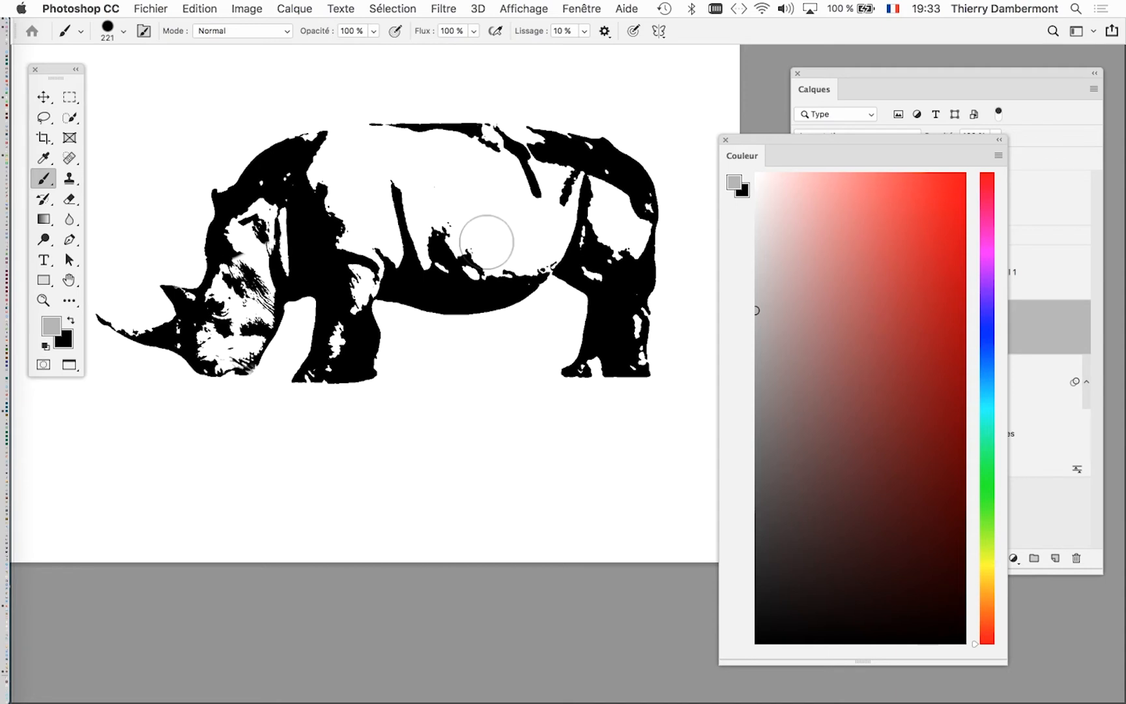
key(super+z)
key(super+z)
key(super+z)
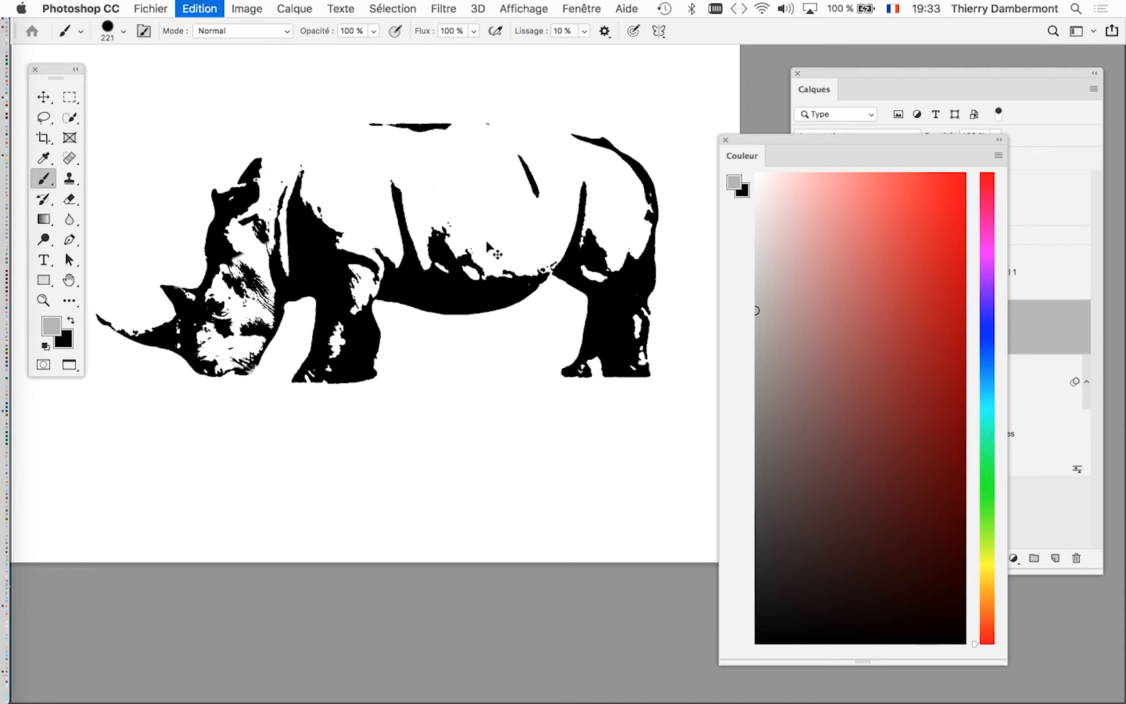
Display the document's history separately from the other docked panels and enlarge it to list more recorded brush states.
click(567, 7)
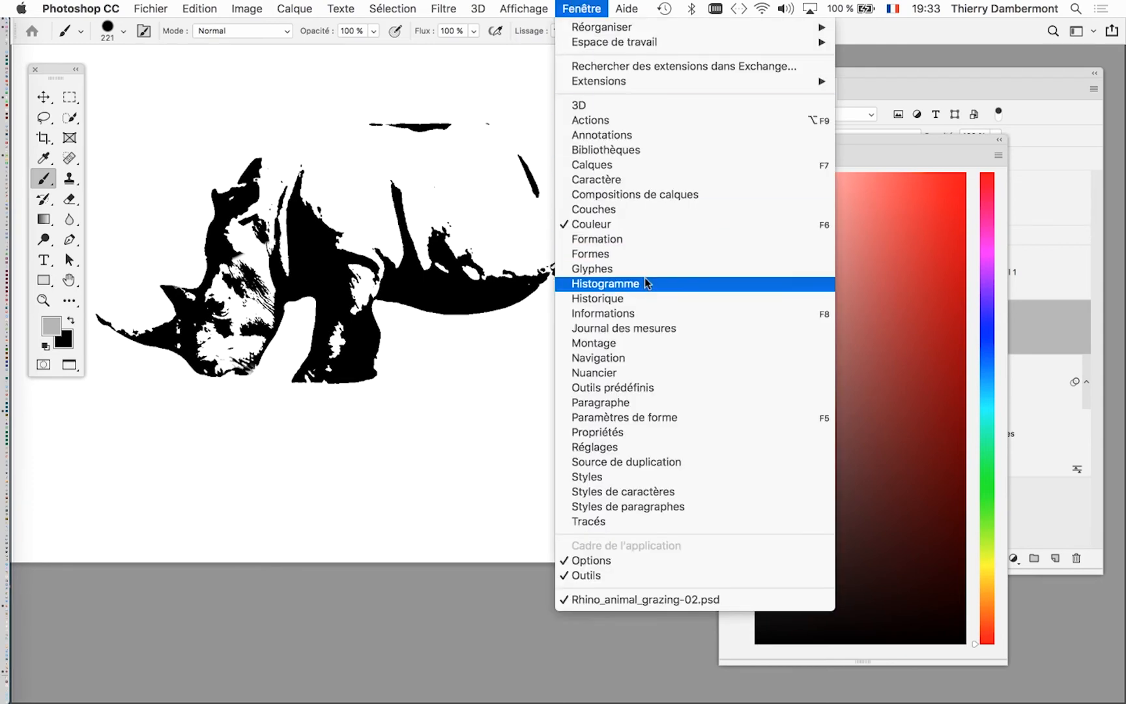
click(648, 297)
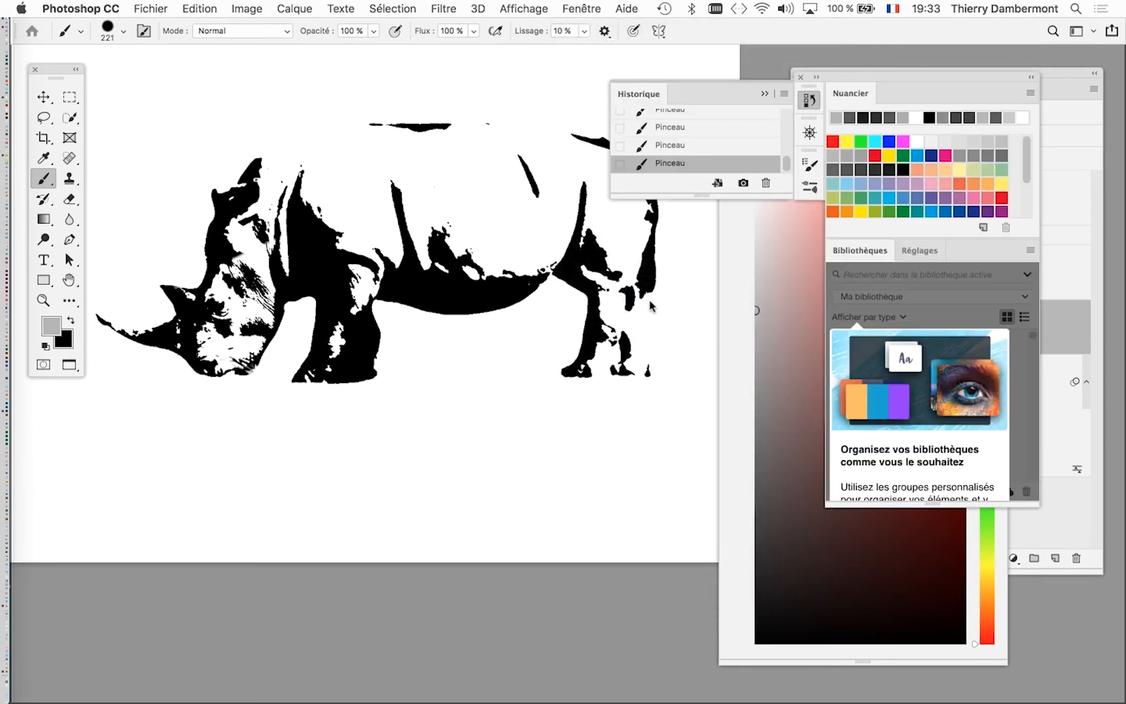
drag(640, 92, 451, 91)
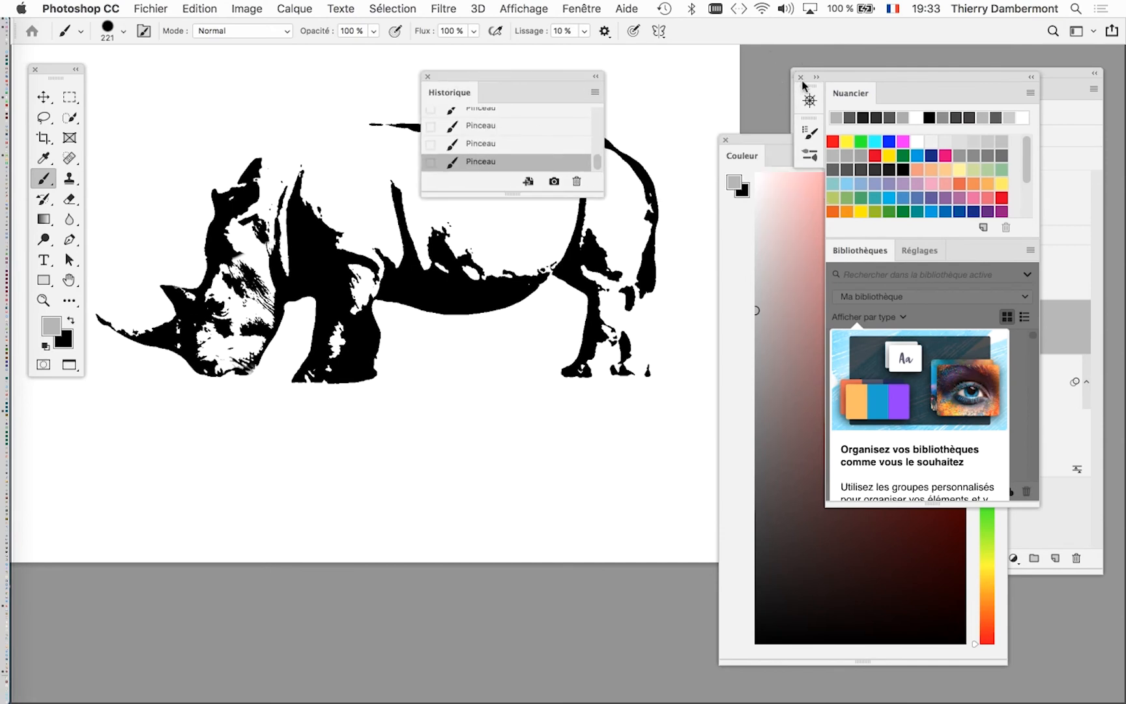
drag(599, 196, 531, 615)
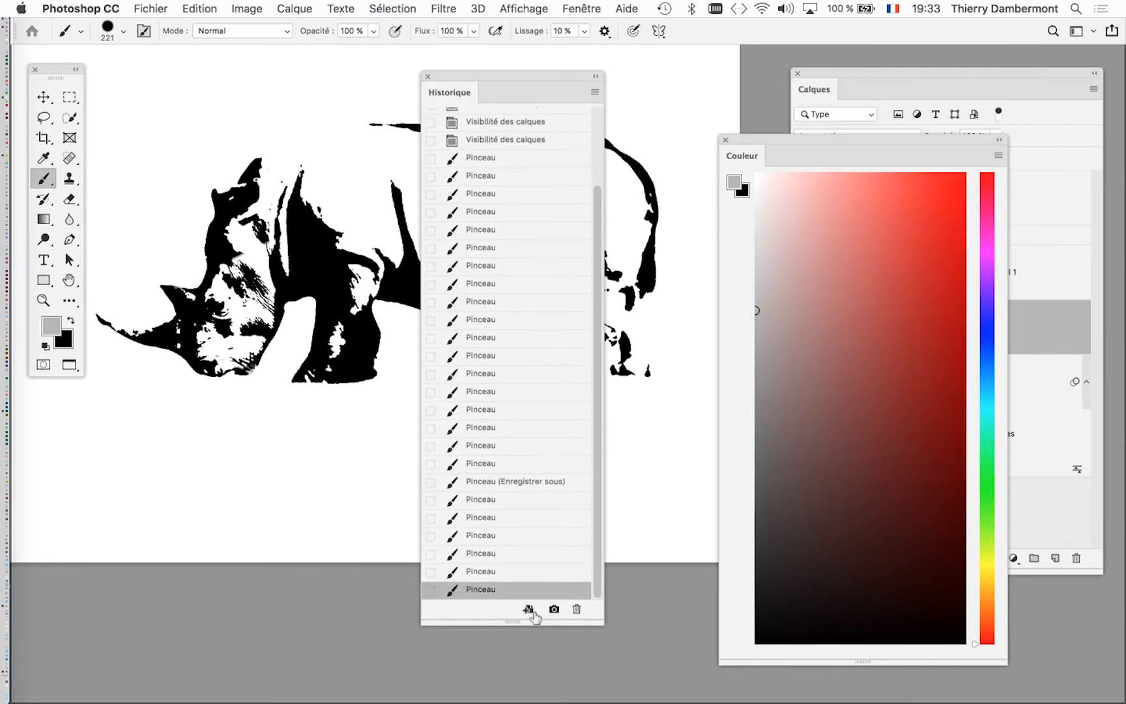
Compare the stencil at several earlier brush states in the history and restore the most recent one.
drag(445, 77, 579, 73)
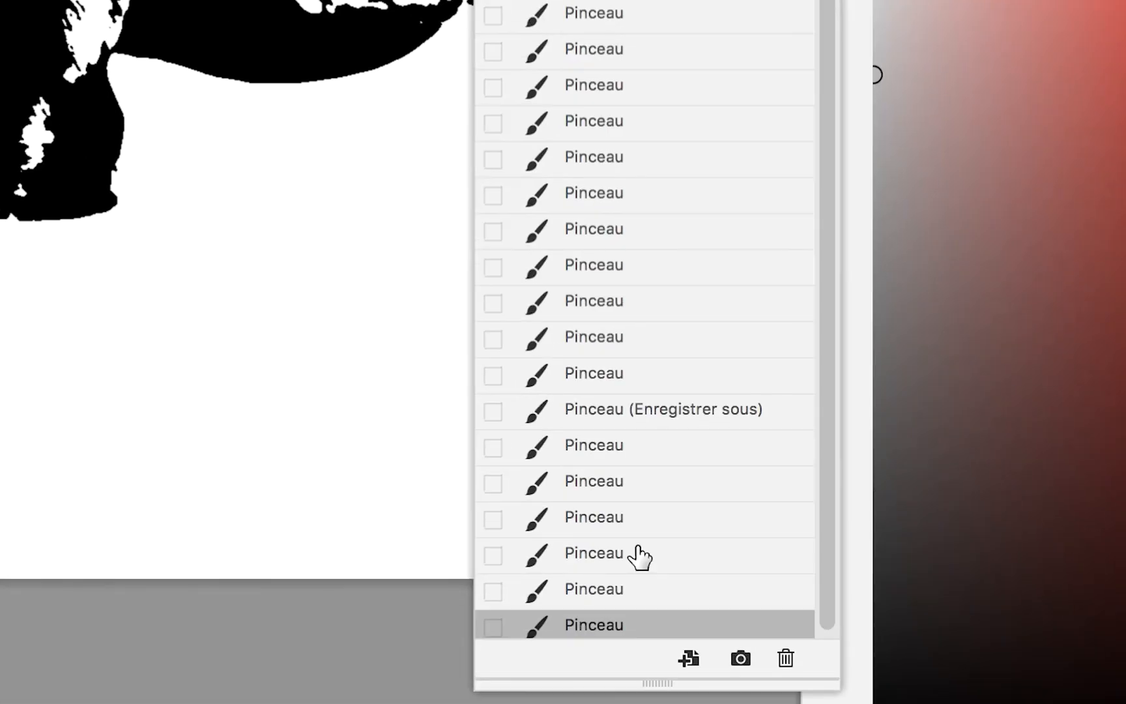
click(637, 521)
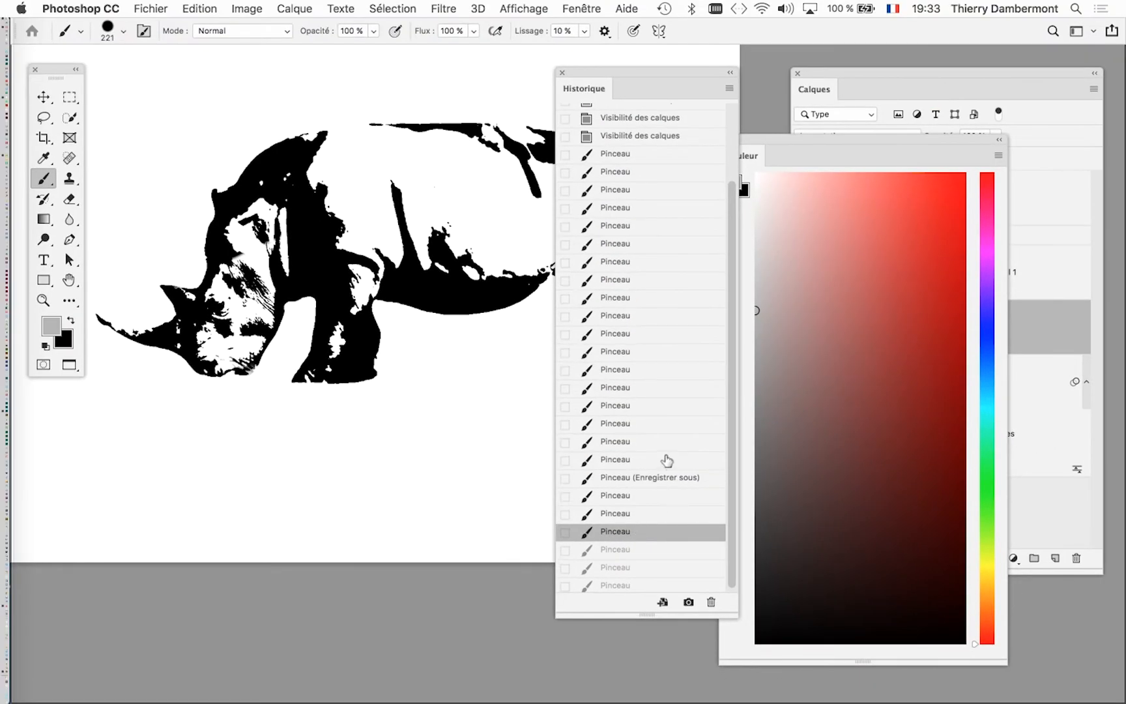
click(667, 460)
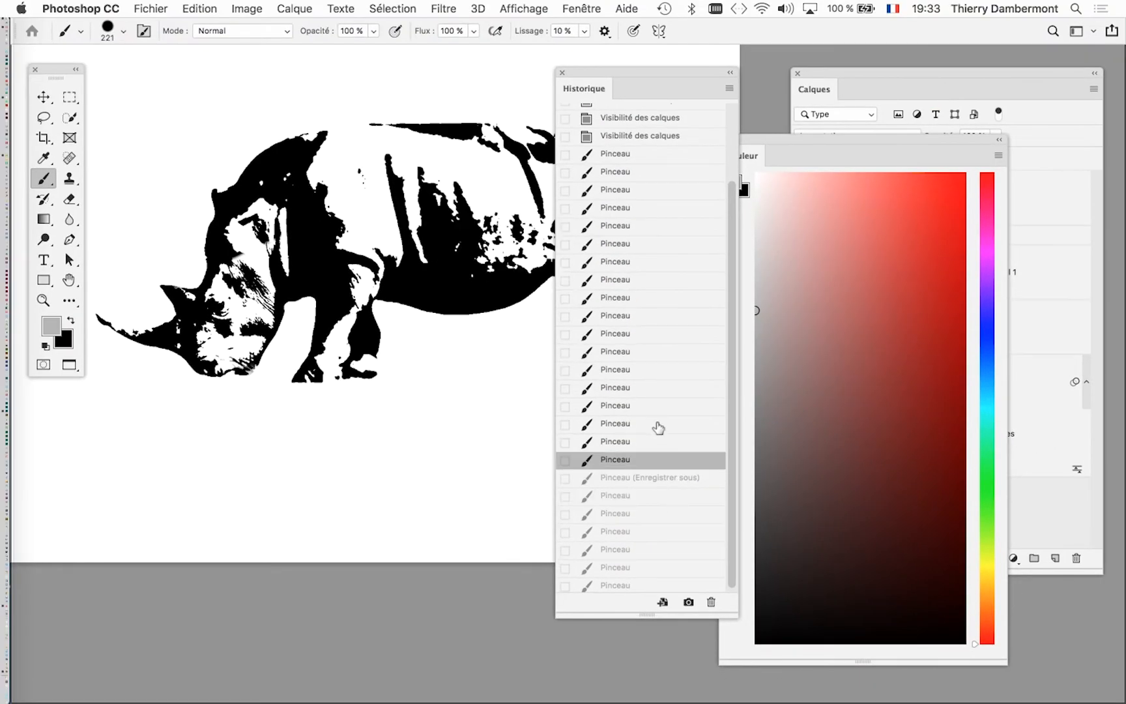
click(651, 424)
drag(599, 73, 683, 67)
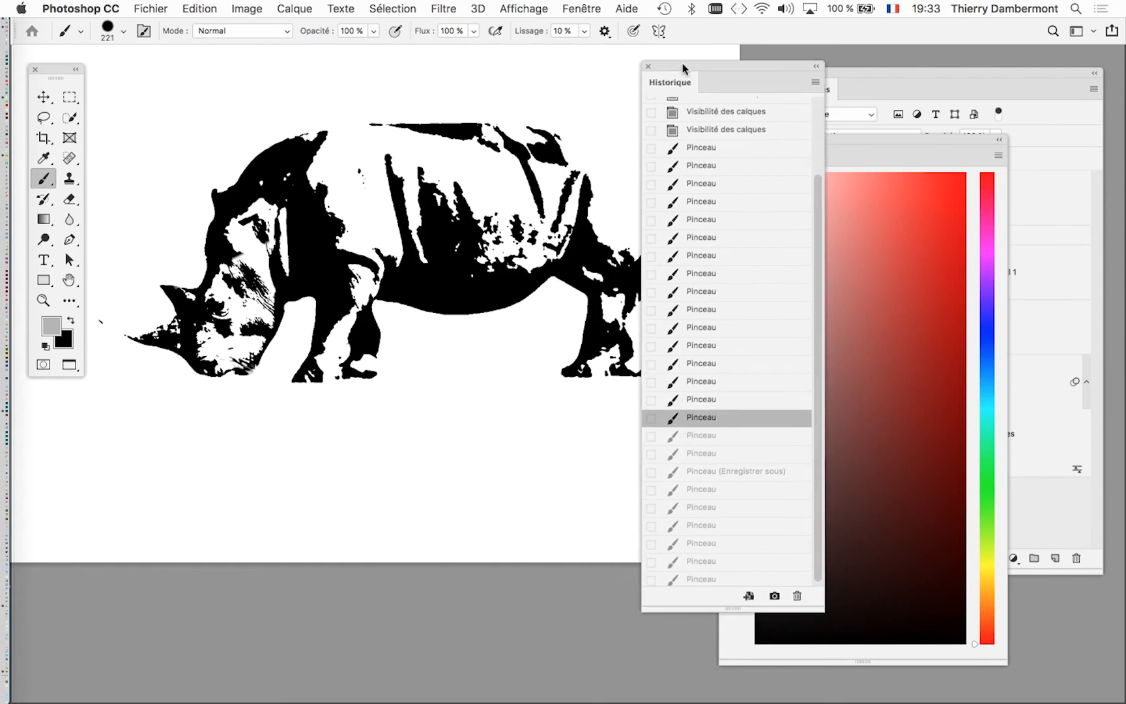
click(704, 525)
click(702, 542)
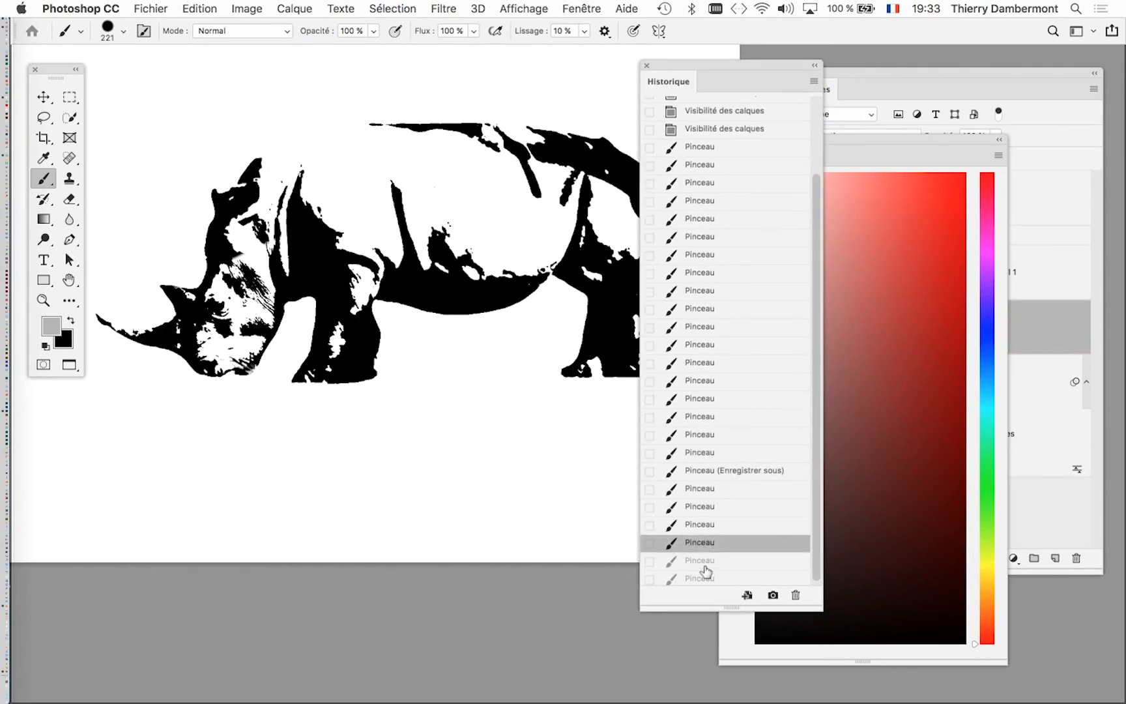
click(702, 560)
click(703, 578)
Review the brush states recorded before and after the Enregistrer sous entry, returning to the final stroke.
click(709, 449)
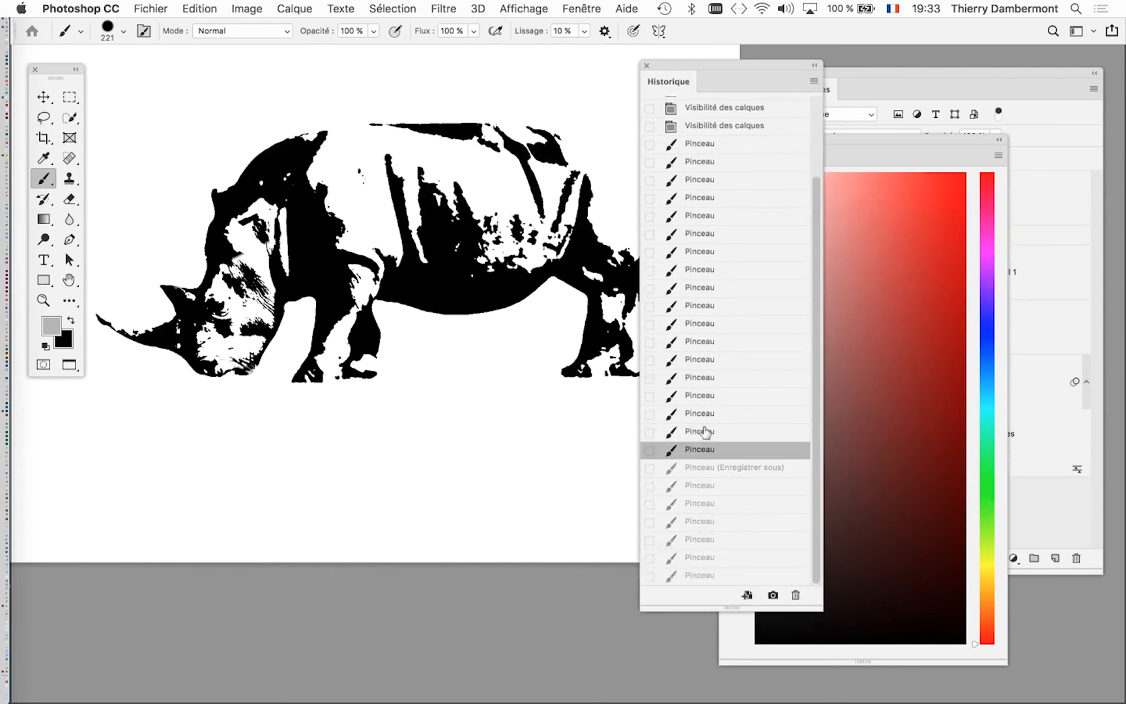
click(703, 394)
click(704, 340)
click(710, 486)
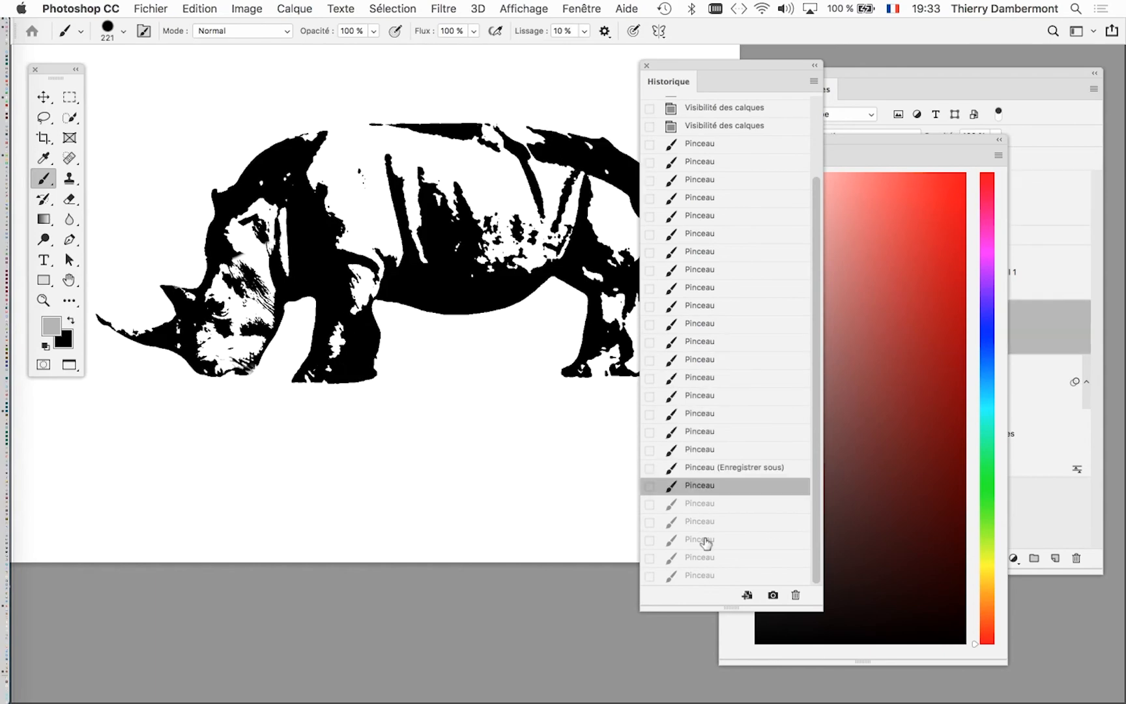
click(706, 540)
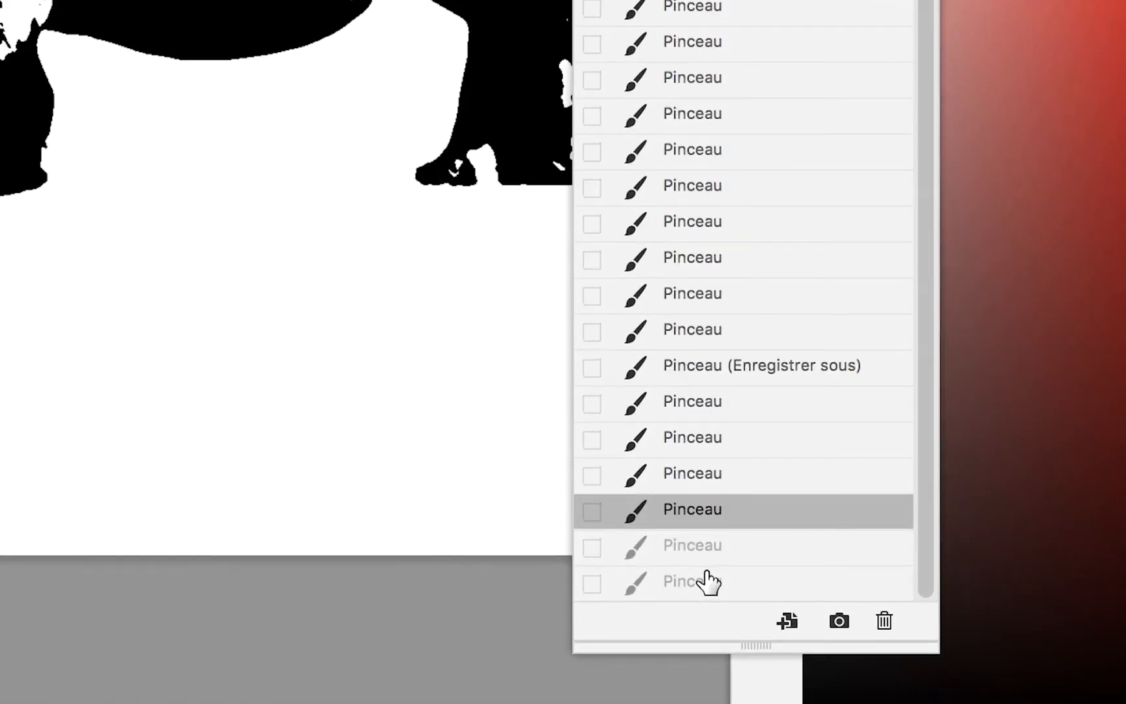
click(706, 575)
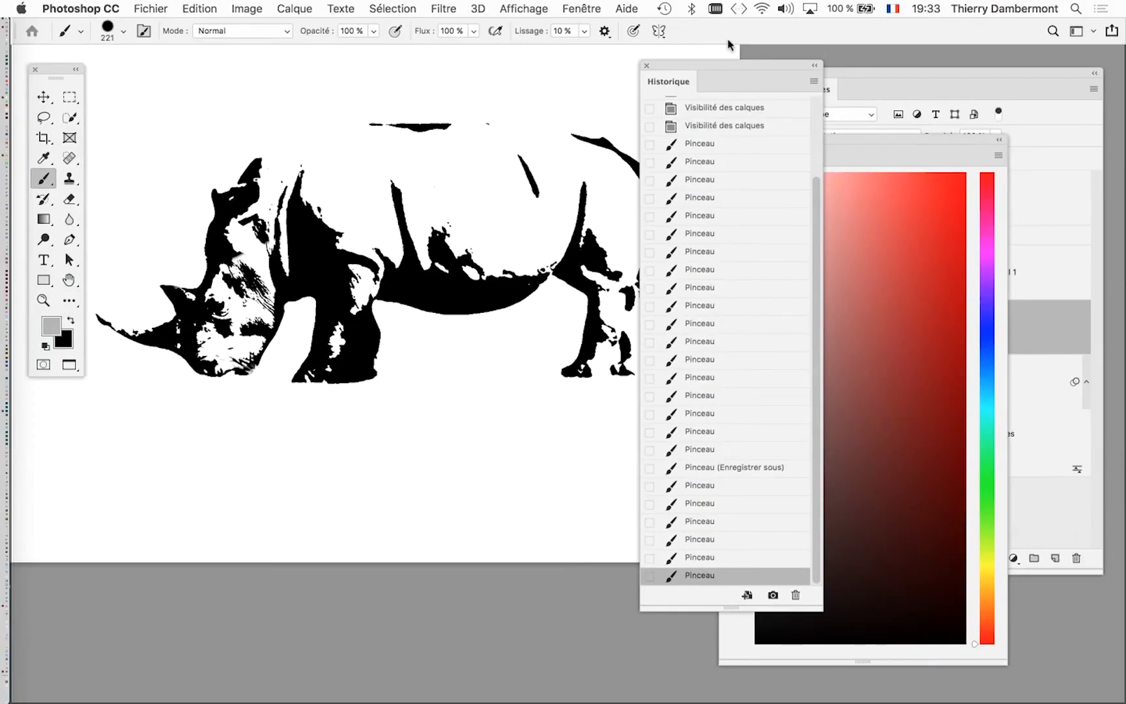
Hide the history and the colour picker to uncover the full layer stack.
click(648, 66)
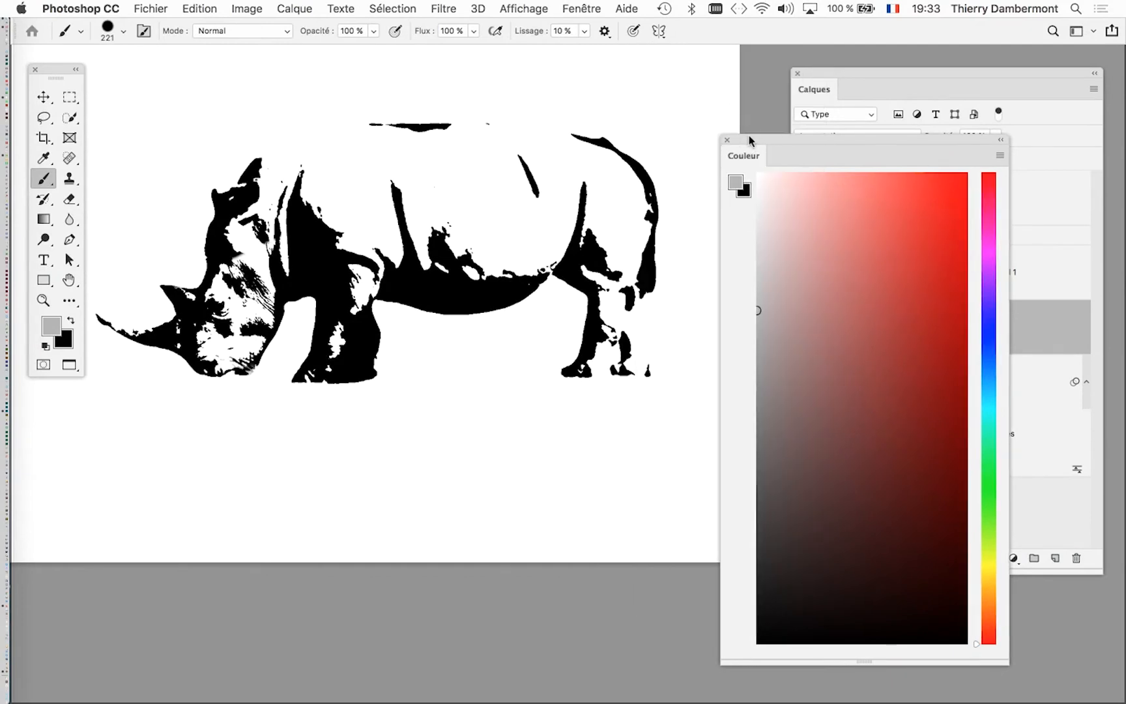
drag(748, 137, 775, 137)
mouse_move(485, 347)
mouse_down()
mouse_move(513, 359)
mouse_move(497, 360)
mouse_up()
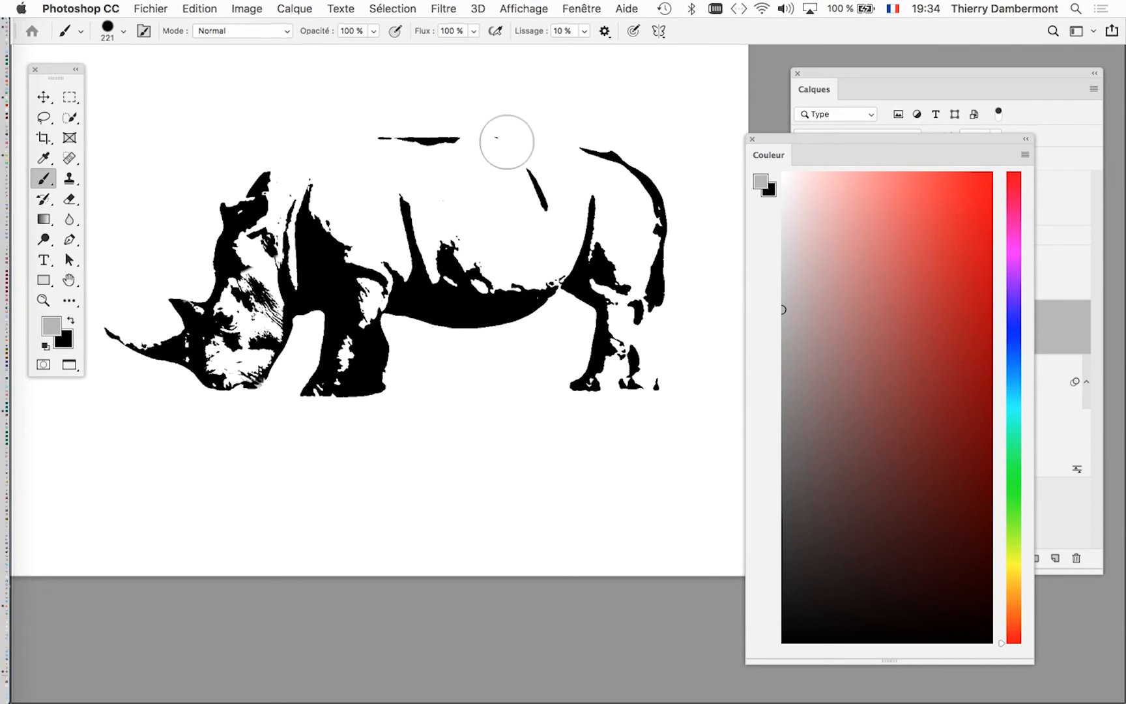
click(753, 140)
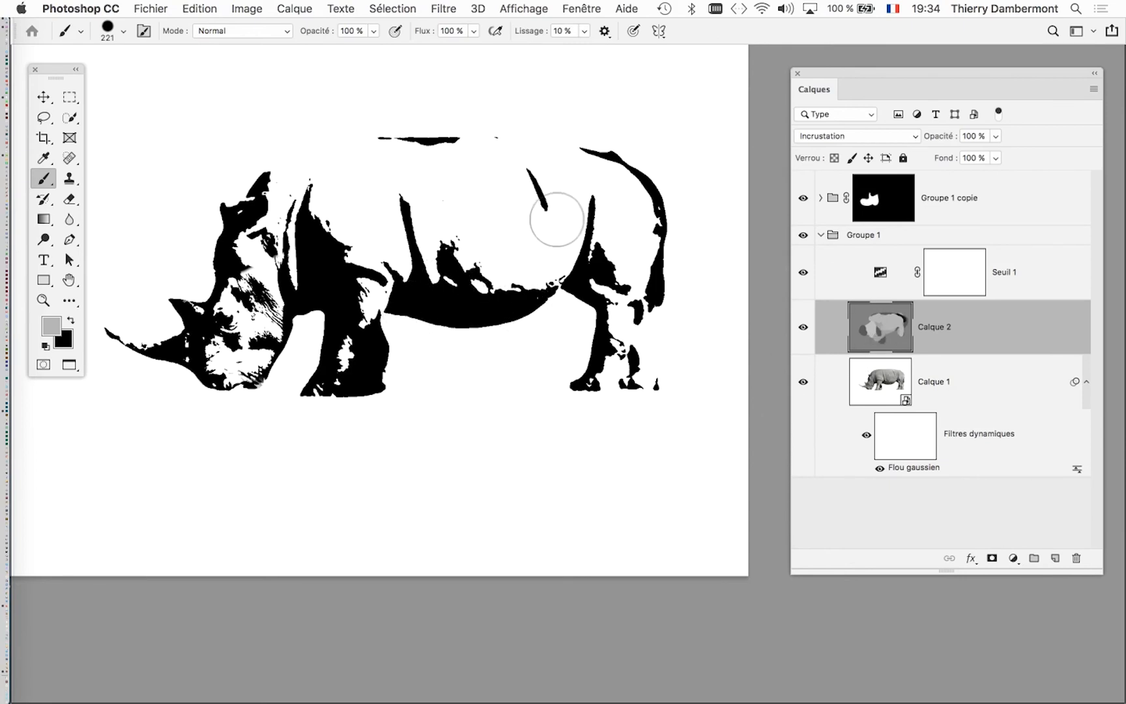
Display the colour picker again, choose a dark grey and paint it along the belly's upper edge to the shoulder on Calque 2.
click(570, 8)
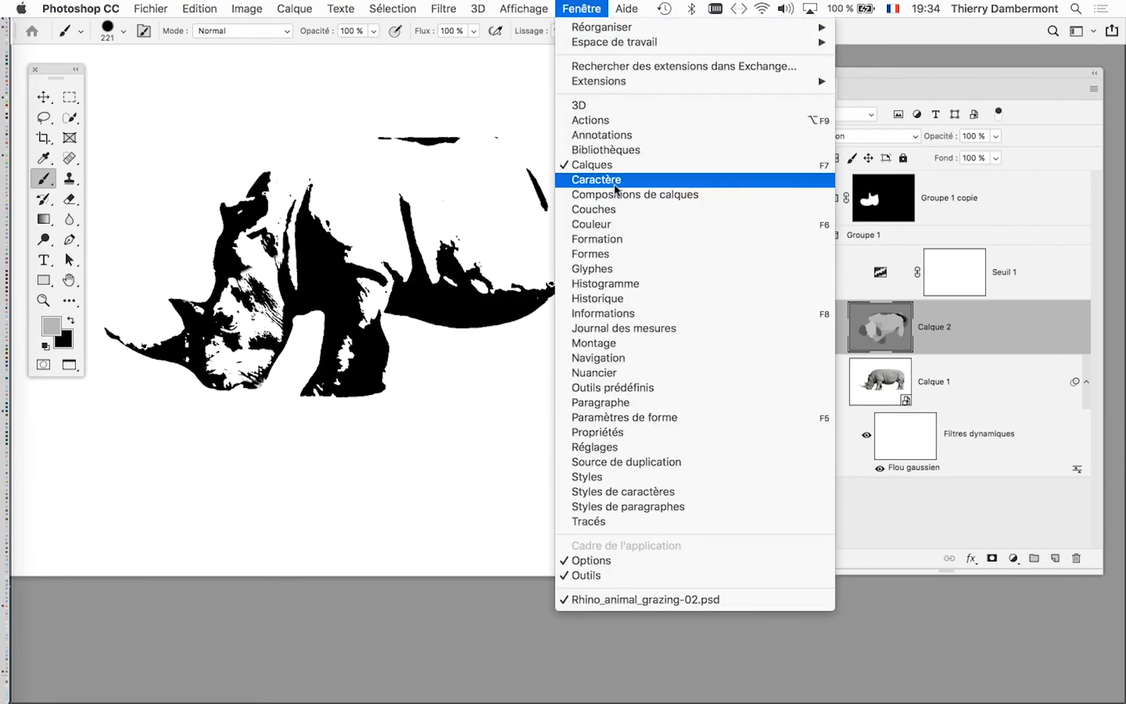
click(621, 229)
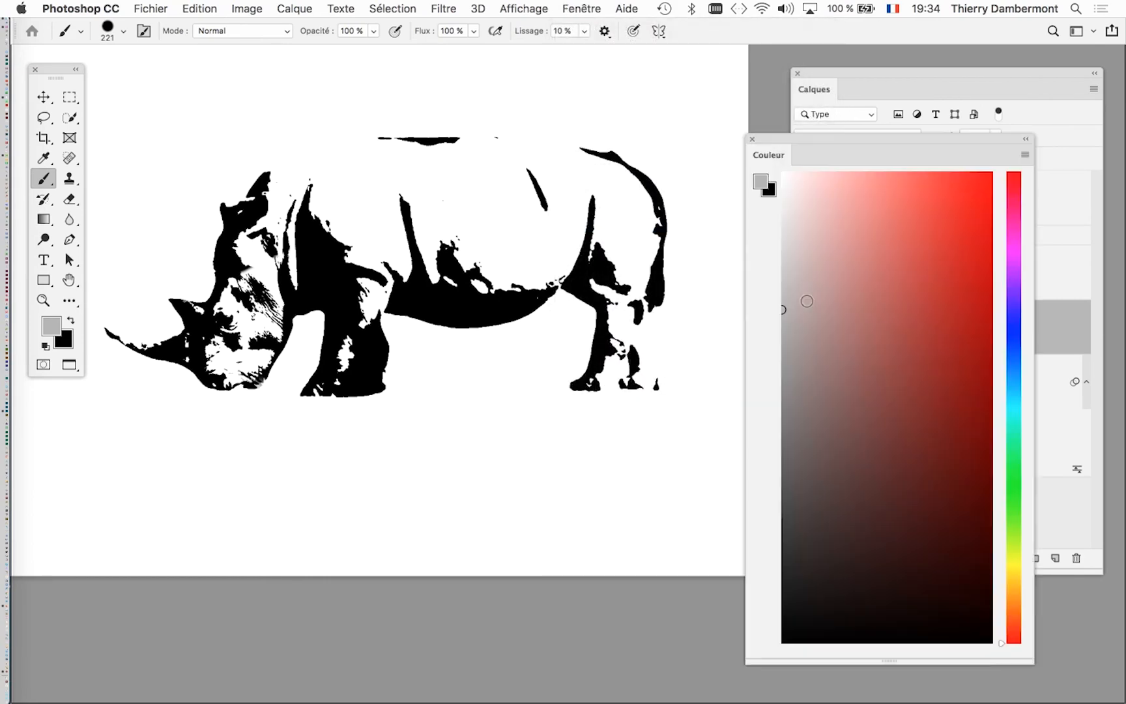
drag(802, 306, 783, 441)
drag(541, 294, 368, 279)
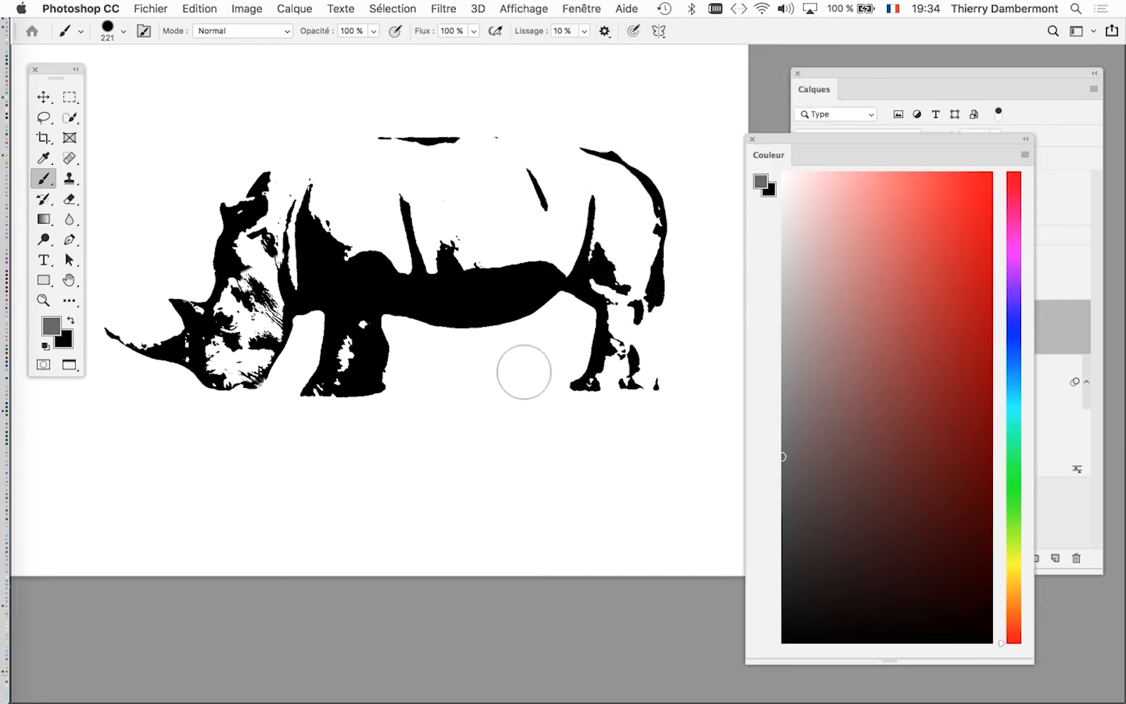
Paint a light grey from the belly down the front legs, retouch the front foot in mid grey and hide the colour picker.
drag(784, 391, 783, 271)
mouse_move(461, 274)
mouse_down()
mouse_move(416, 264)
mouse_move(418, 277)
mouse_move(529, 281)
mouse_move(514, 316)
mouse_move(560, 261)
mouse_move(415, 274)
mouse_move(385, 289)
mouse_move(316, 256)
mouse_move(326, 402)
mouse_up()
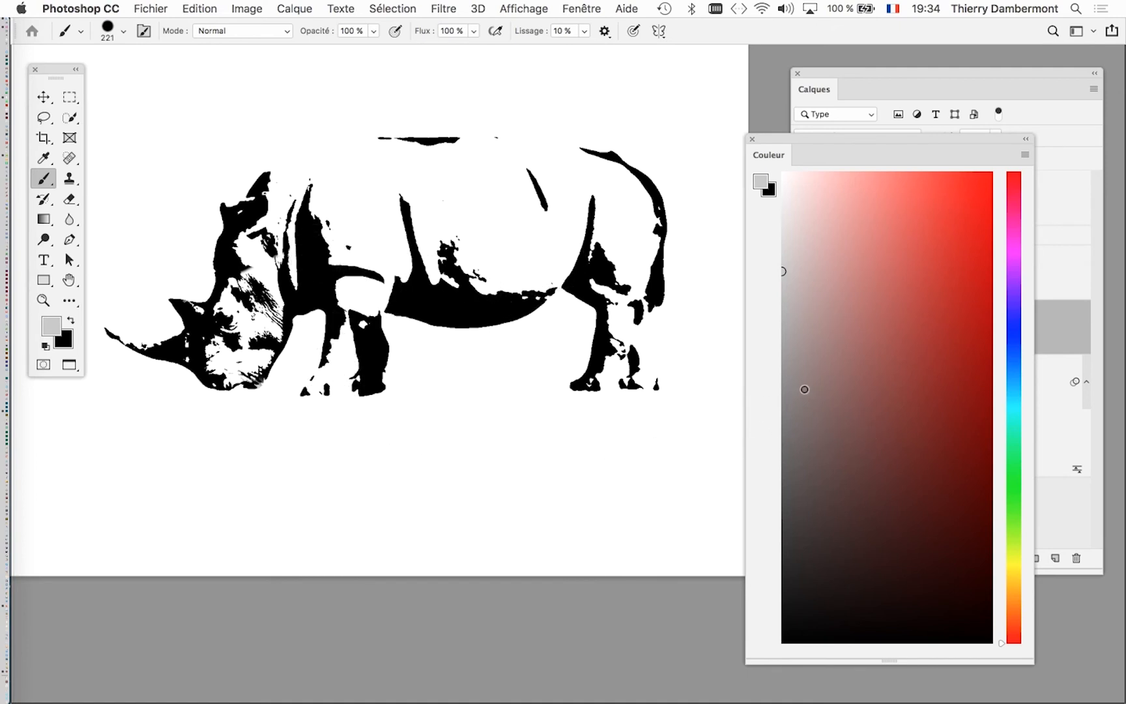
click(782, 364)
mouse_move(303, 355)
mouse_down()
mouse_move(295, 385)
mouse_move(319, 394)
mouse_up()
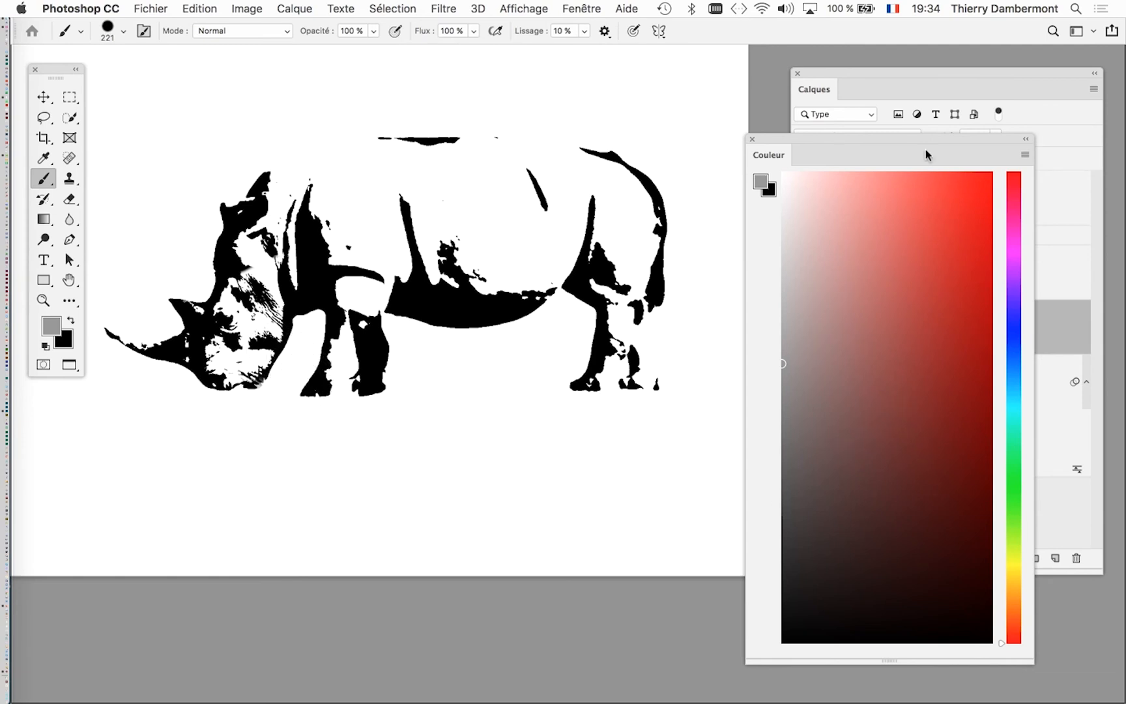
click(752, 139)
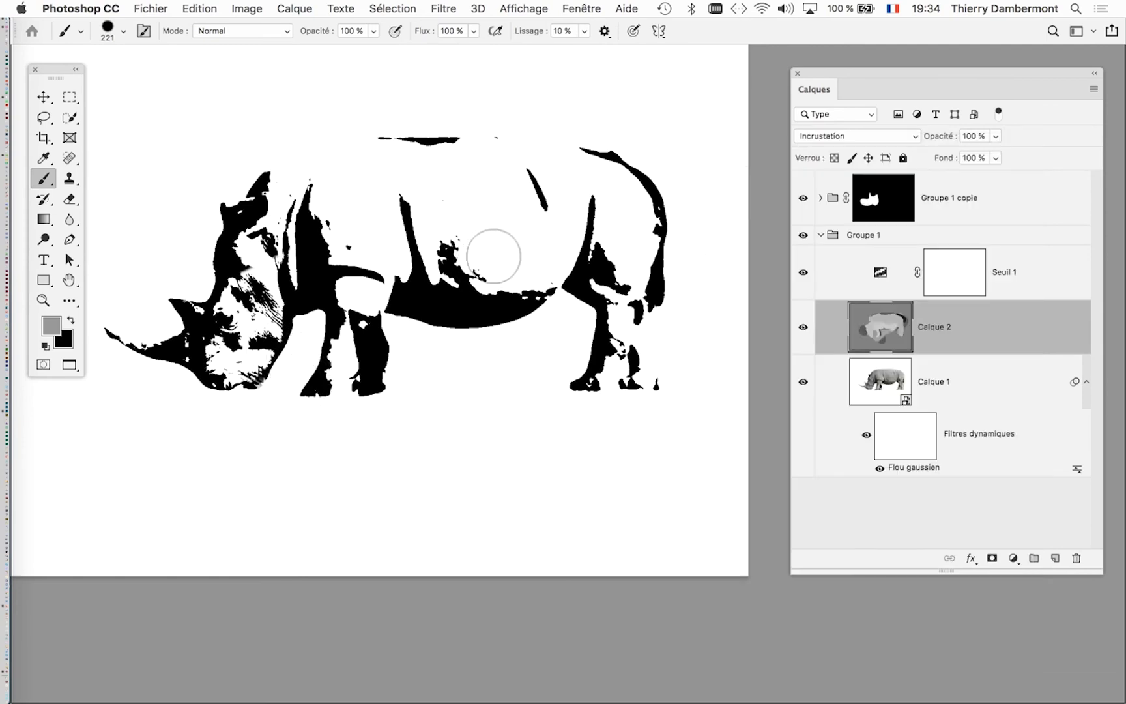
Collapse Groupe 1 and add a new empty layer above Groupe 1 copie.
drag(492, 251, 563, 263)
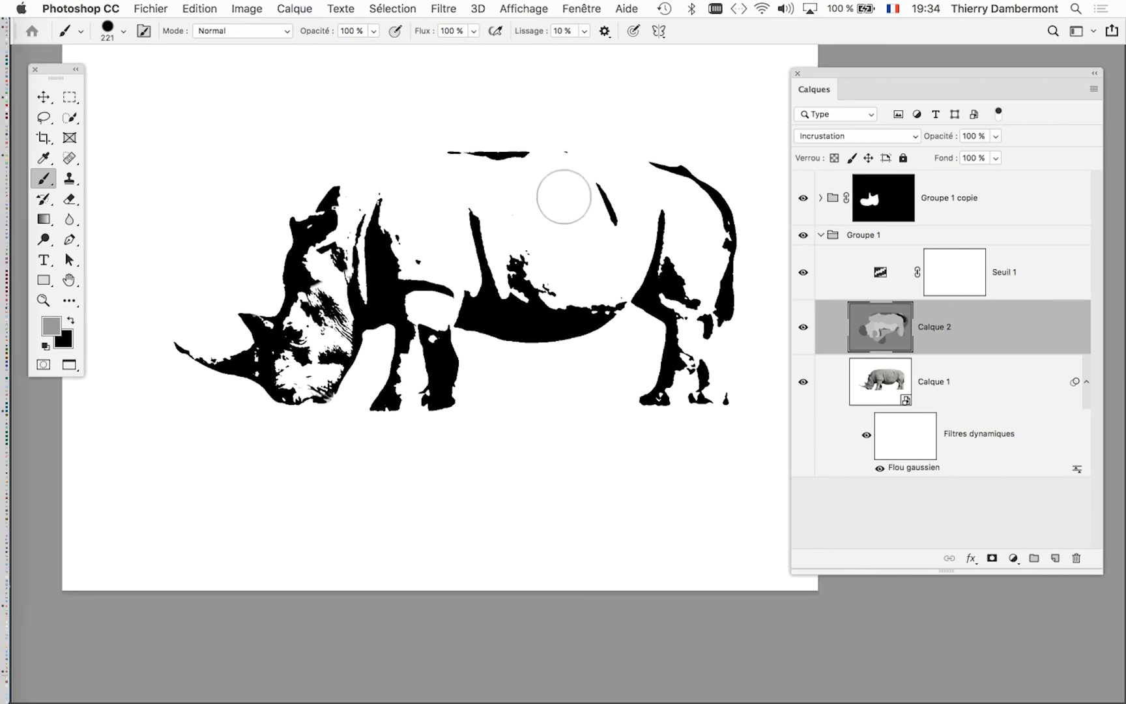
click(821, 235)
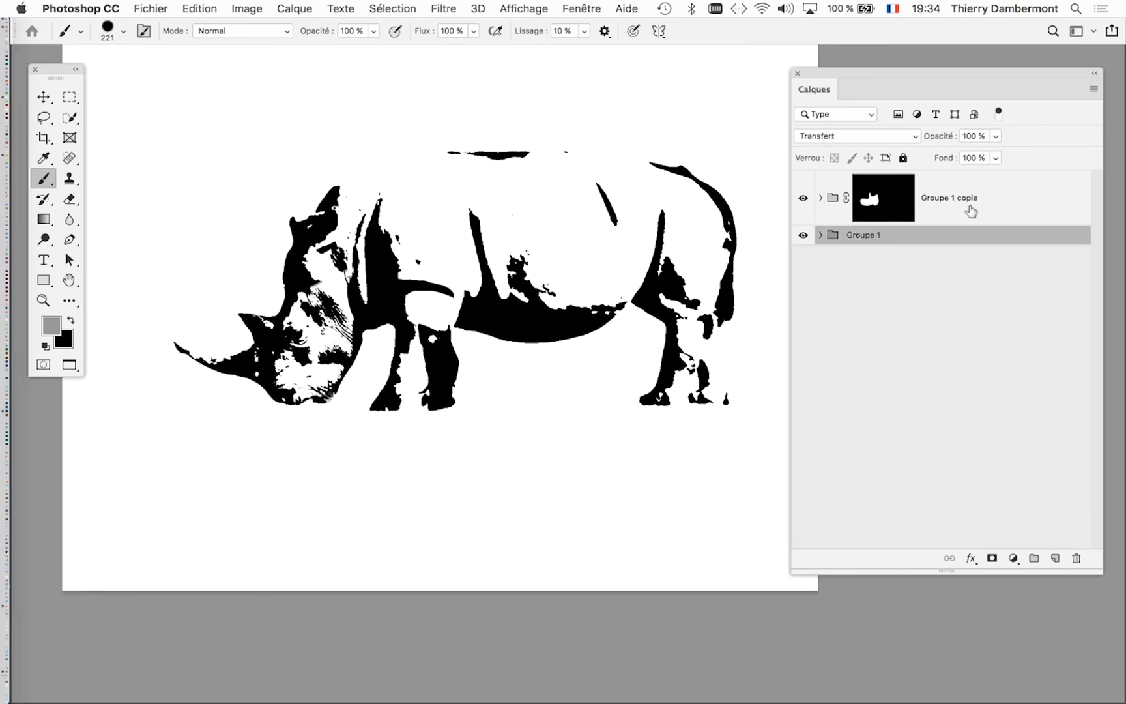
click(970, 211)
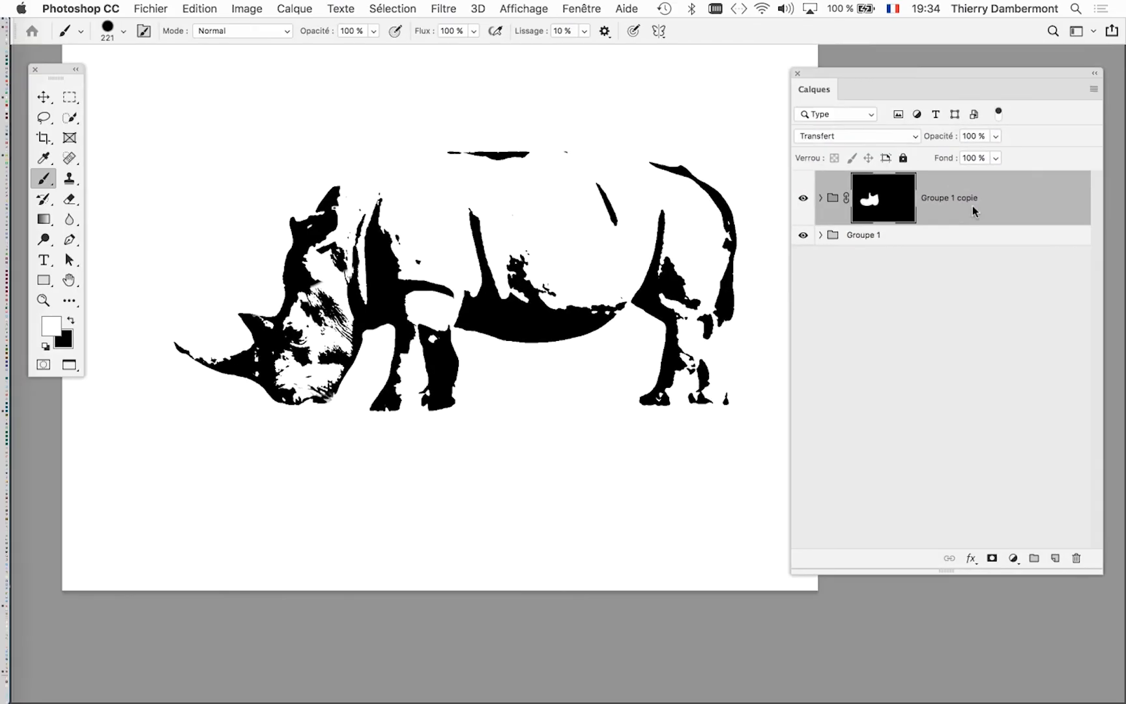
click(1055, 559)
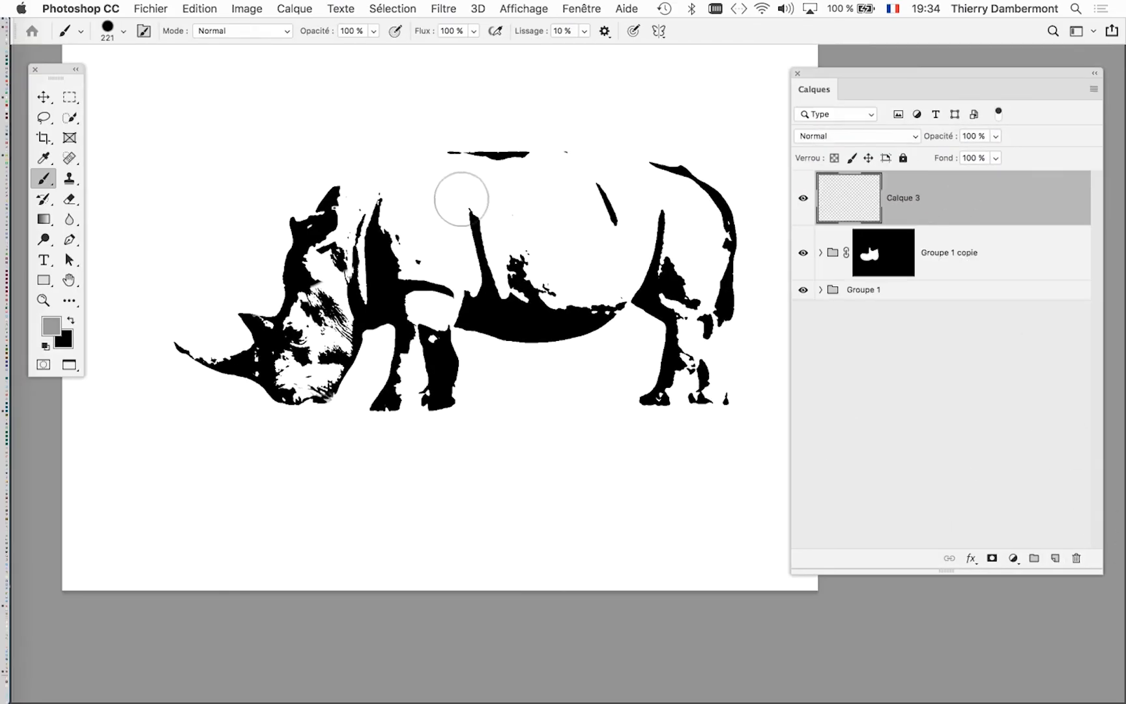
Set white as the foreground colour and paint out the specks around the rhino's neck with an 80 px brush on Calque 3.
scroll(564, 253, up, 3)
scroll(635, 208, left, 5)
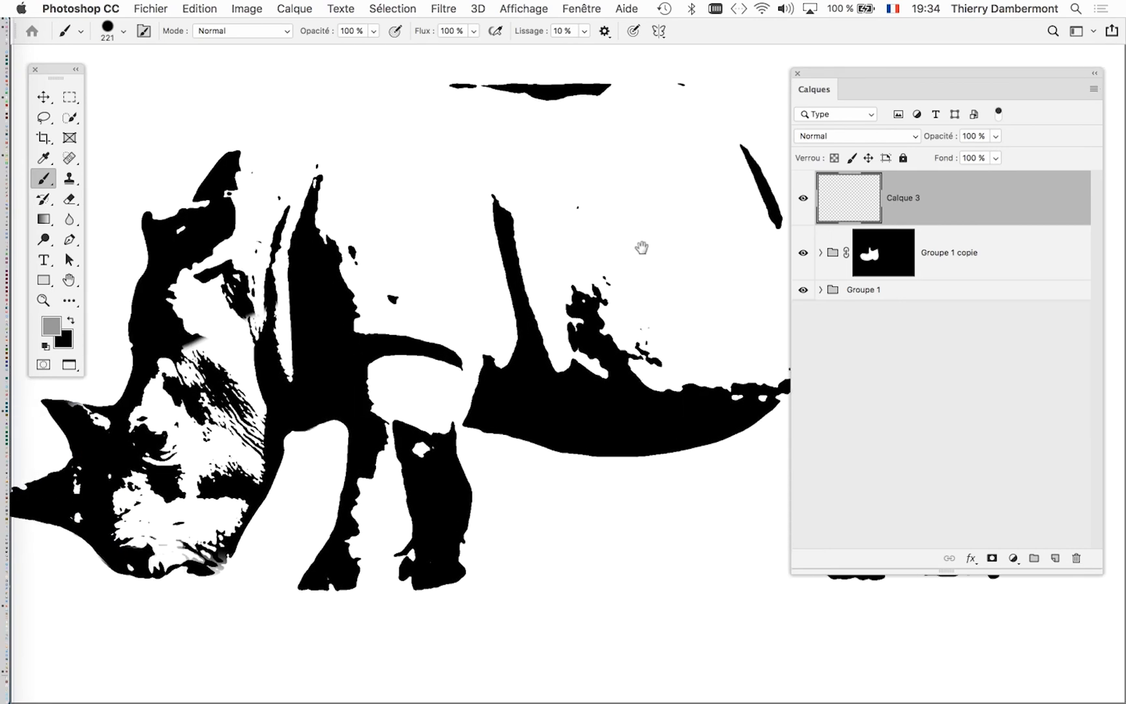
click(46, 345)
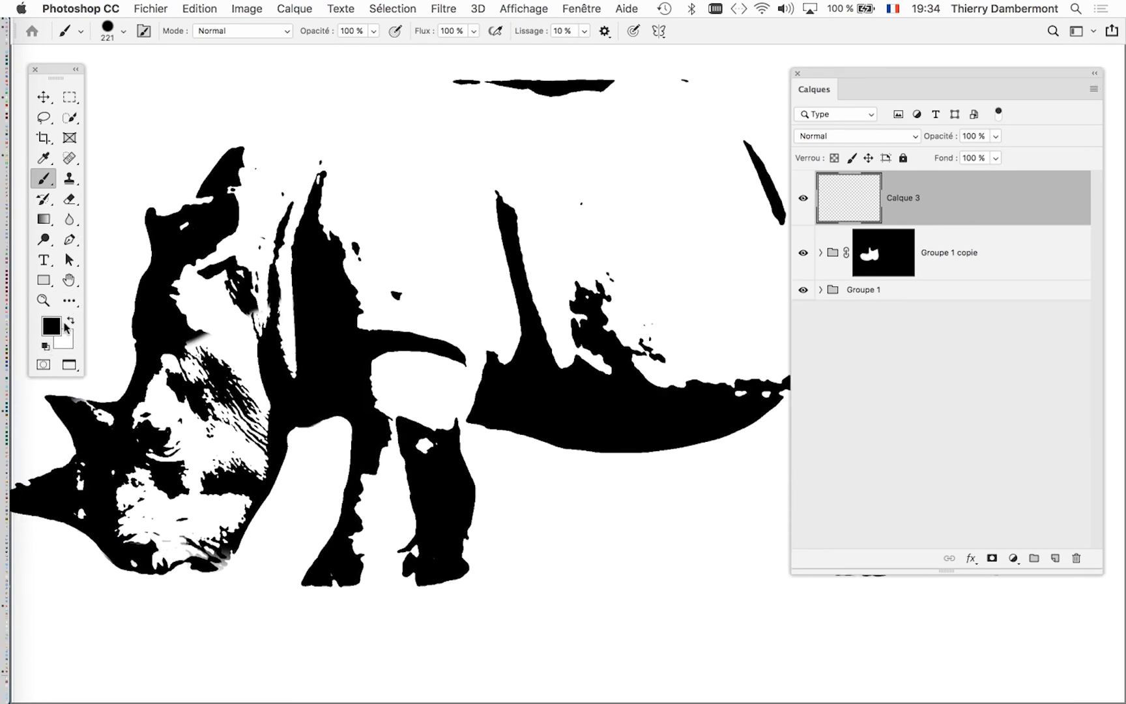
click(71, 320)
ctrl+alt+drag(323, 302, 250, 311)
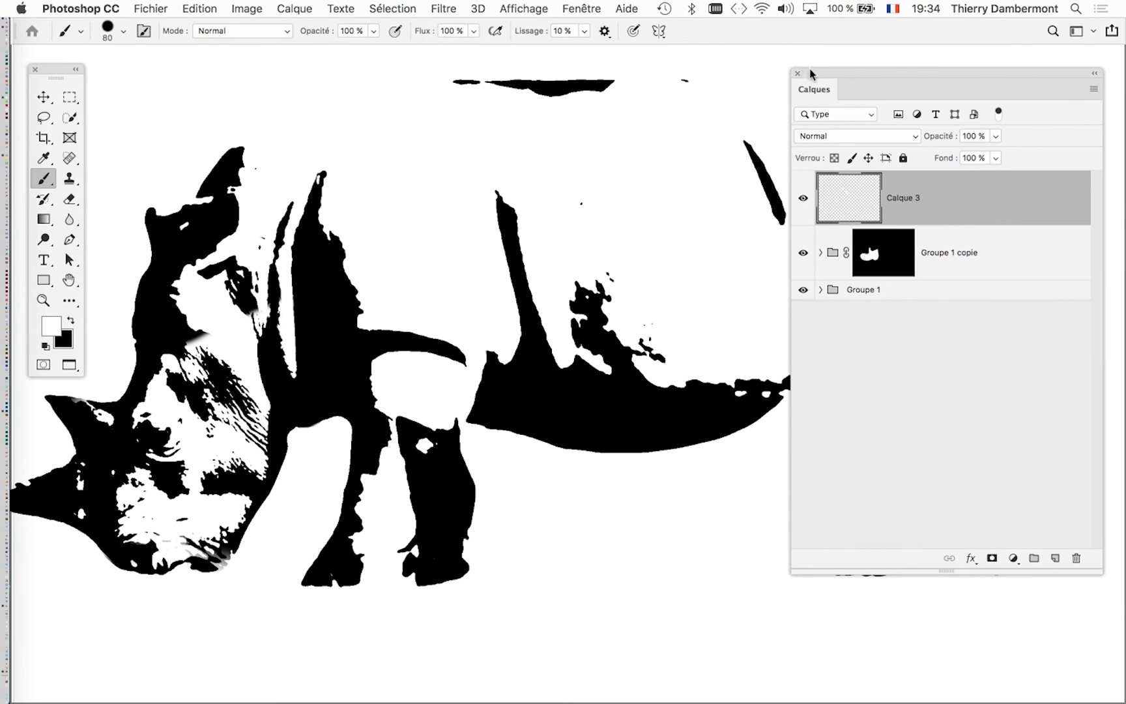
Move the layer list off the rump, paint out the flank specks in white, and clean the ear and cheek area with a 26 px brush.
drag(811, 73, 917, 214)
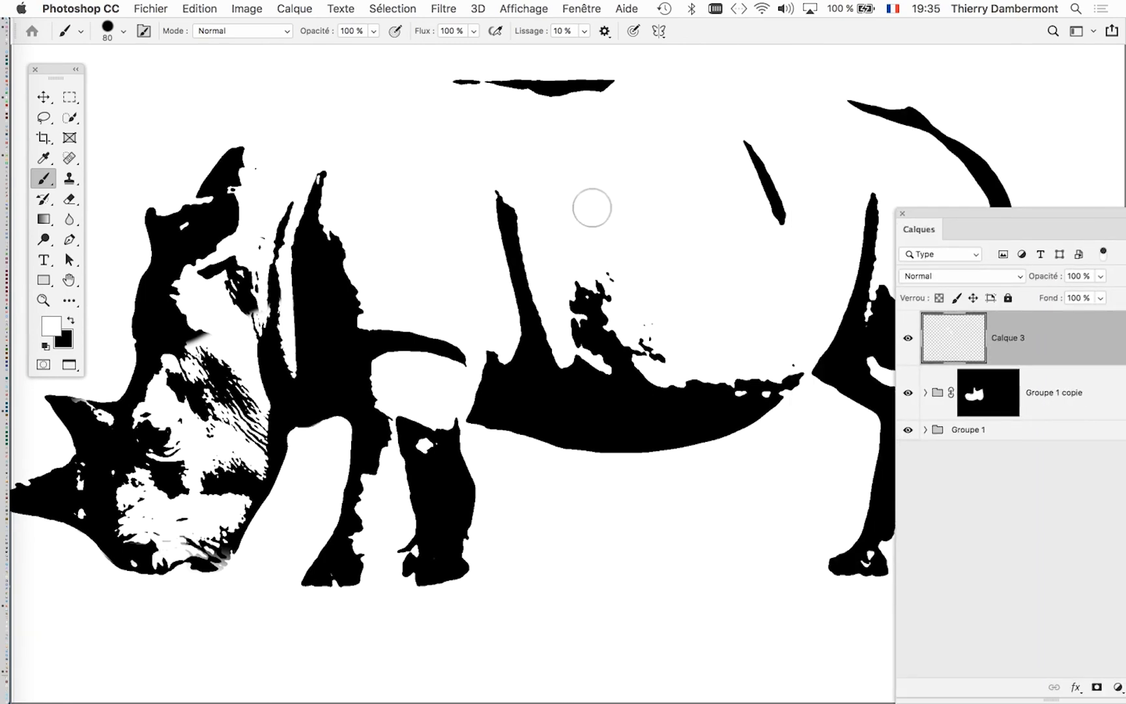
drag(612, 257, 657, 352)
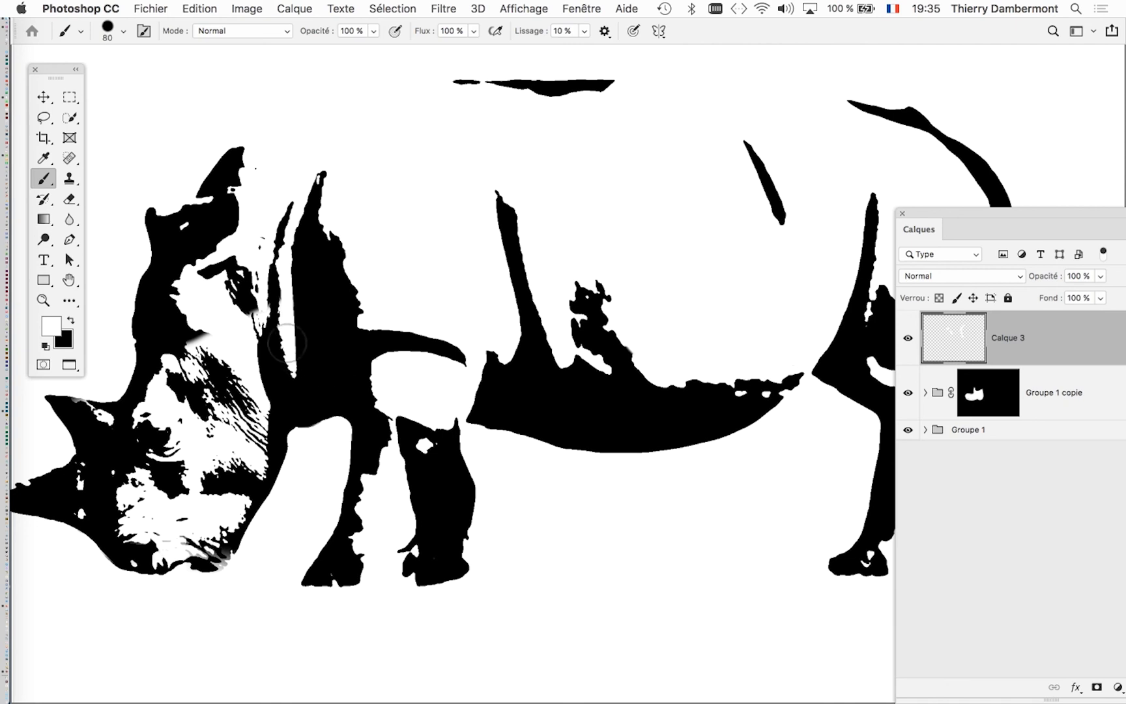
mouse_move(290, 310)
mouse_down()
mouse_move(272, 316)
mouse_move(290, 310)
mouse_up()
mouse_move(260, 254)
mouse_down()
mouse_move(260, 241)
mouse_move(256, 273)
mouse_up()
scroll(260, 241, up, 2)
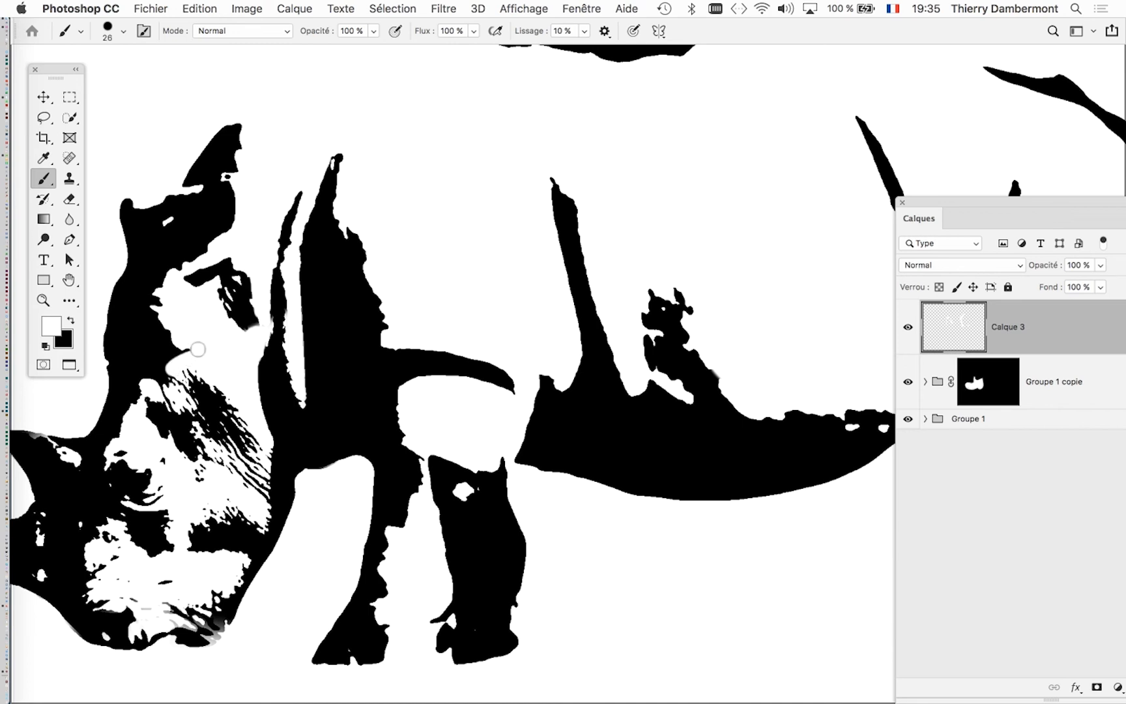
Paint out the isolated black speck behind the rear hind foot in white.
scroll(394, 337, down, 3)
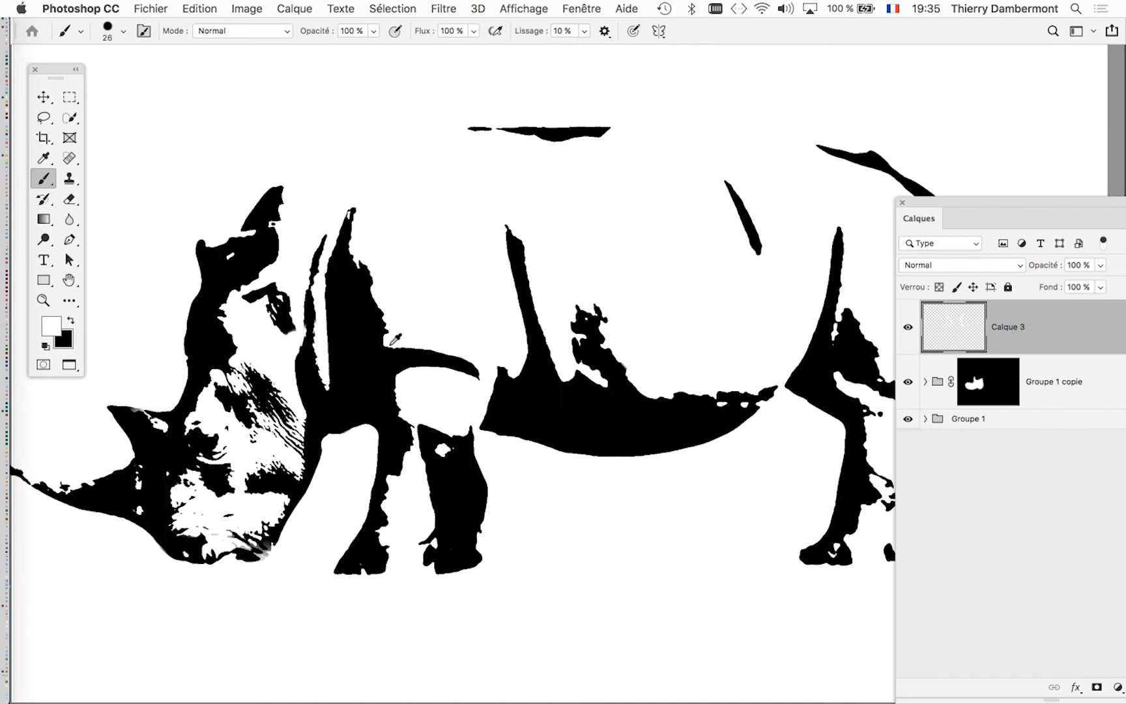
drag(523, 373, 505, 323)
scroll(791, 450, up, 5)
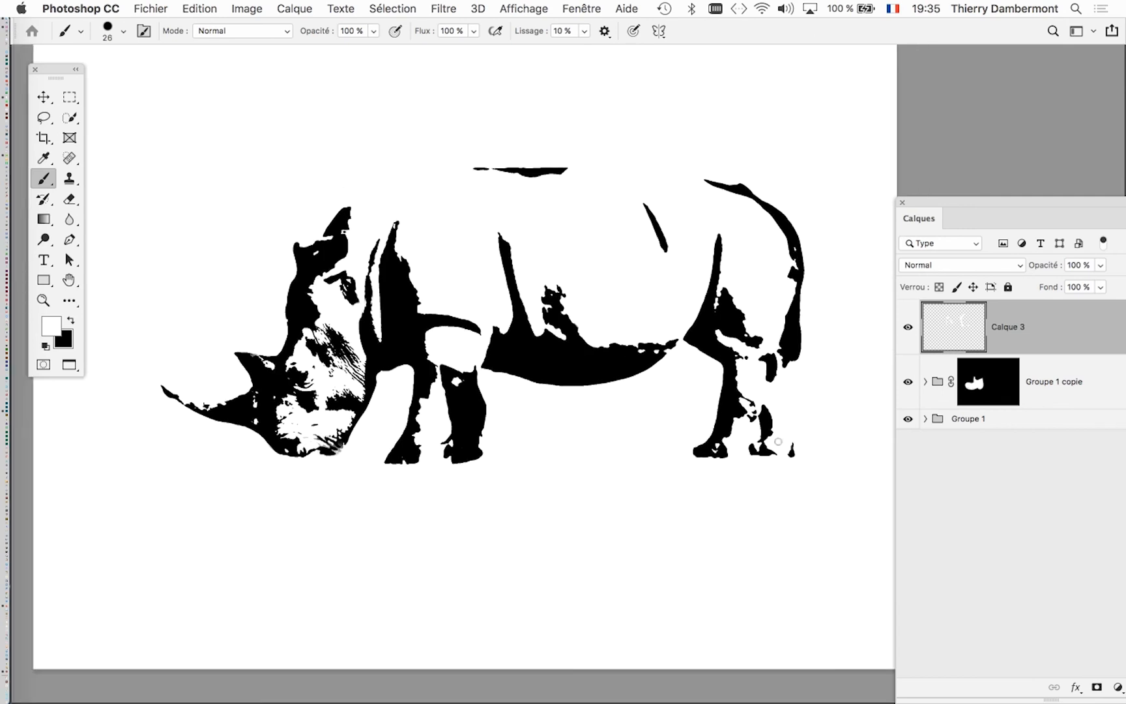
mouse_move(804, 434)
mouse_down()
mouse_move(793, 483)
mouse_move(805, 435)
mouse_up()
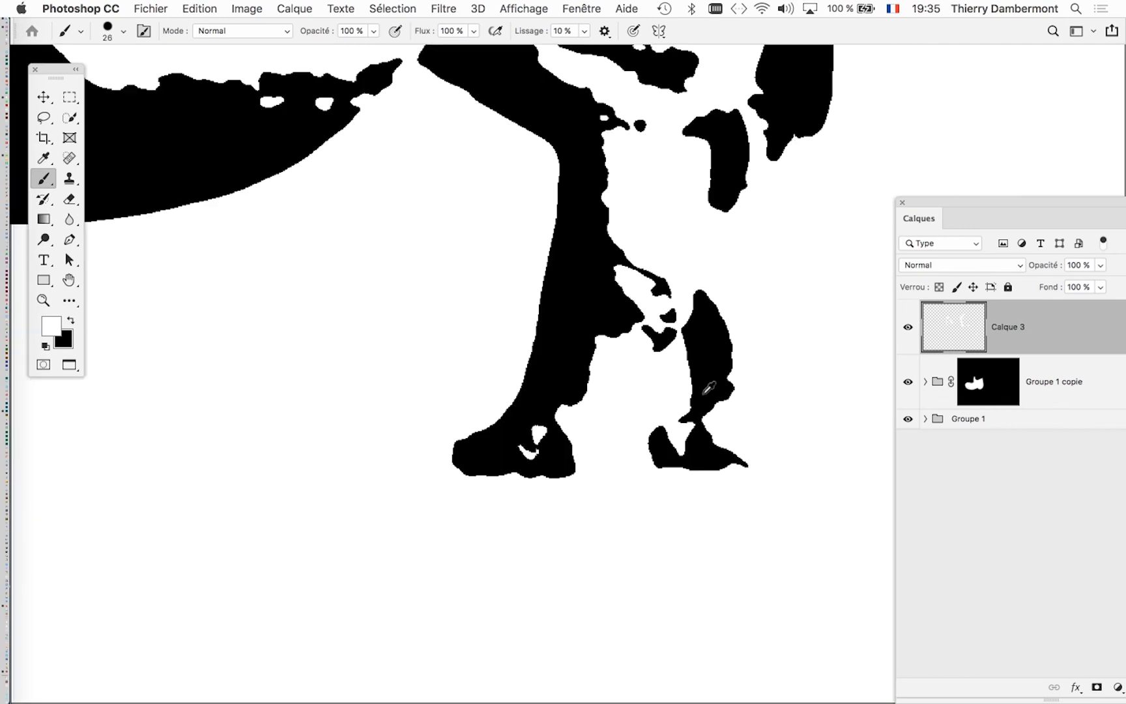
Fill the small white gaps at the rear end of the belly with black on Calque 3.
scroll(653, 350, down, 2)
scroll(596, 316, down, 1)
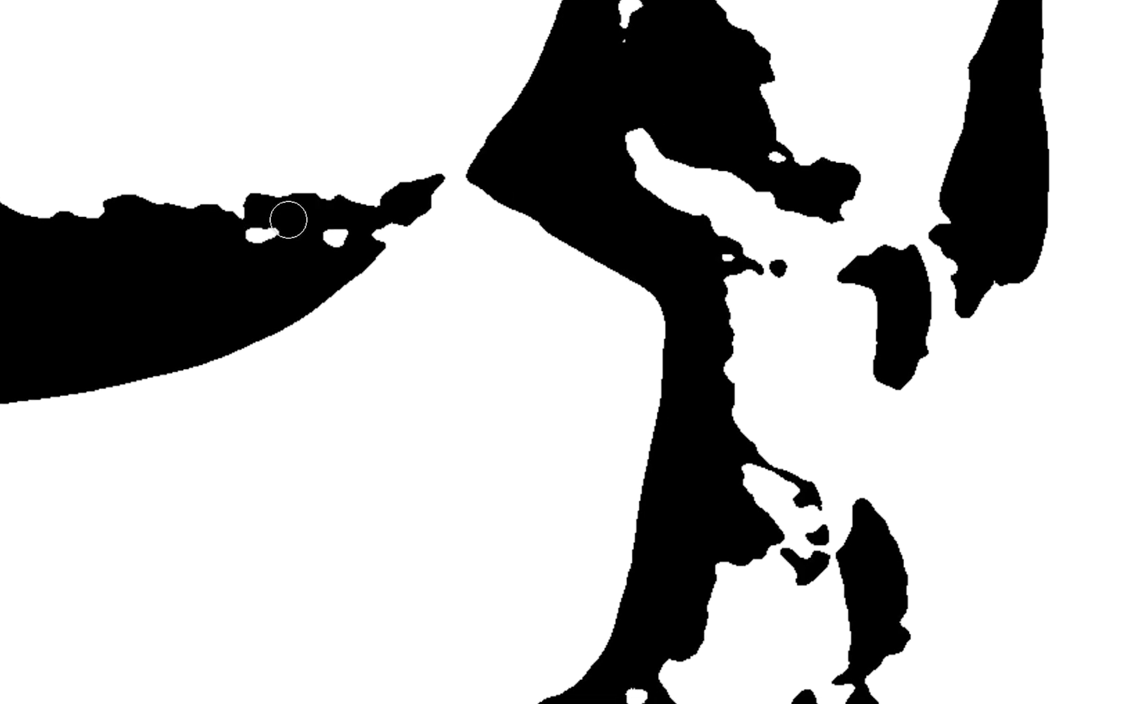
mouse_move(288, 220)
mouse_down()
mouse_move(250, 231)
mouse_move(349, 230)
mouse_up()
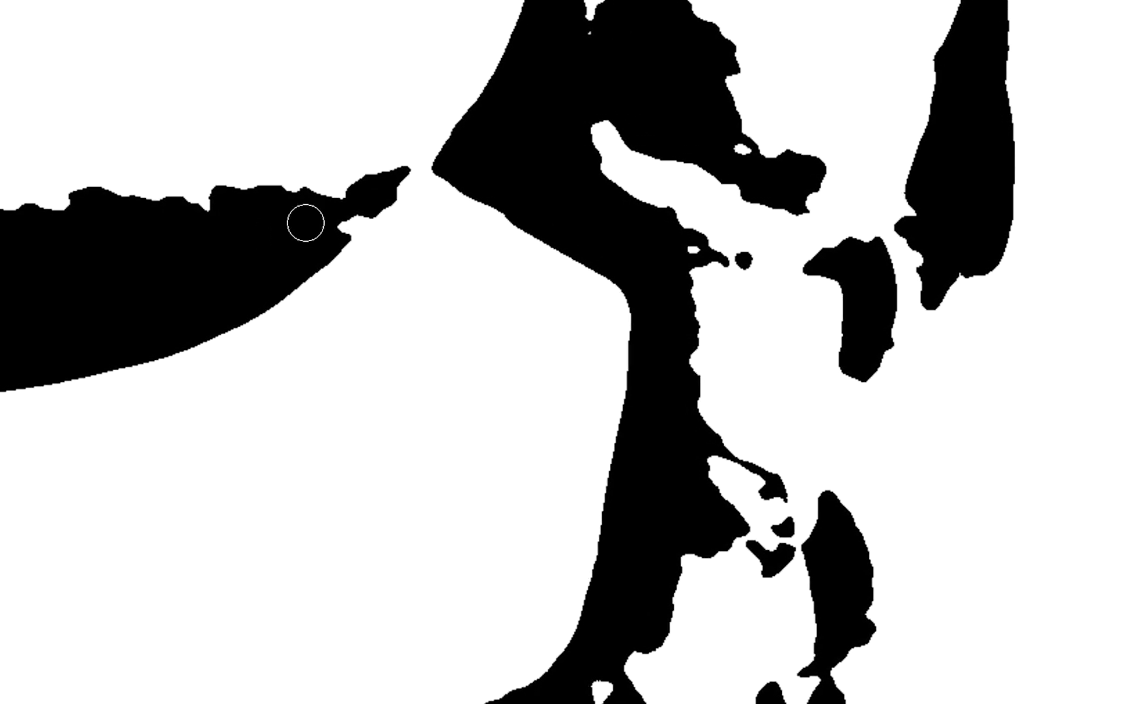
scroll(320, 212, down, 2)
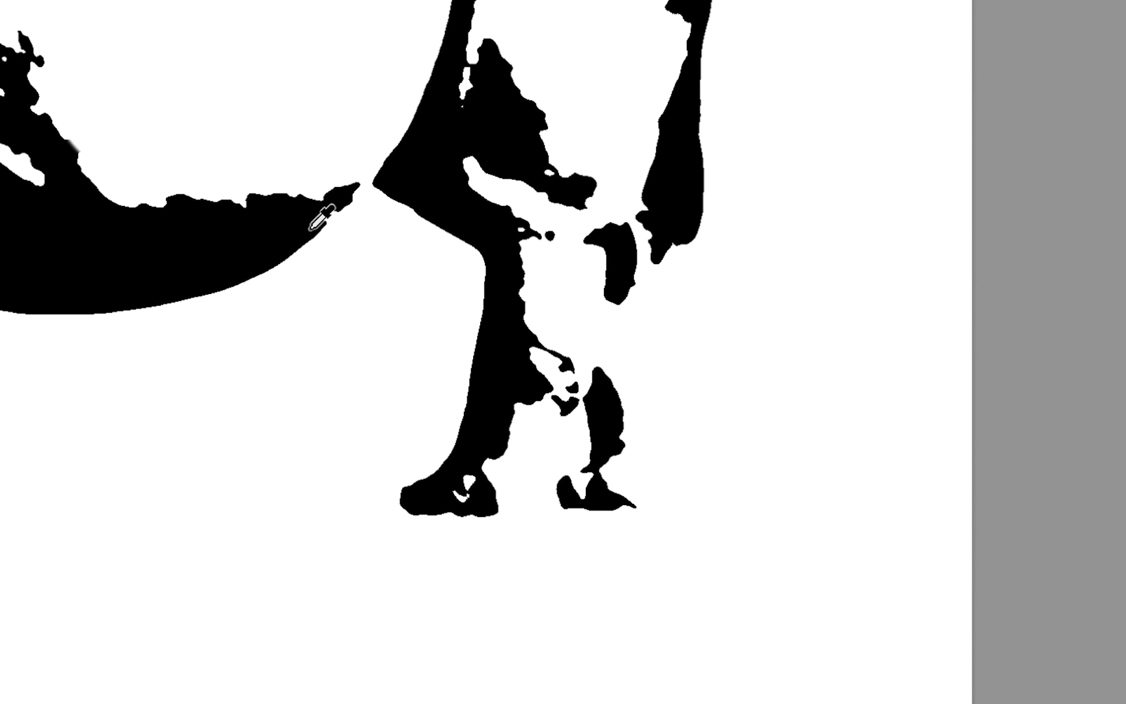
drag(318, 221, 528, 415)
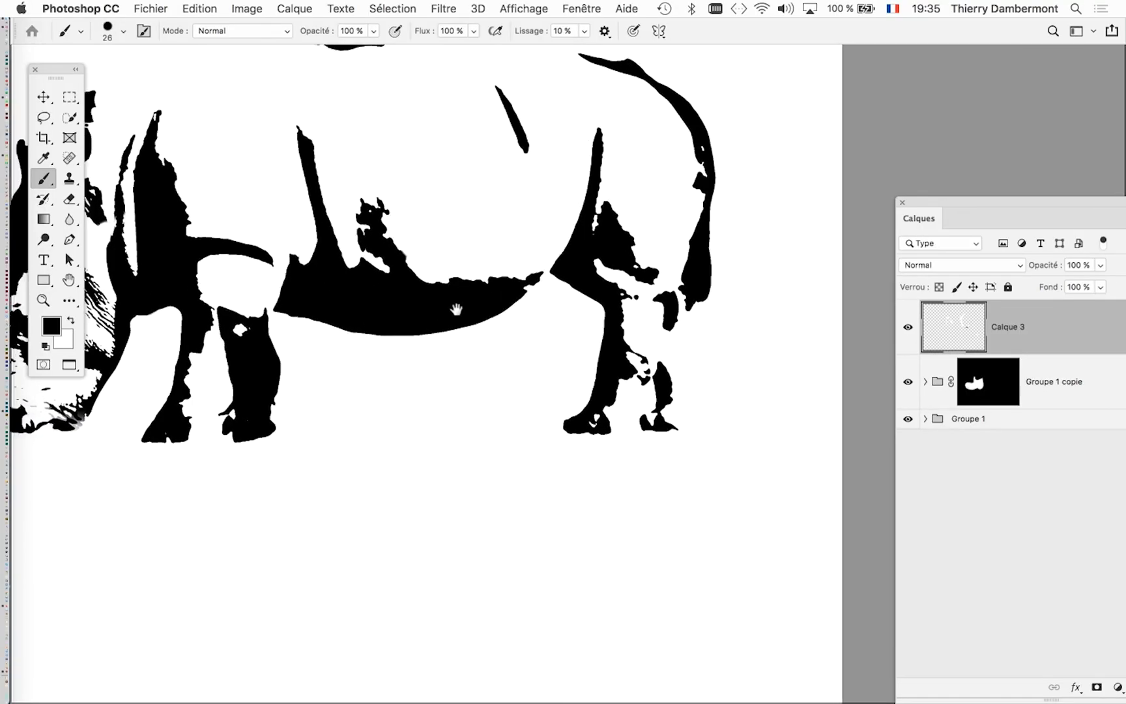
Fill the small white gap near the upper end of the rhino's front leg with black on Calque 3.
drag(456, 309, 480, 286)
scroll(393, 312, up, 3)
mouse_move(385, 300)
mouse_down()
mouse_move(404, 300)
mouse_move(391, 302)
mouse_up()
Hide Groupe 1 copie and Groupe 1 to examine the retouching strokes on Calque 3 alone, and show both groups again.
drag(911, 206, 587, 86)
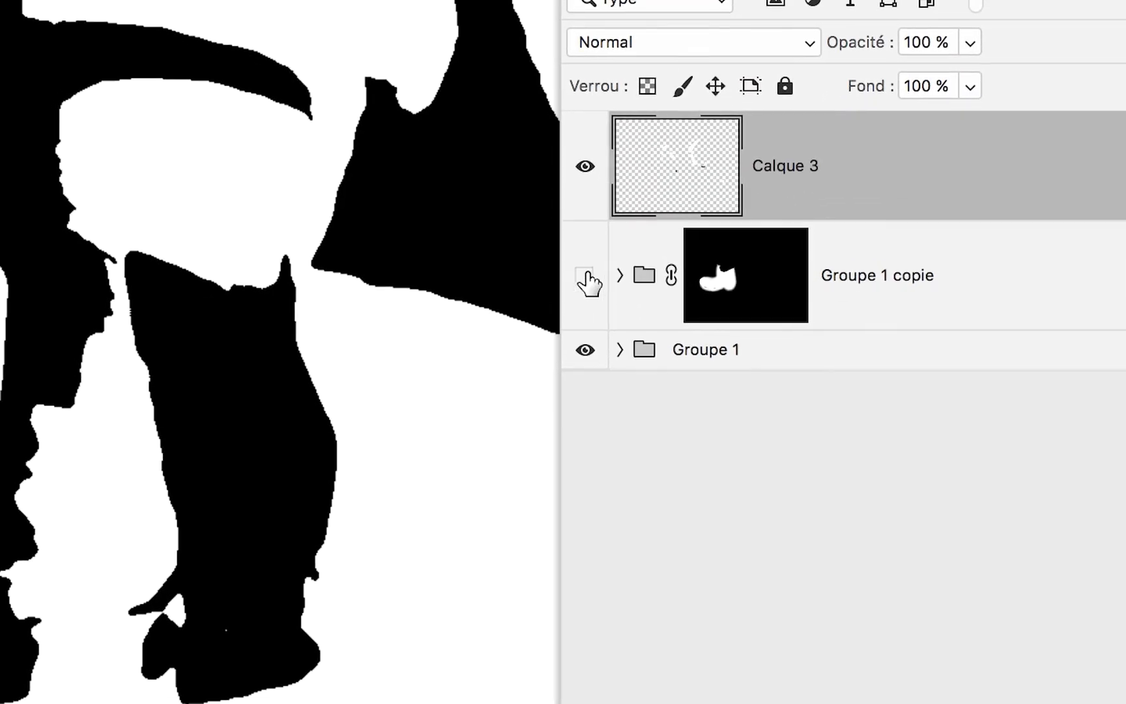
click(583, 262)
click(582, 320)
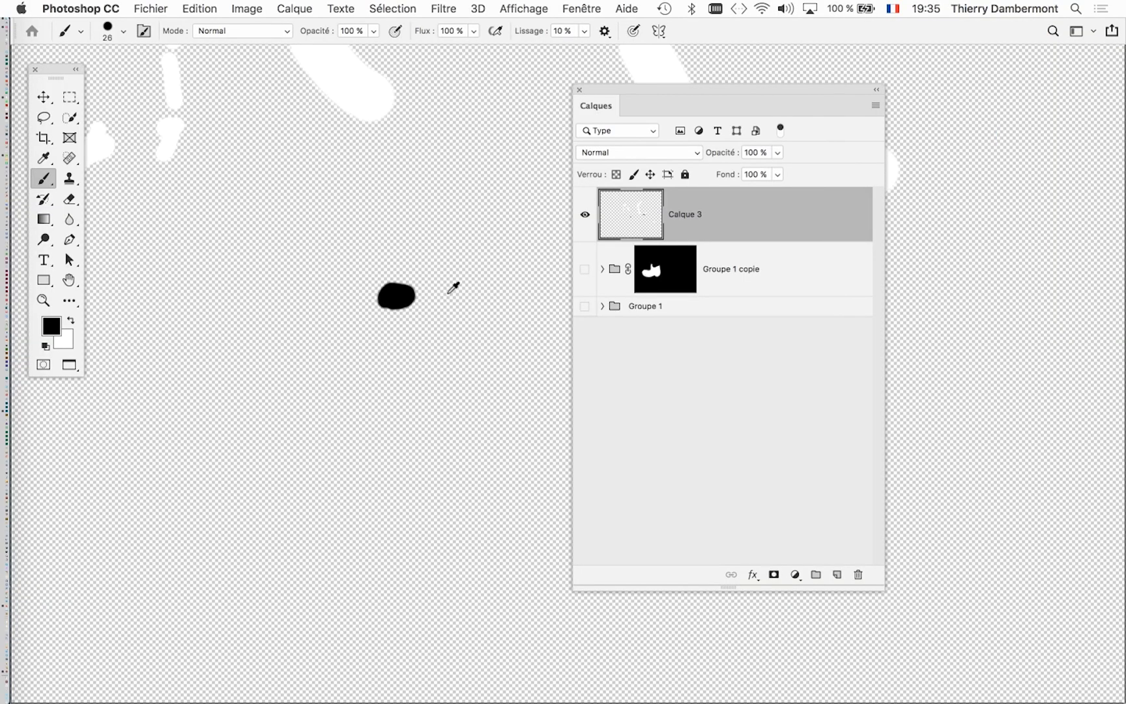
alt+scroll(453, 288, down, 5)
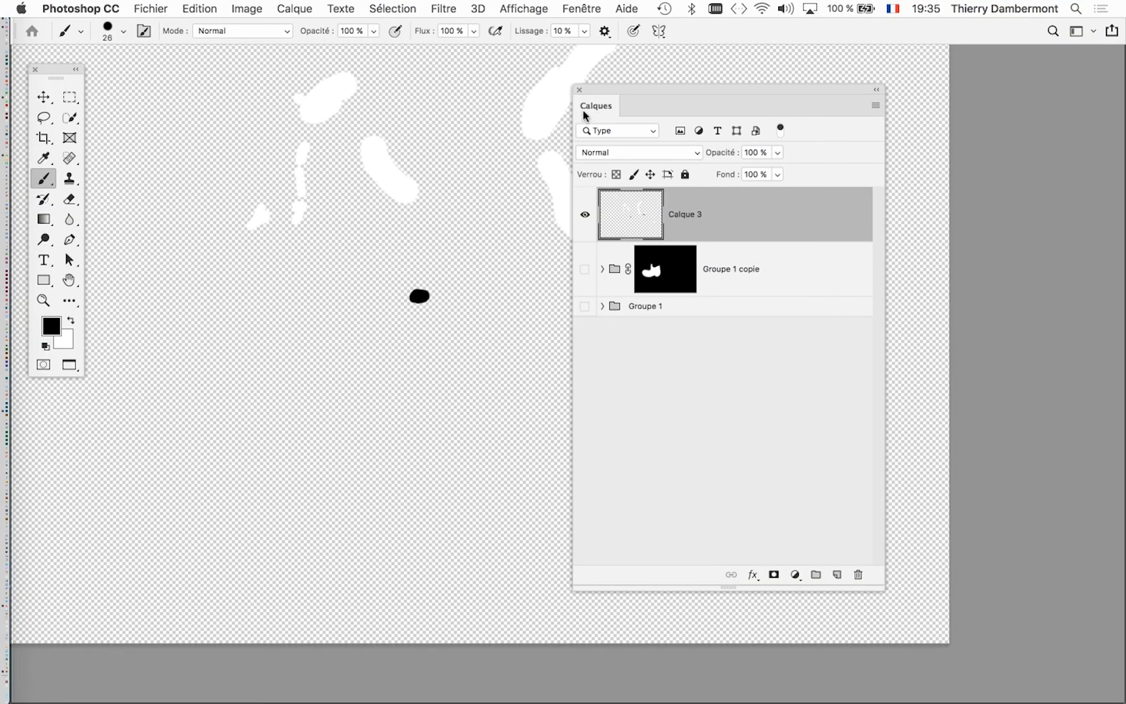
drag(751, 98, 960, 111)
alt+scroll(478, 256, down, 2)
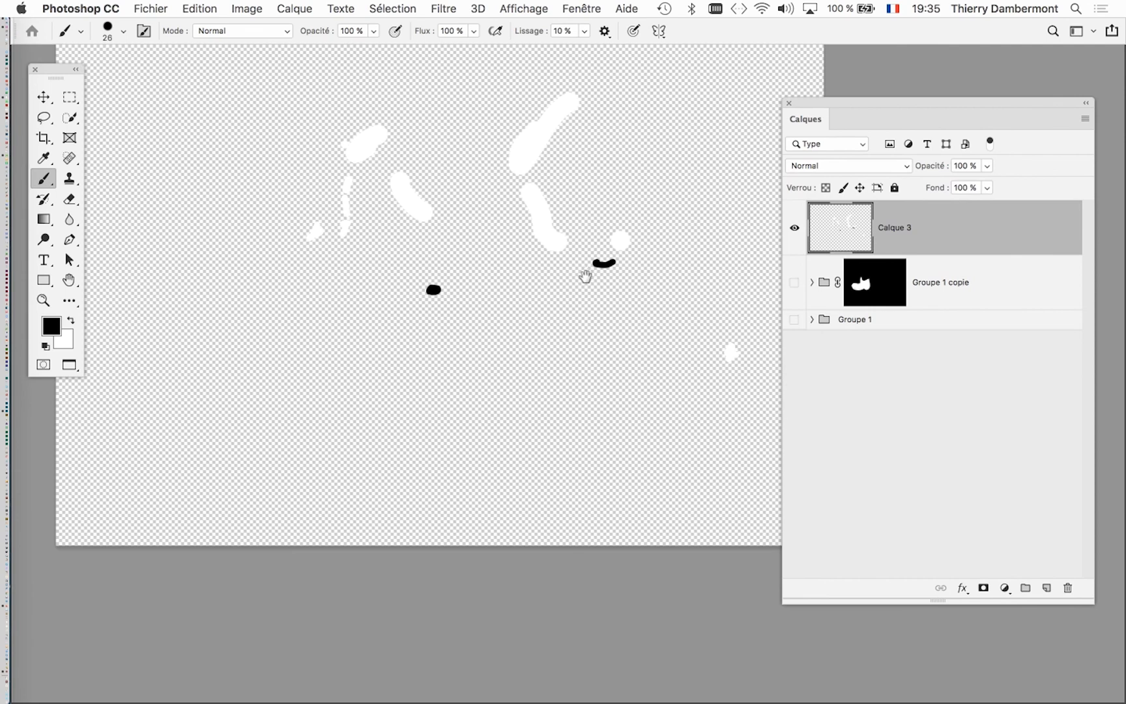
mouse_move(585, 276)
mouse_down()
mouse_move(522, 331)
mouse_move(557, 335)
mouse_up()
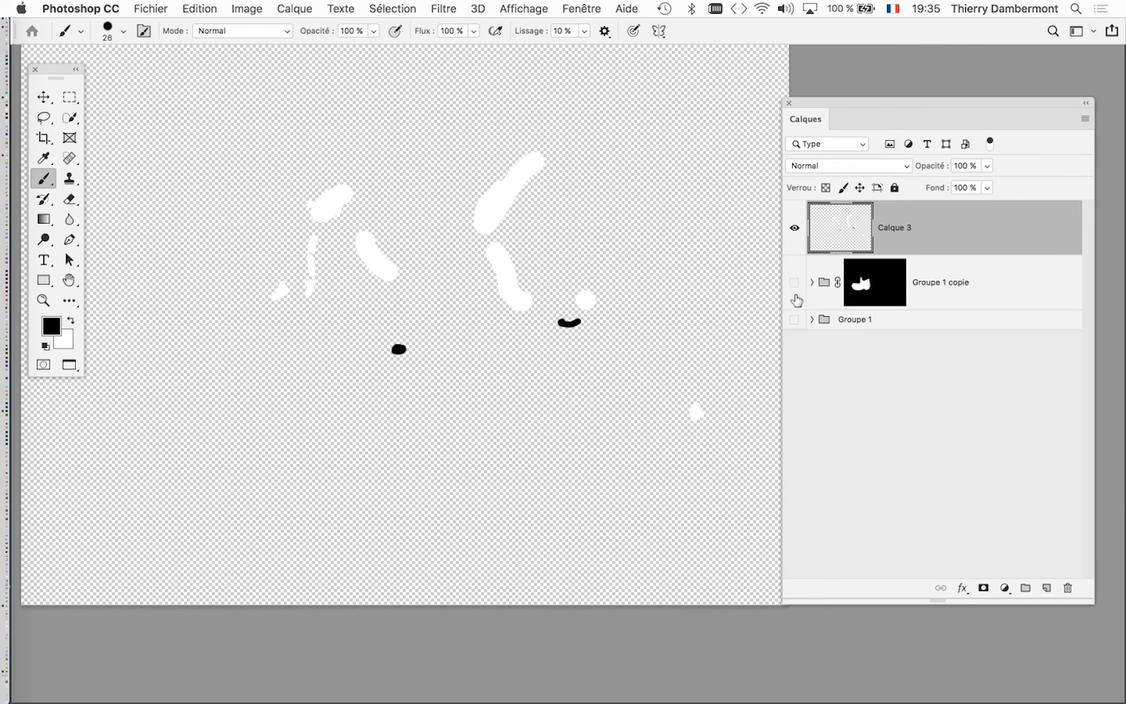
drag(795, 299, 794, 319)
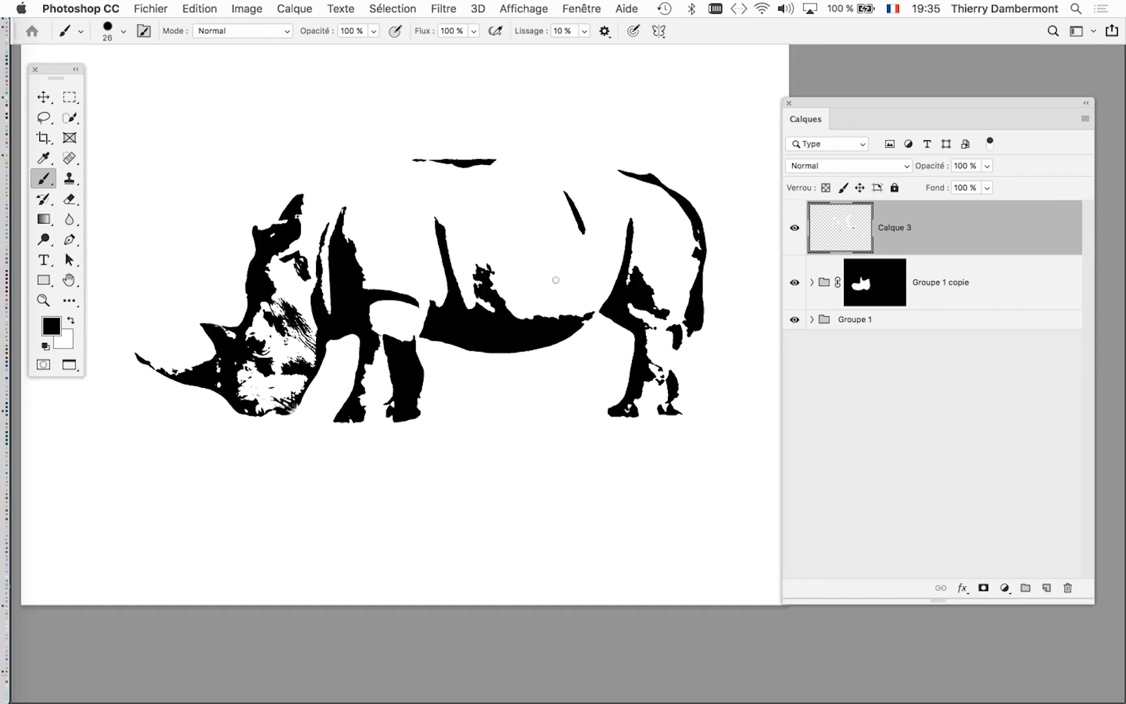
Start saving the rhino document under a new name in Photoshop format and open the file name's version number for editing.
click(149, 8)
click(221, 168)
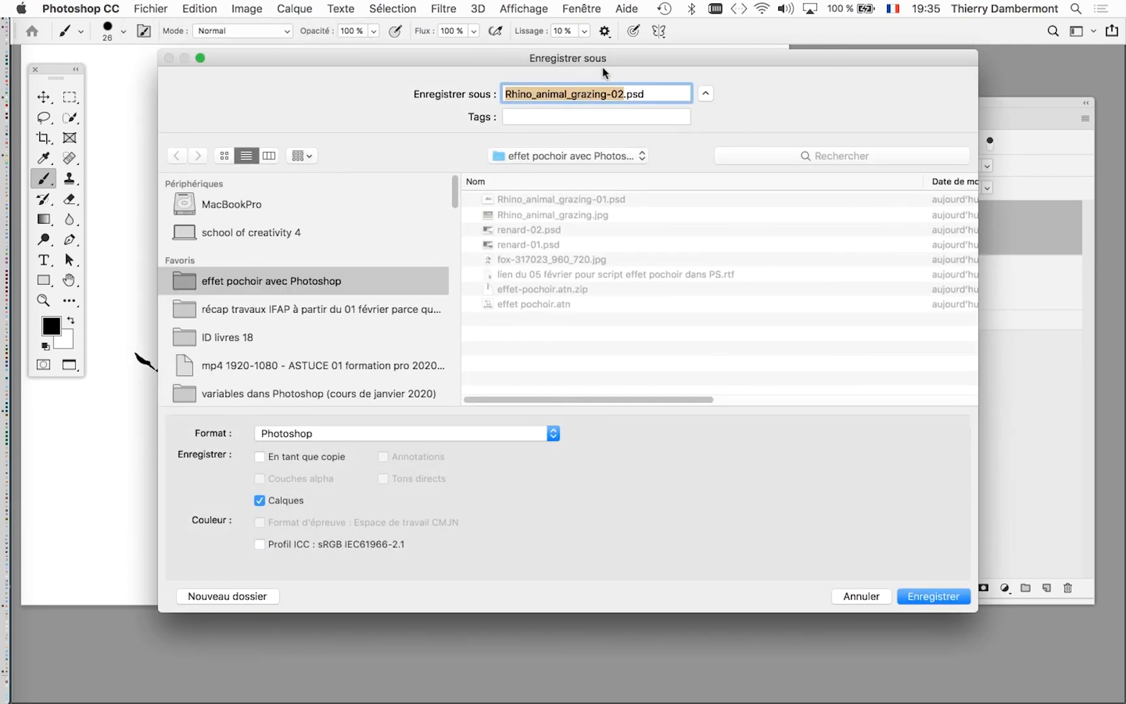
click(618, 93)
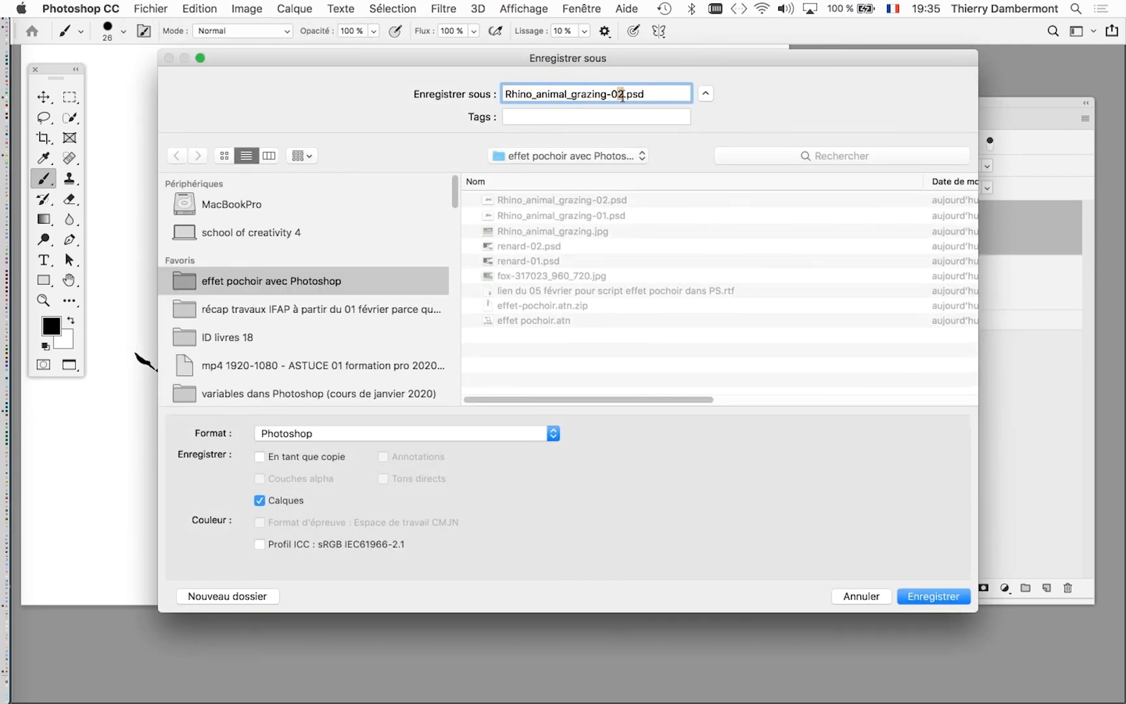